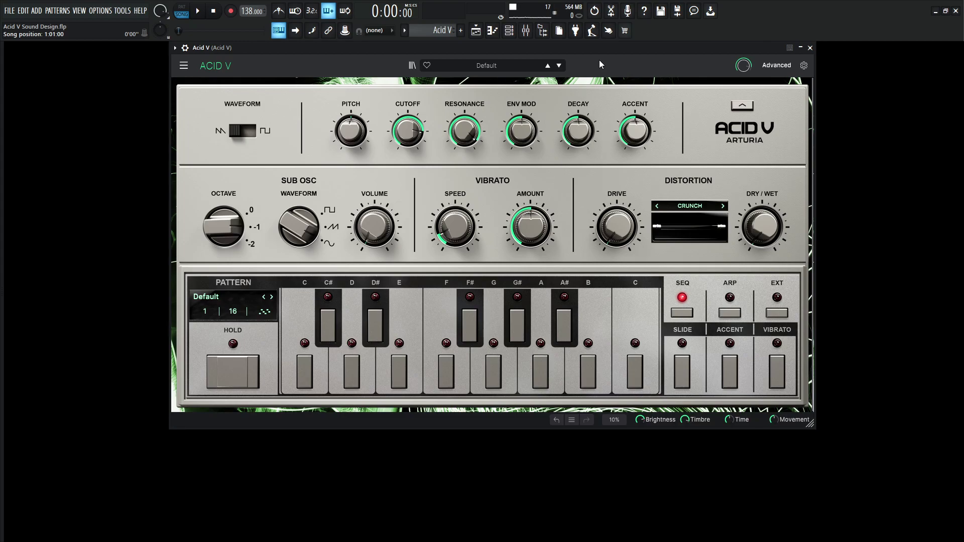
Mute the Acid V track in the playlist and play the arrangement with only drums and bass.
key(F5)
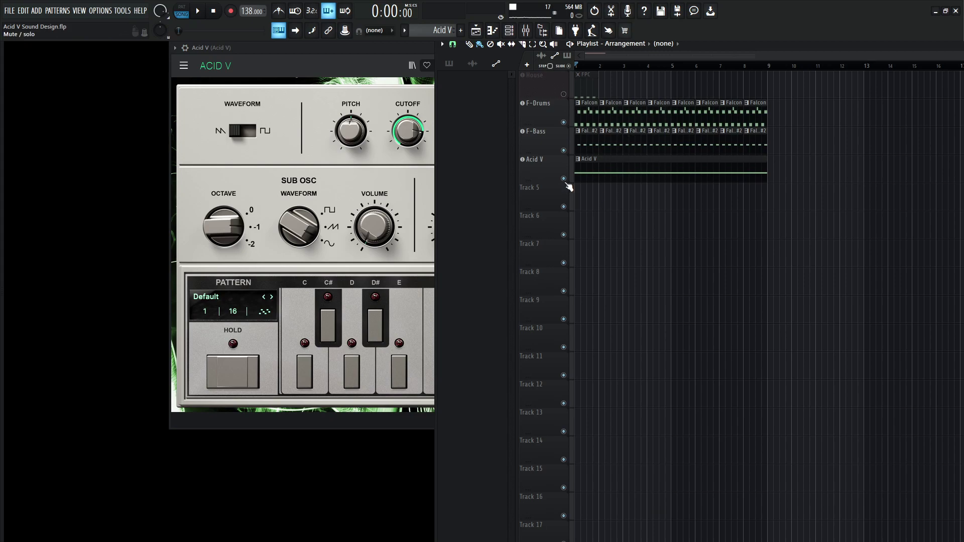
click(565, 182)
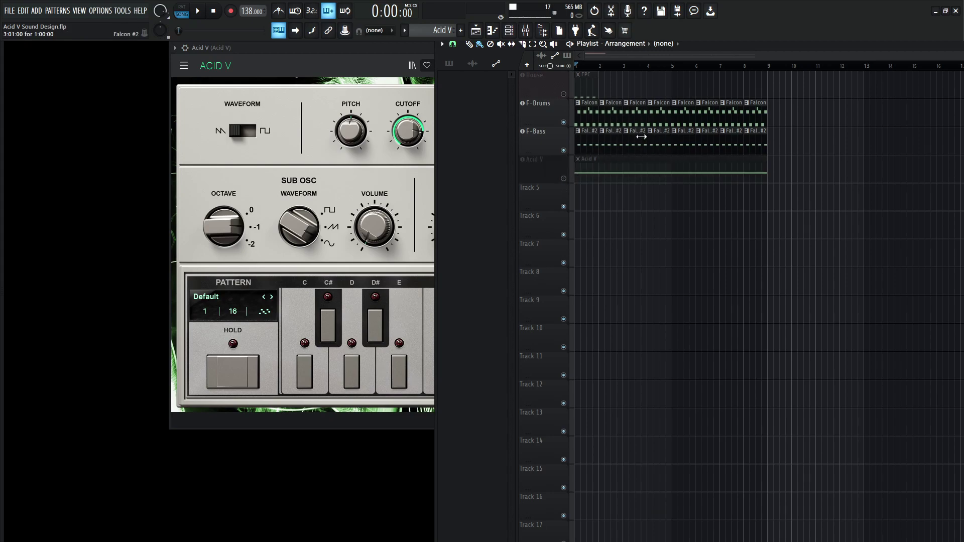
key(space)
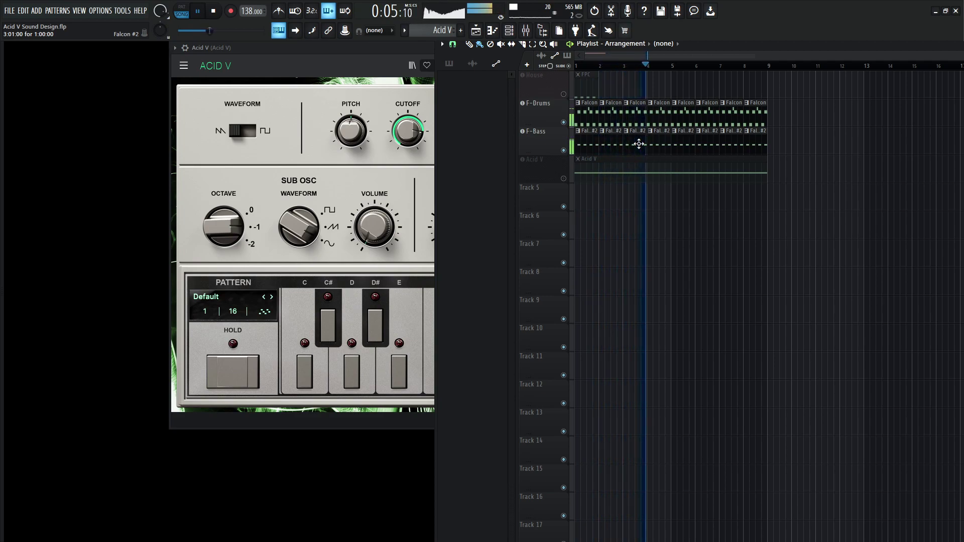
key(space)
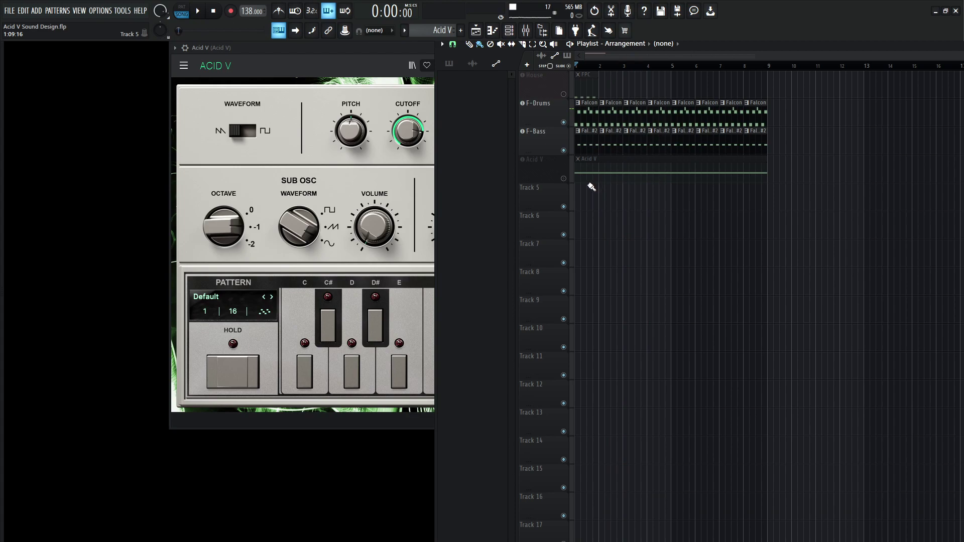
Unmute the Acid V track, play the arrangement with it, and return to the Acid V synth window.
click(563, 179)
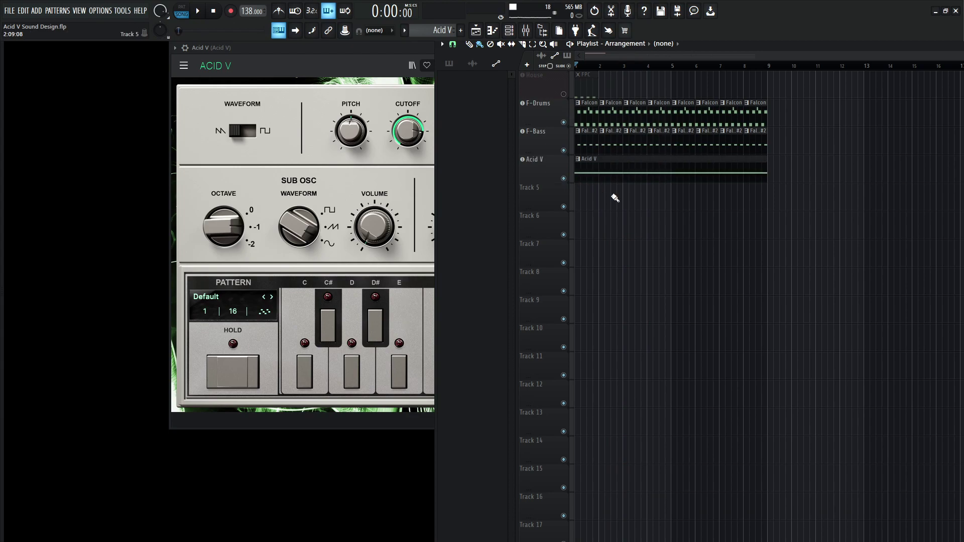
key(space)
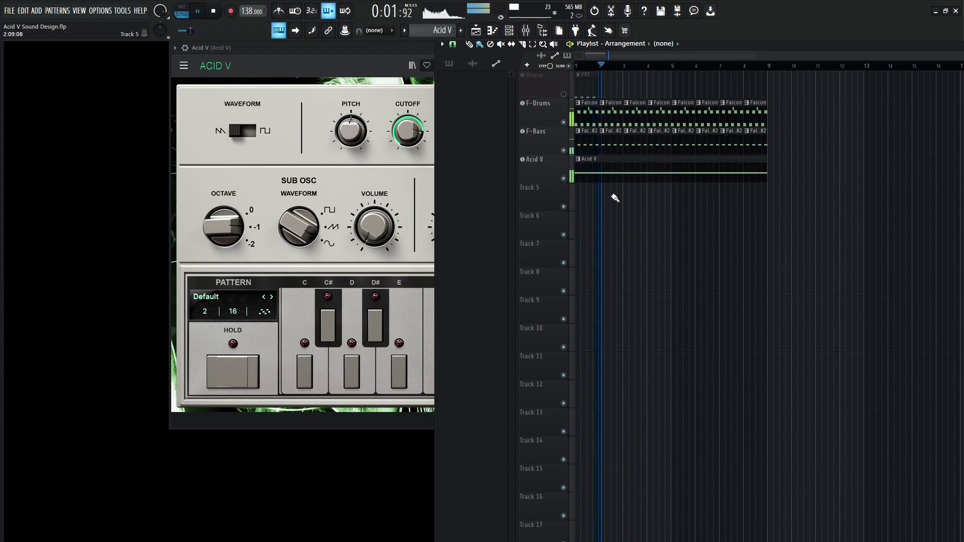
key(space)
click(323, 114)
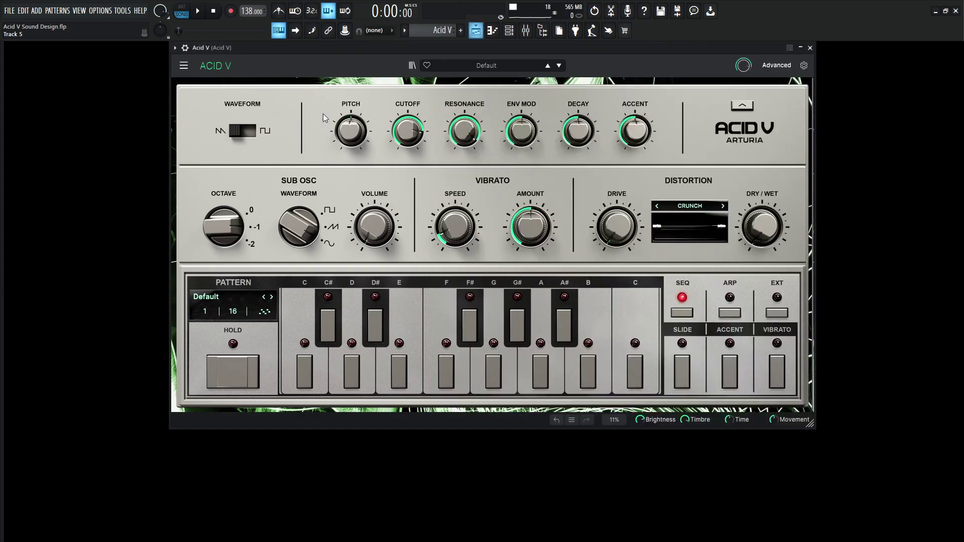
Show the advanced view of Acid V and review the sequencer's scale list, keeping Acid Trap Style.
click(185, 66)
click(198, 80)
mouse_move(644, 229)
click(779, 65)
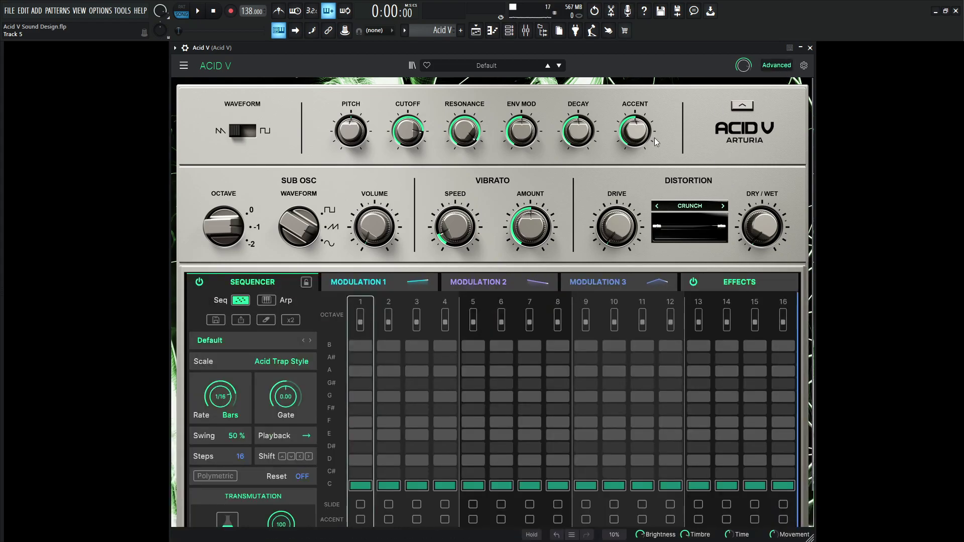
click(282, 363)
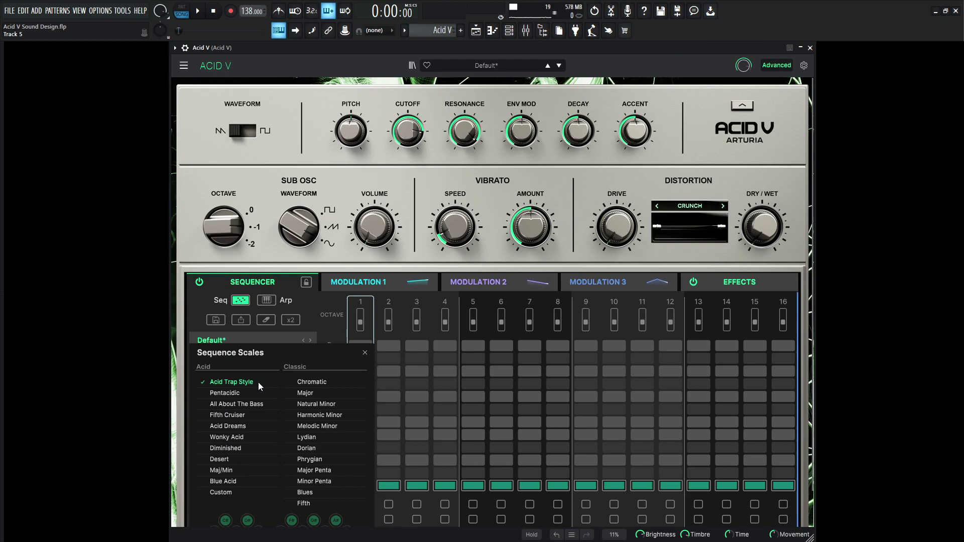
click(365, 353)
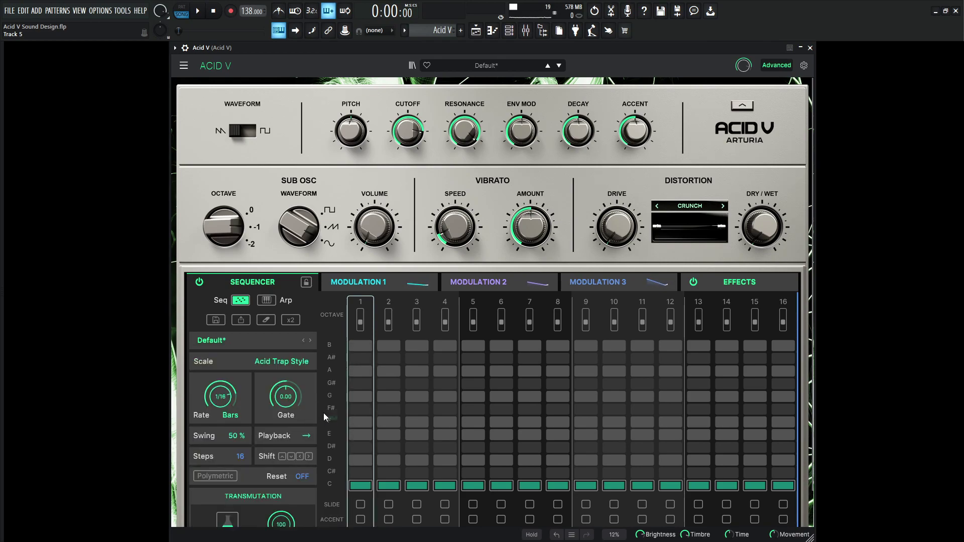
Generate a random note sequence with the sequencer's Transmutation section and play it back.
scroll(322, 420, down, 1)
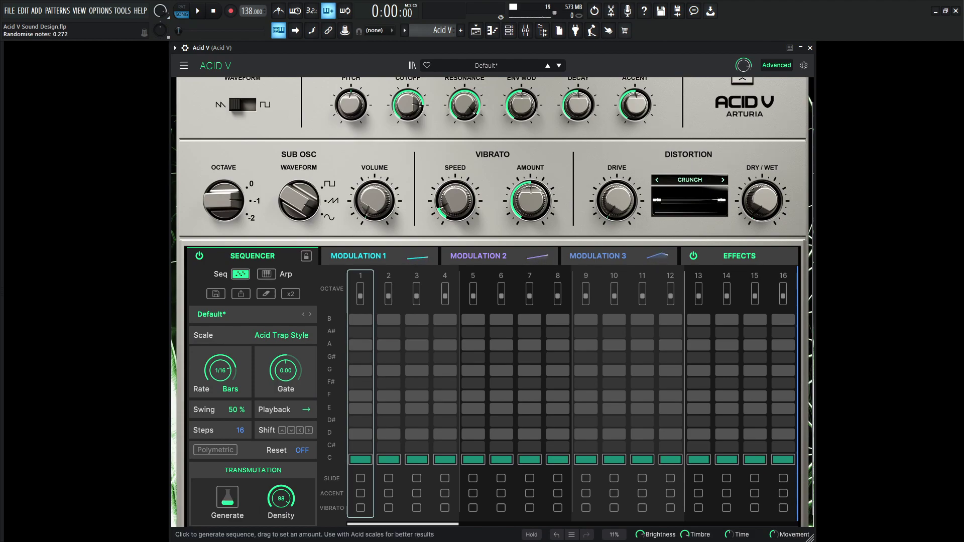
click(227, 497)
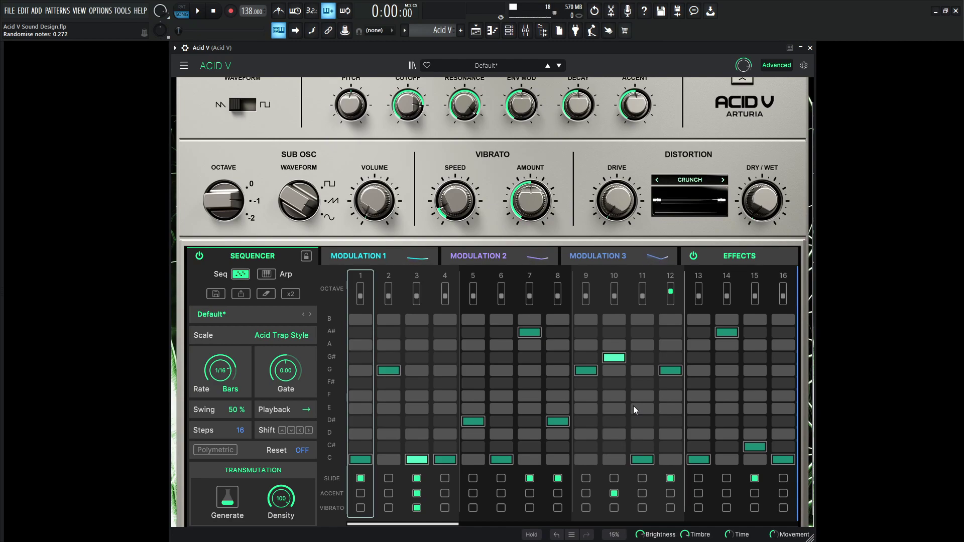
key(space)
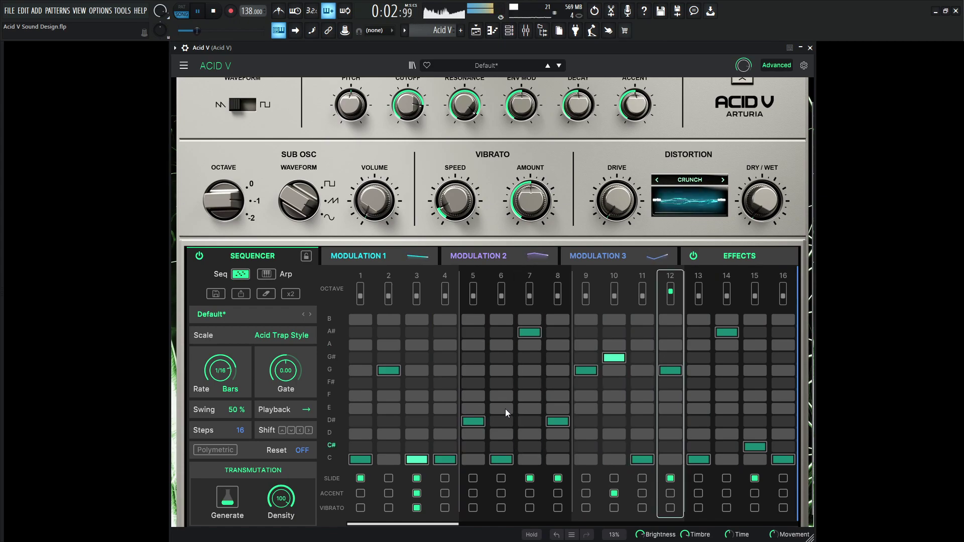
key(space)
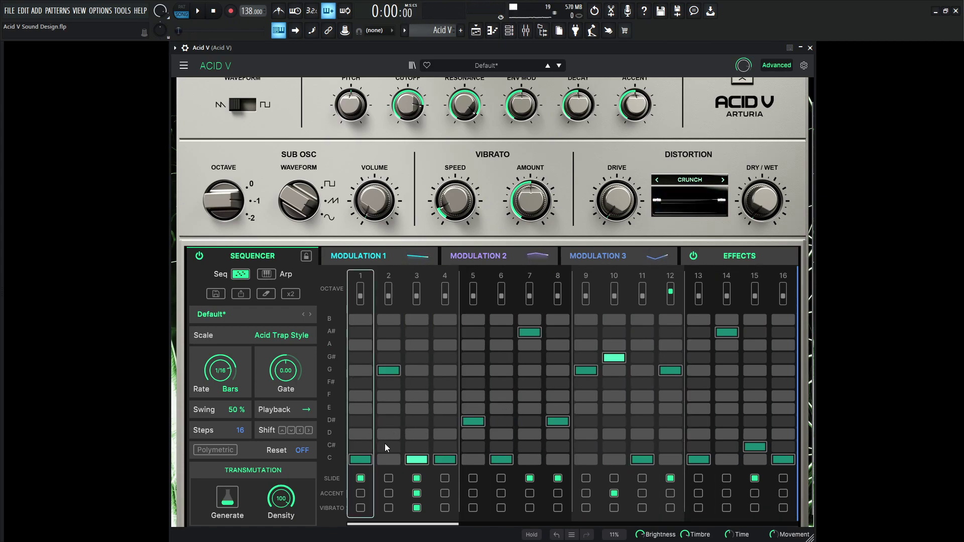
Regenerate the random sequence three times while the arrangement plays, and stop playback on the third variation.
key(space)
click(234, 502)
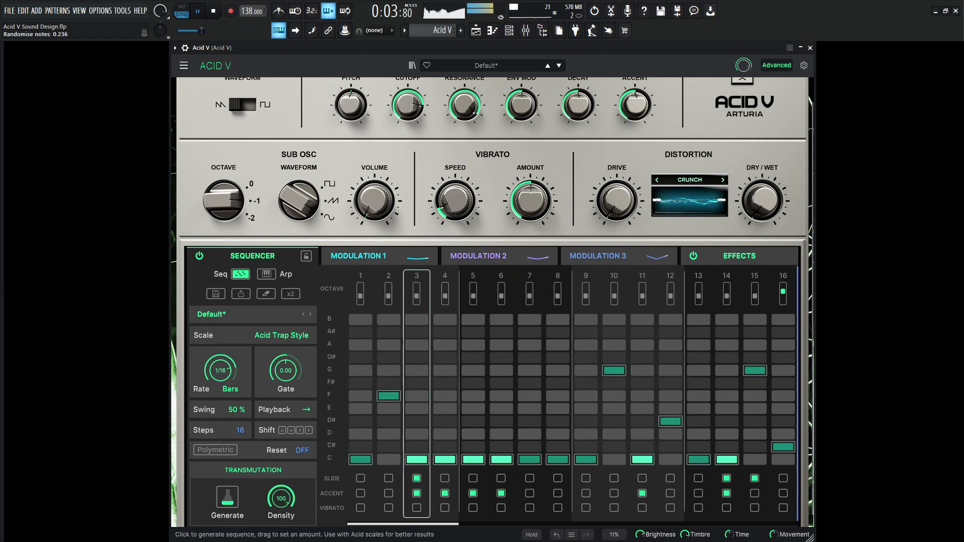
click(232, 504)
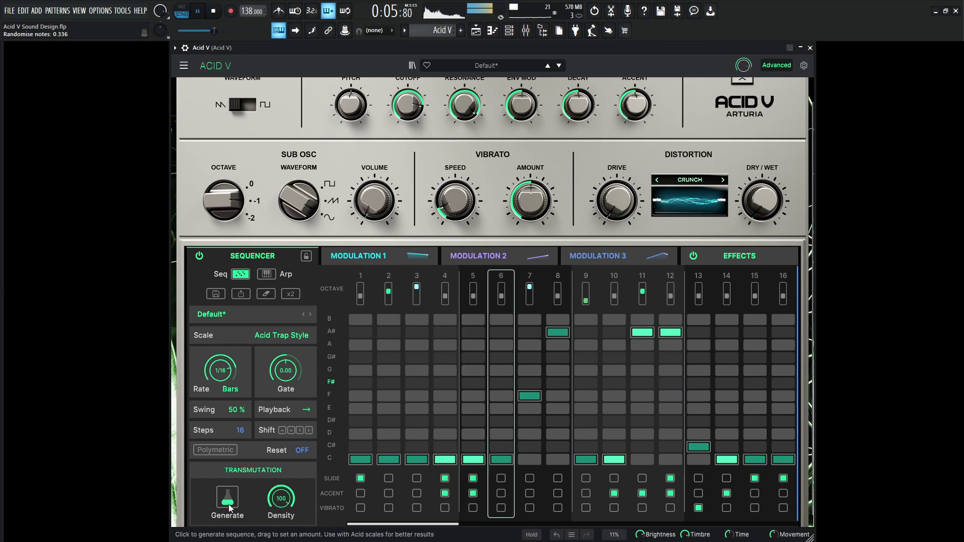
click(230, 505)
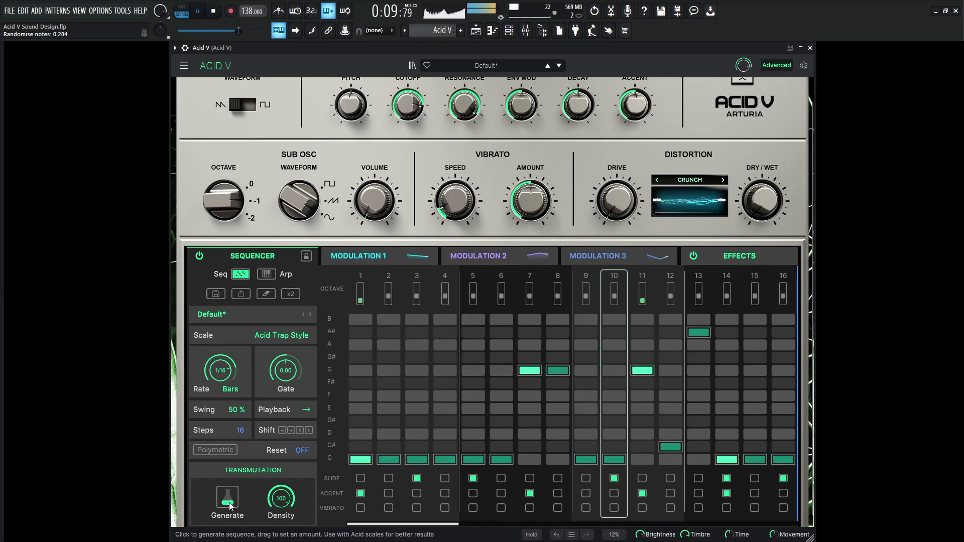
key(space)
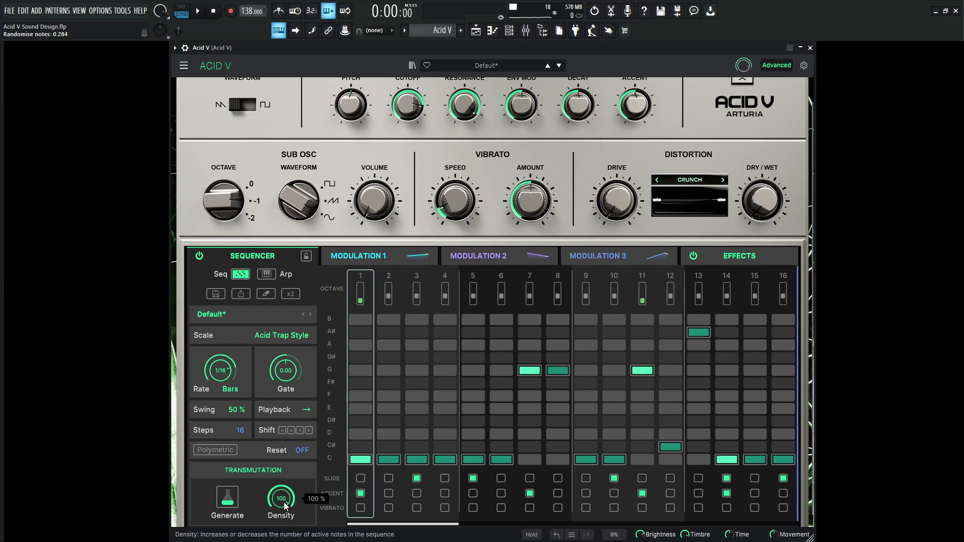
Try the sequence during playback with Density lowered to 28% and raised to about 50%.
drag(284, 505, 284, 532)
key(space)
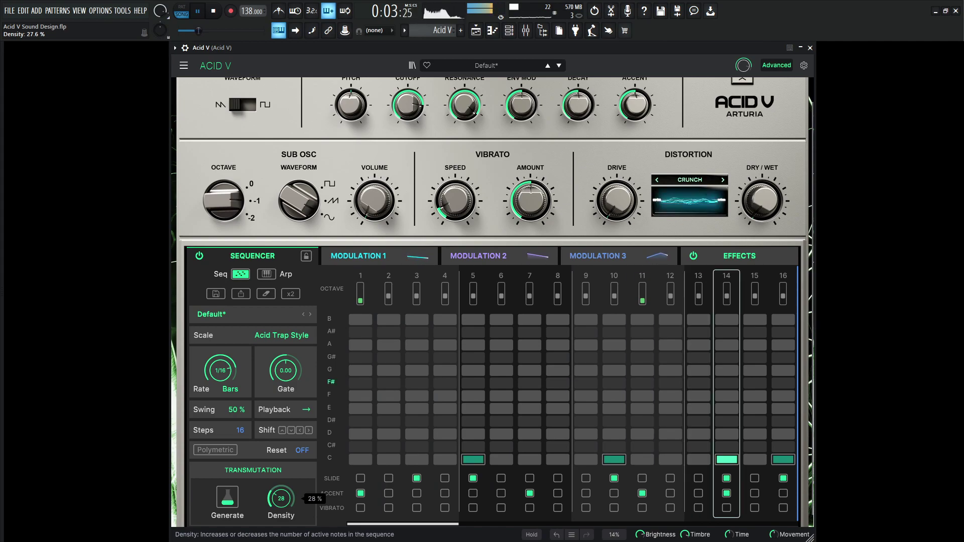
drag(281, 498, 282, 492)
drag(284, 526, 284, 522)
key(space)
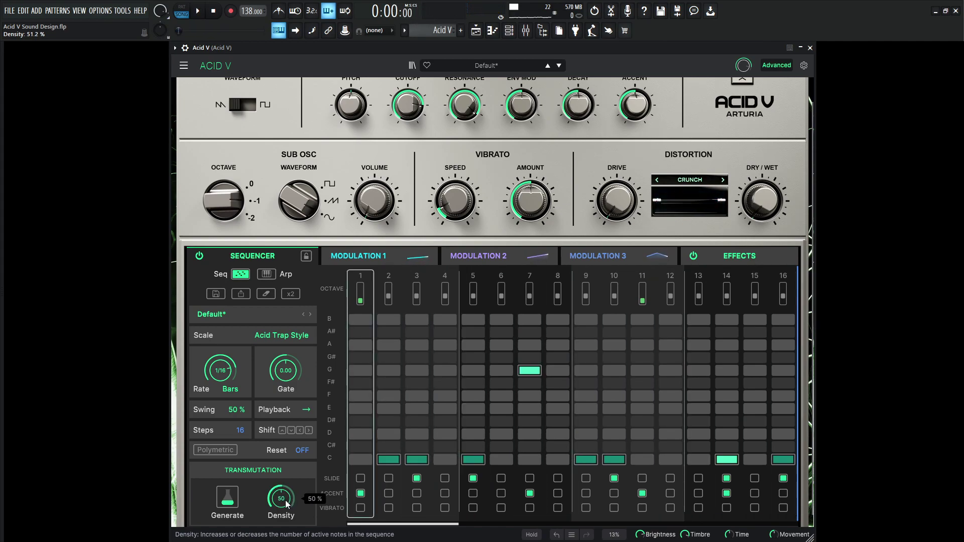
Set the sequence's Density to 100% and create an automation clip for that parameter.
drag(284, 501, 284, 451)
mouse_move(281, 498)
mouse_down()
mouse_move(281, 532)
mouse_move(281, 494)
mouse_up()
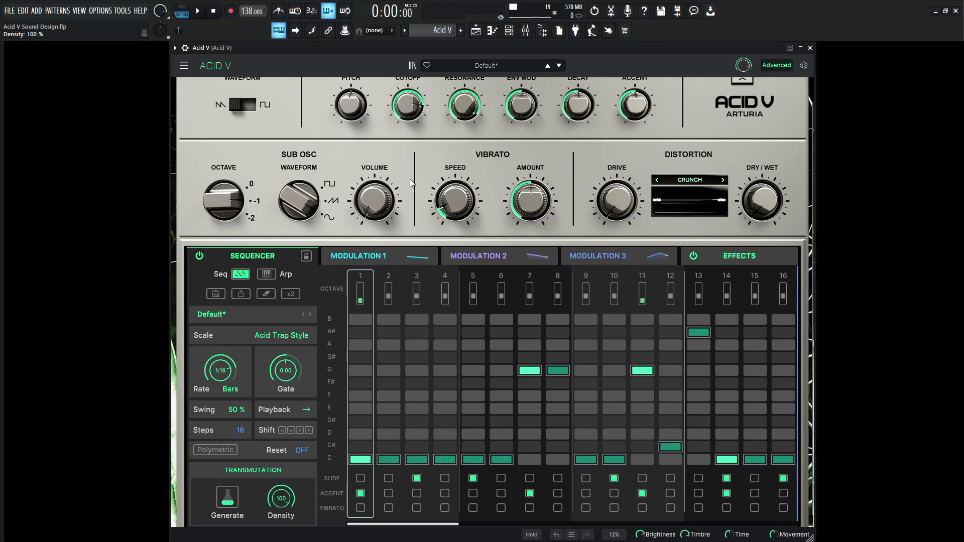
right_click(345, 32)
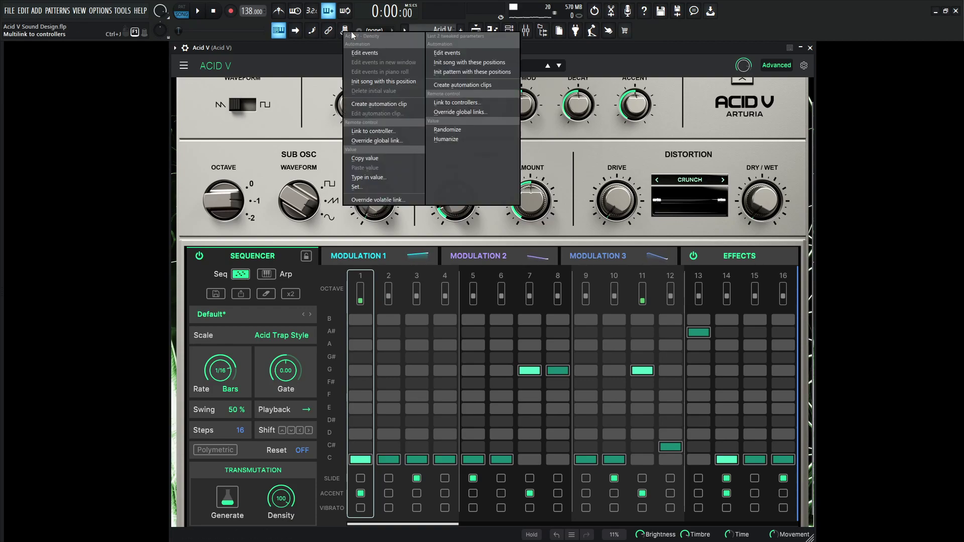
click(389, 107)
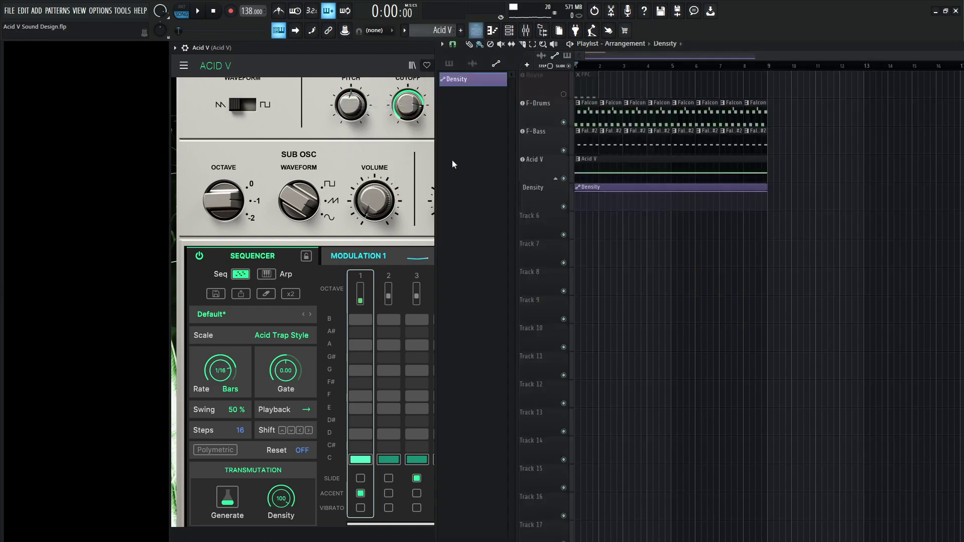
Enlarge the Density track, lower its automation's starting point to about 20% for a rising ramp, and play it back.
drag(535, 210, 535, 250)
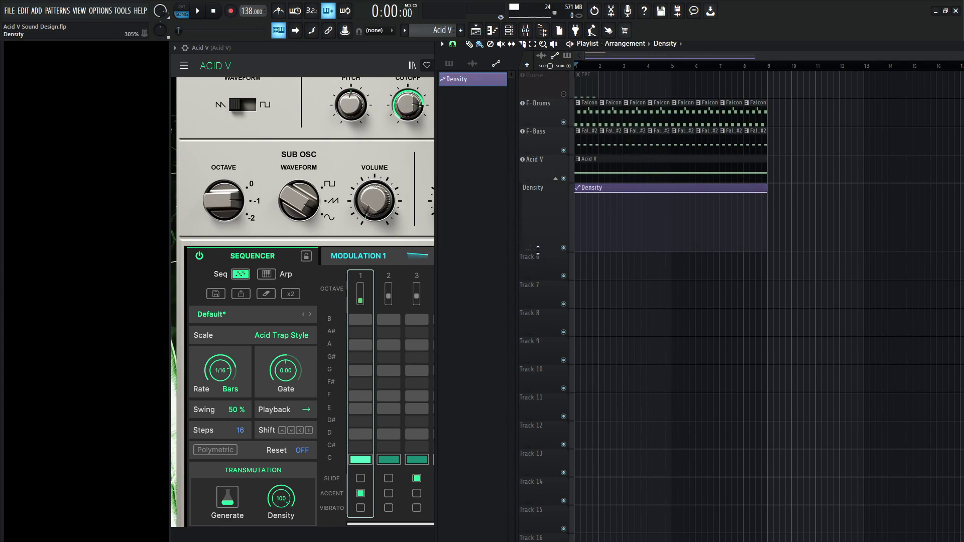
drag(578, 194, 576, 239)
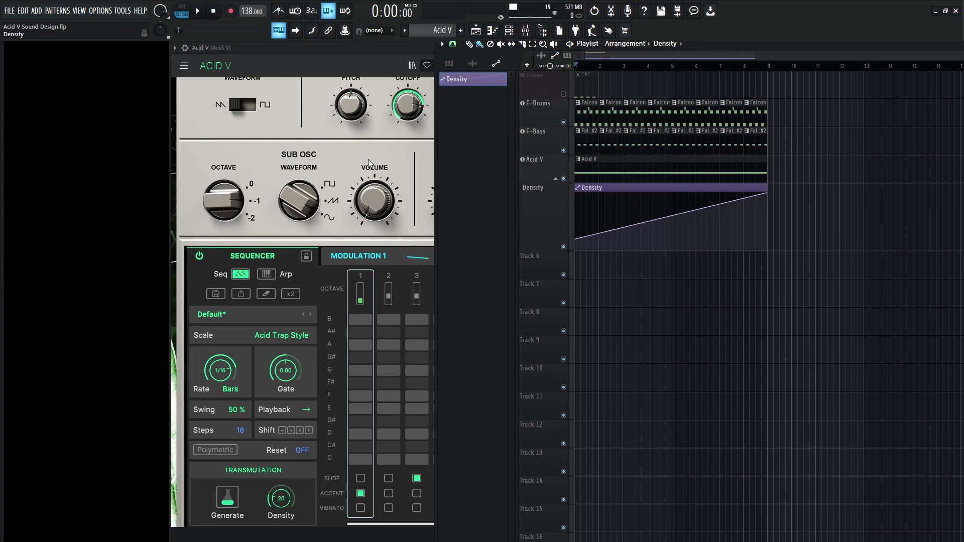
key(space)
click(393, 155)
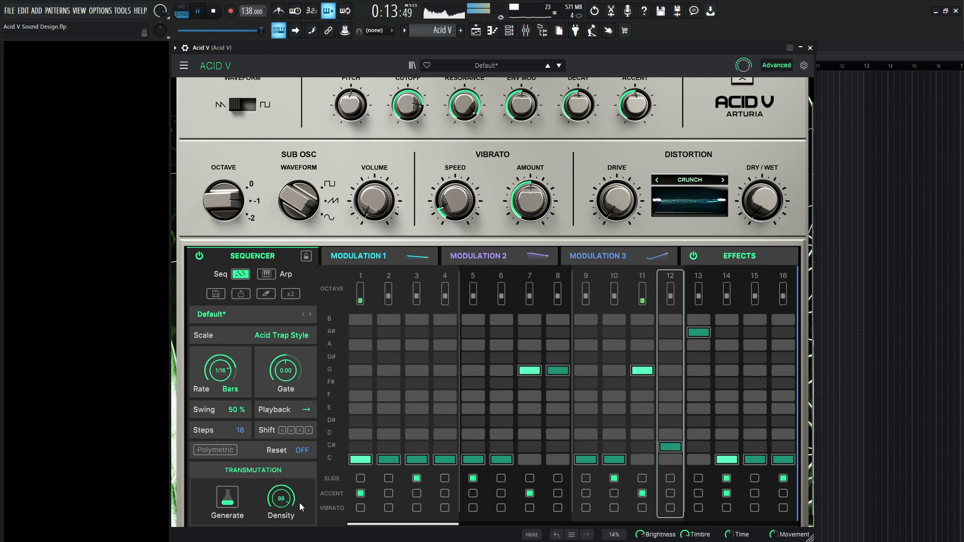
key(space)
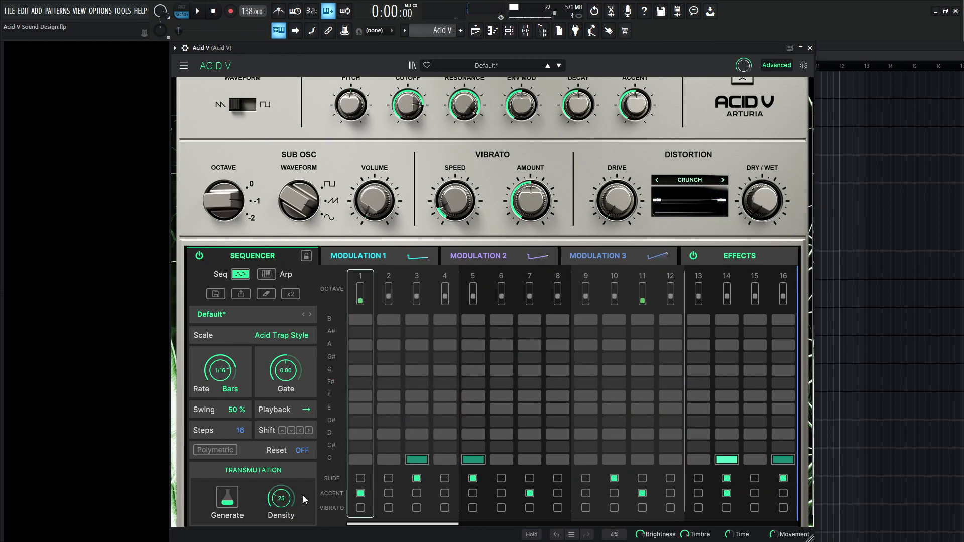
Duplicate the F-Drums and F-Bass clips in the playlist to fill bars 9 to 16.
key(F5)
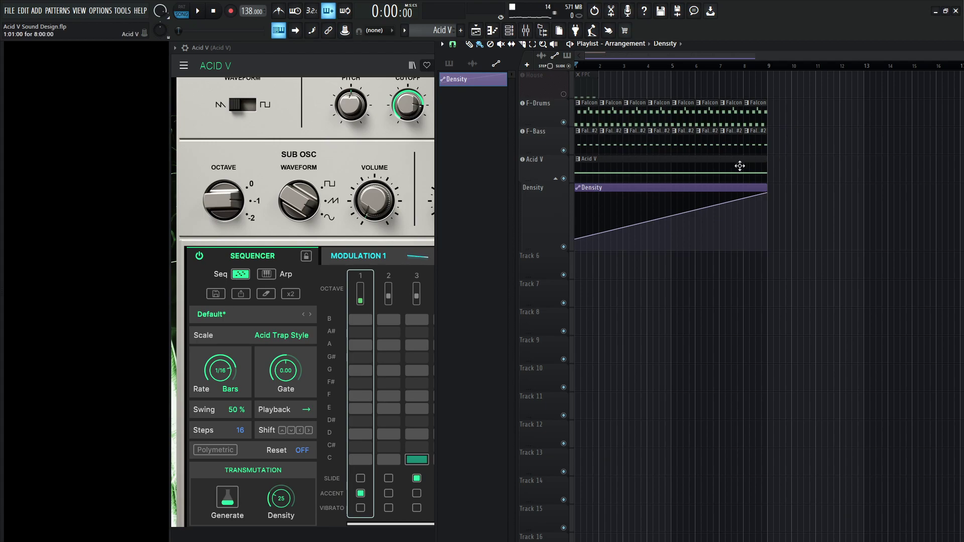
drag(798, 97, 580, 139)
key(ctrl+b)
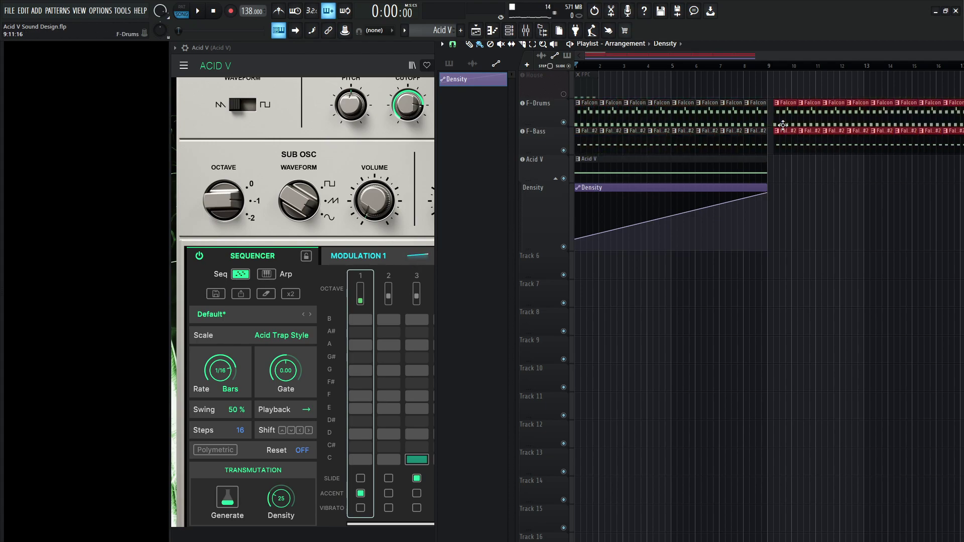
Extend the Acid V pattern's F#4 note in the piano roll to the start of bar 17.
double_click(732, 165)
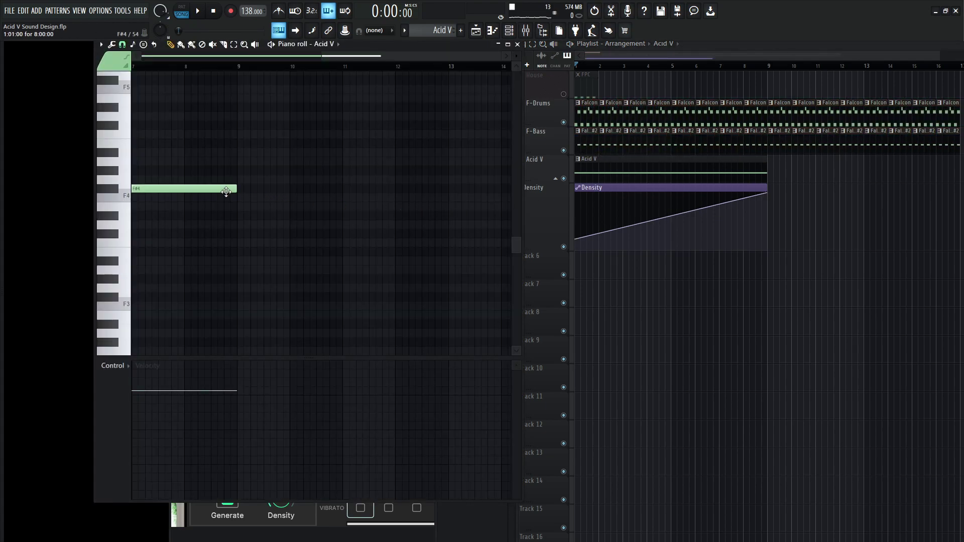
drag(236, 189, 465, 171)
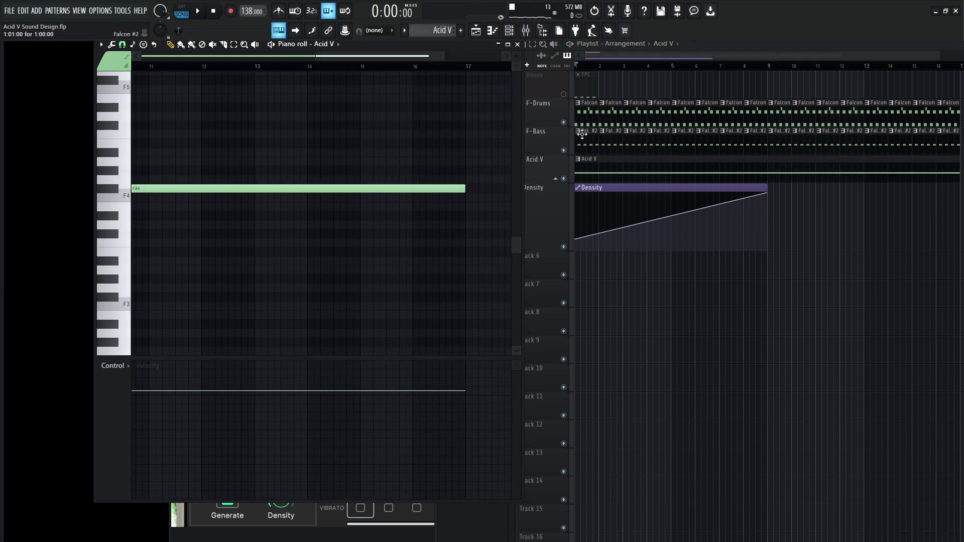
key(F7)
Lengthen the Density automation clip in the playlist to the start of bar 17.
scroll(803, 165, down, 2)
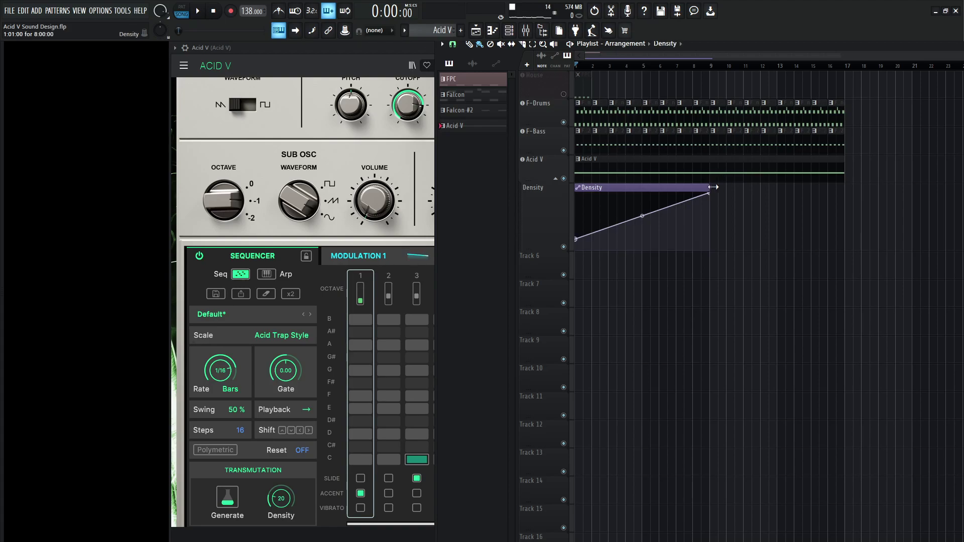
drag(716, 188, 844, 191)
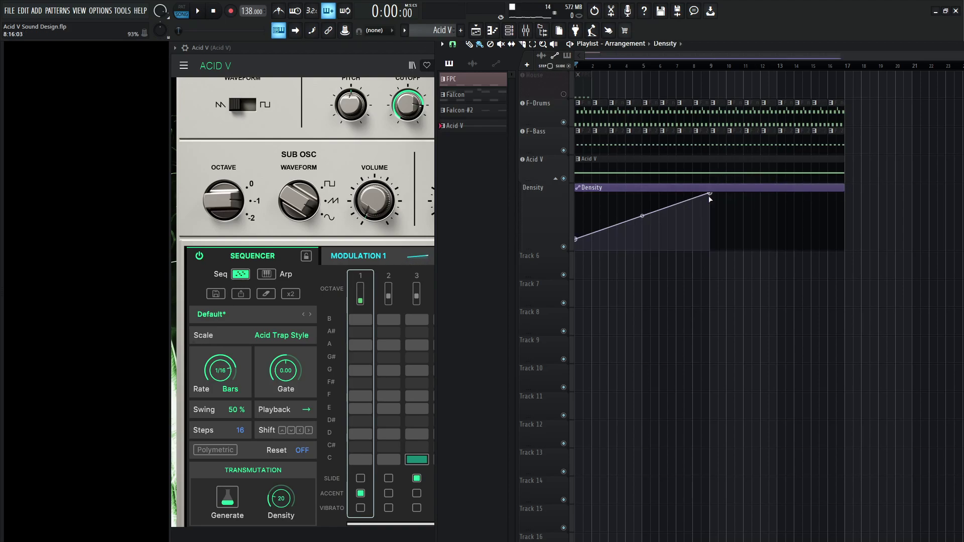
Set the Density automation's bar 5 point to Hold mode and raise the clip's starting level to about 24%.
scroll(671, 196, up, 3)
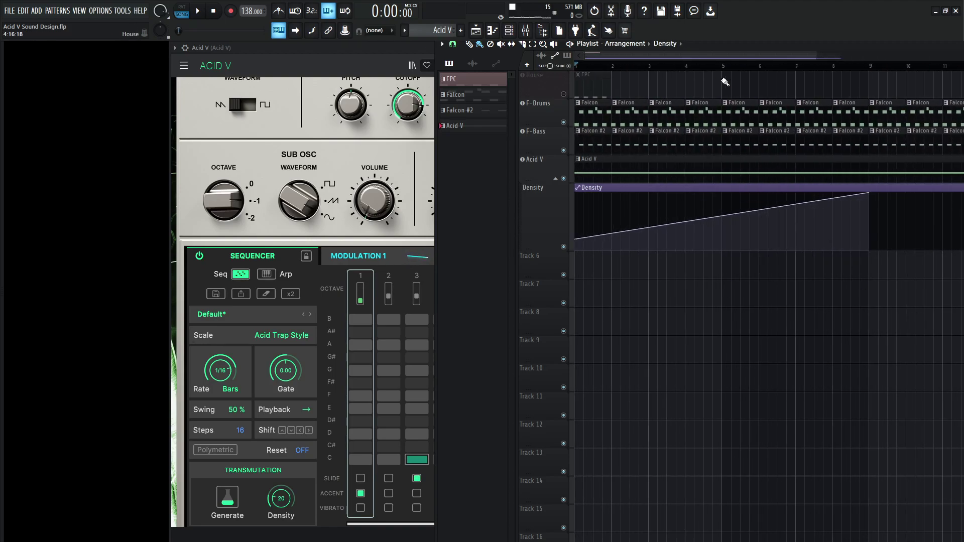
right_click(723, 217)
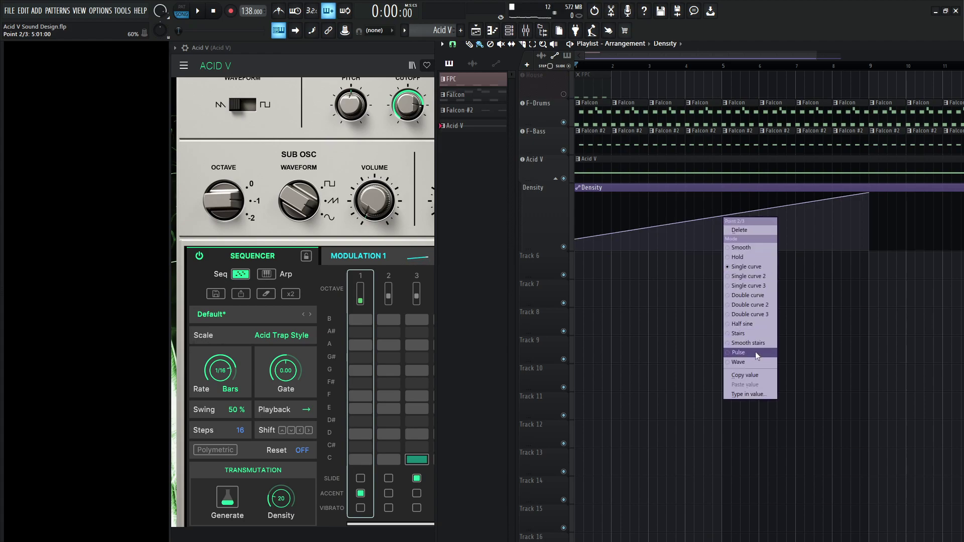
click(754, 256)
drag(577, 240, 578, 236)
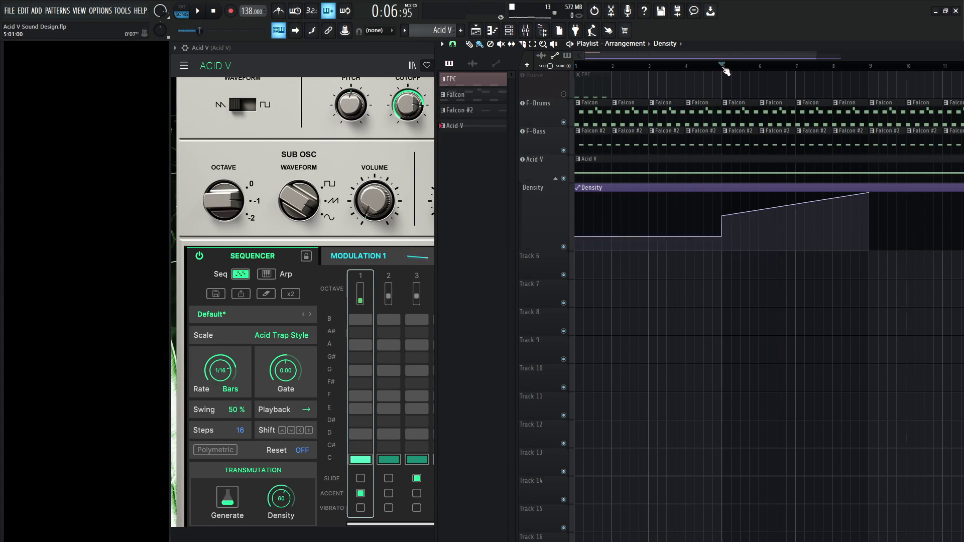
Loop bars 1 to 4 in the playlist and play them back while watching the Acid V sequencer.
drag(722, 74, 566, 73)
key(space)
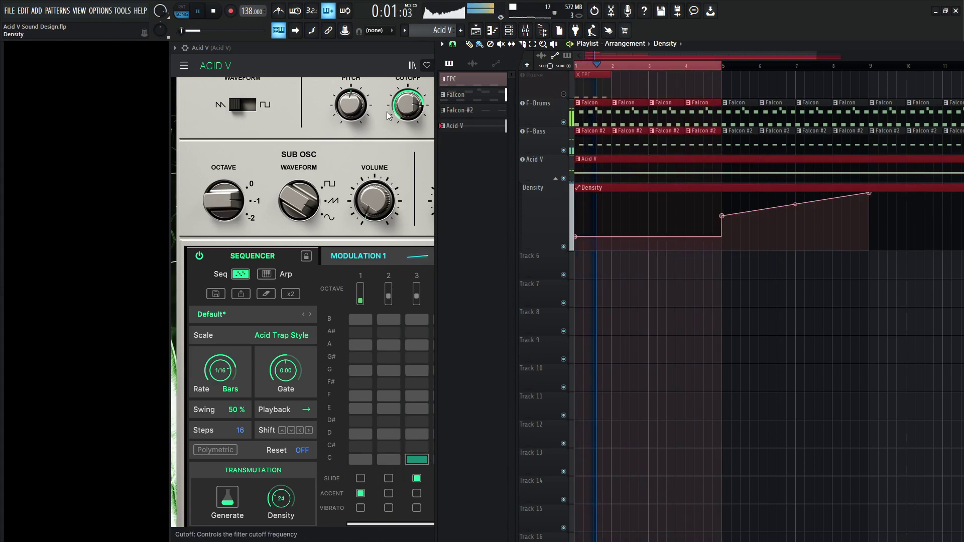
click(390, 51)
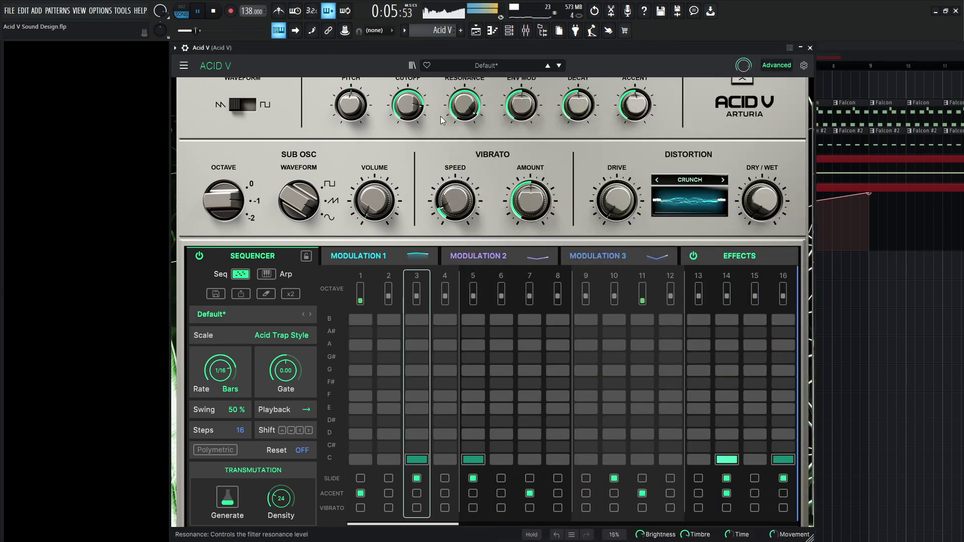
key(space)
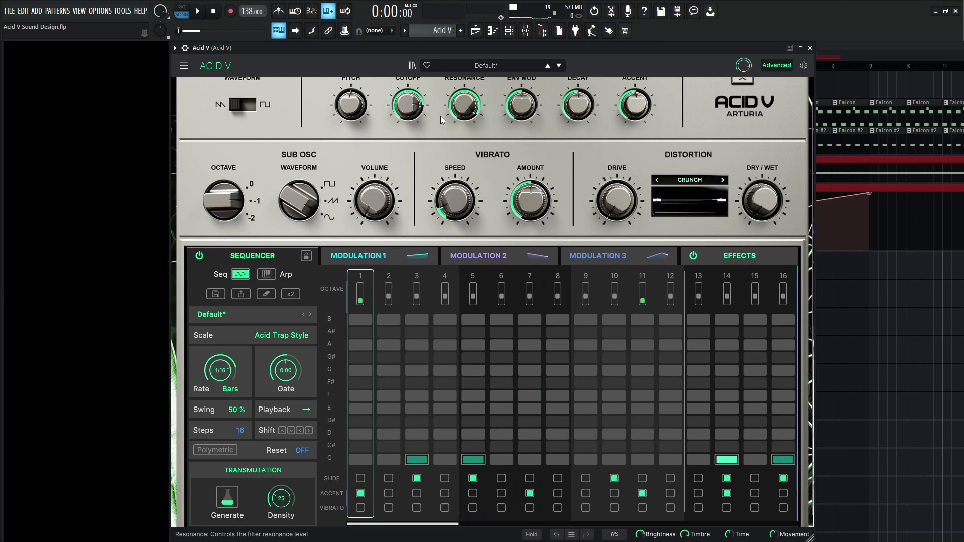
Set the Density automation's bar 9 point to Hold mode and lower the bar 5 step to about 47%.
click(849, 43)
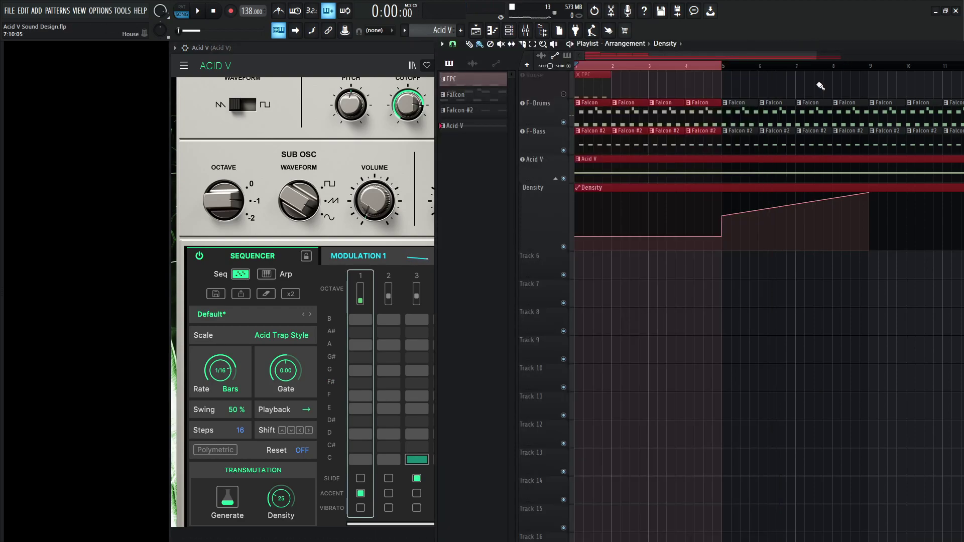
right_click(872, 195)
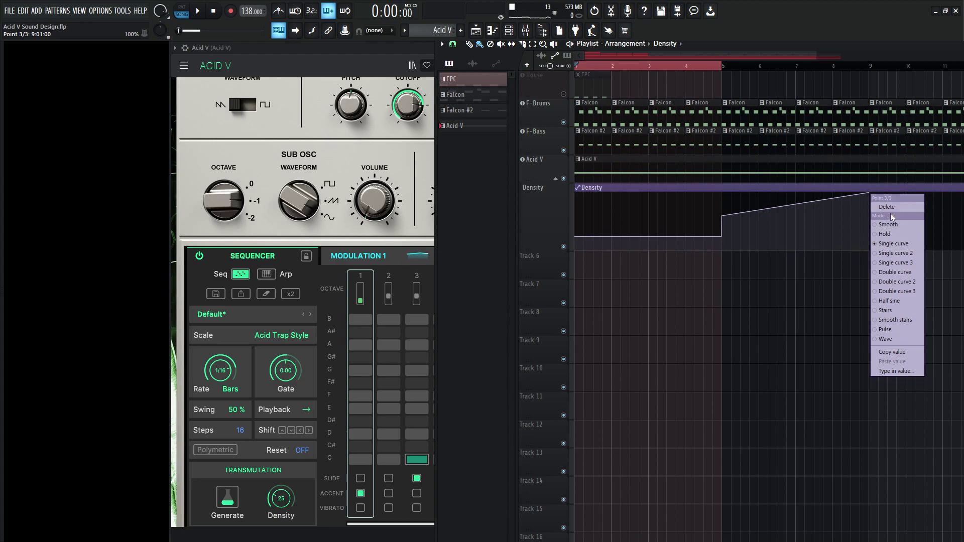
click(894, 231)
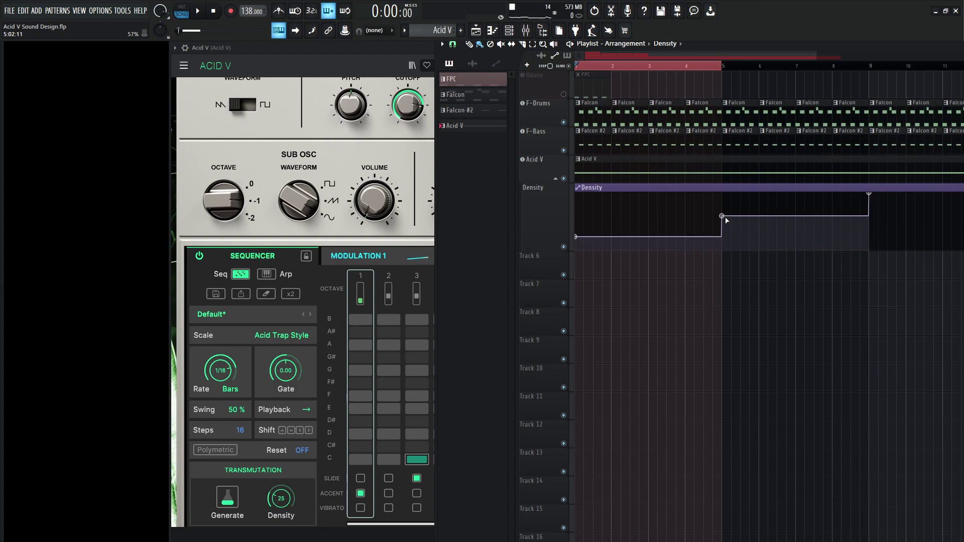
drag(723, 217, 721, 223)
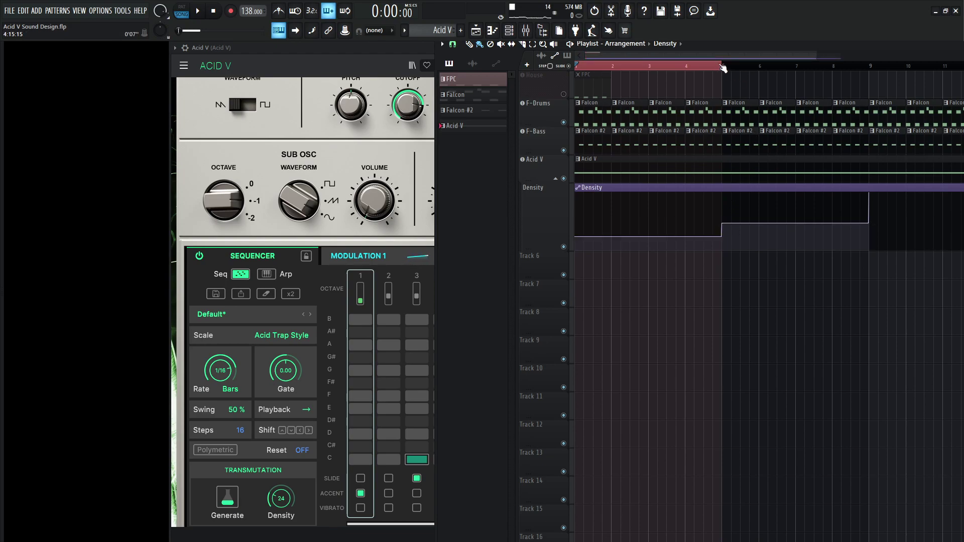
Loop bars 5 to 8 in the playlist and play them back while watching the Acid V sequencer.
drag(723, 66, 871, 73)
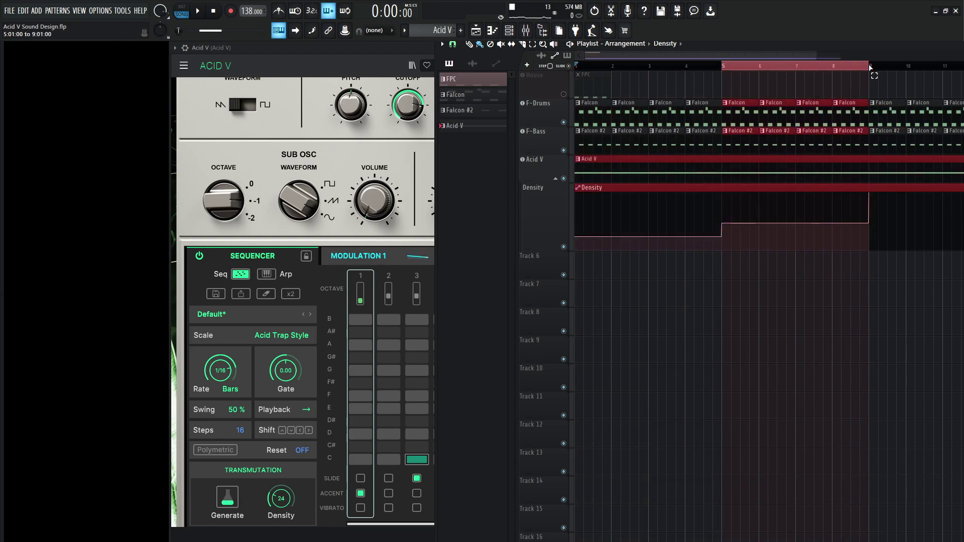
key(space)
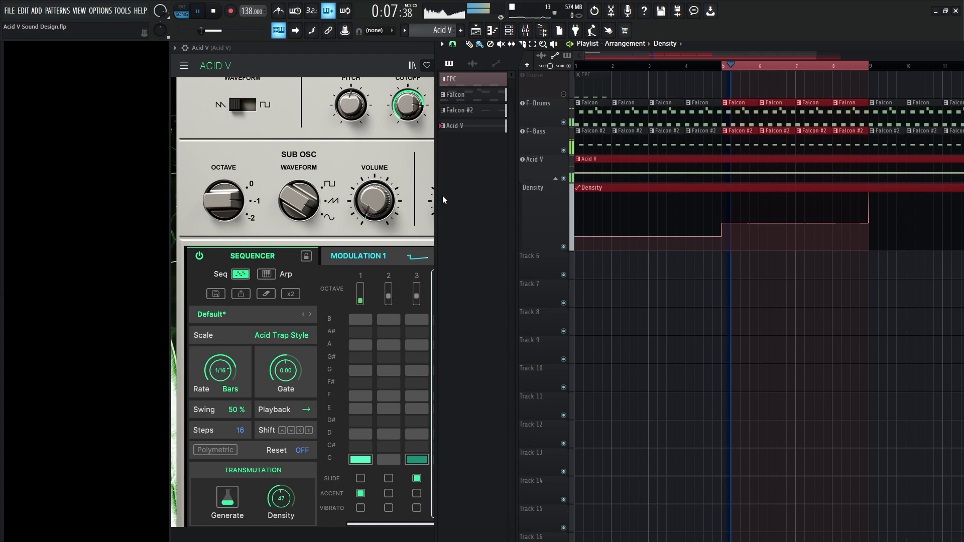
click(409, 143)
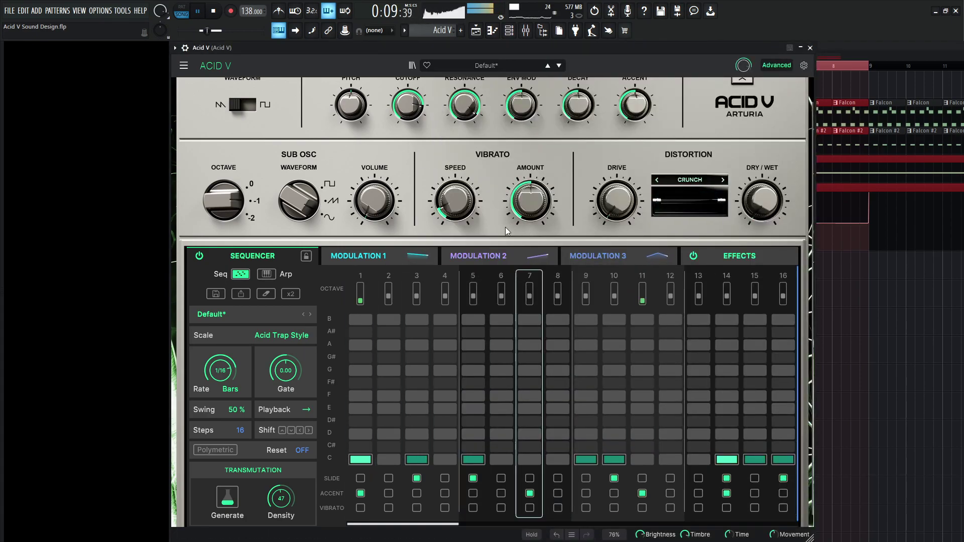
key(space)
Set the playlist's time selection to bars 9 to 12.
click(852, 49)
scroll(863, 168, down, 3)
drag(831, 289, 745, 282)
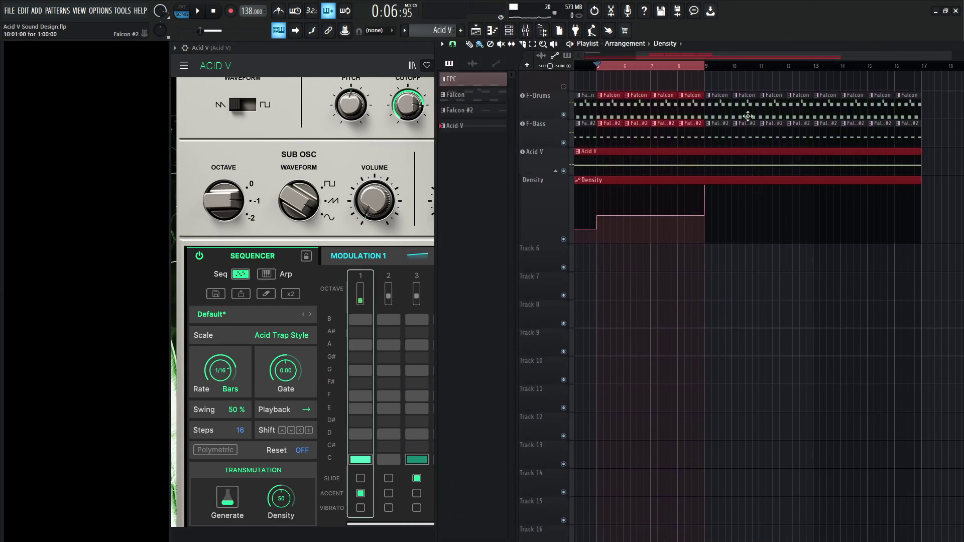
drag(708, 65, 814, 78)
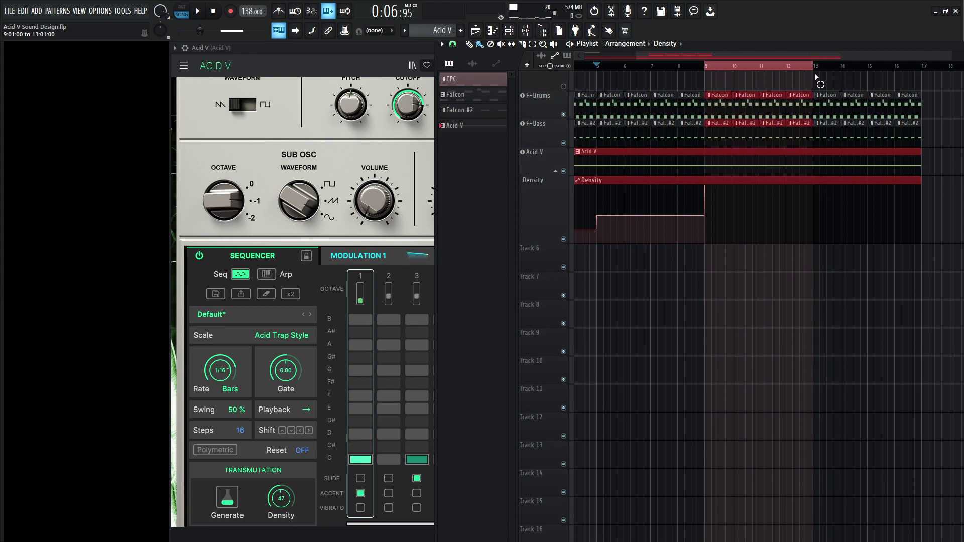
drag(817, 76, 813, 71)
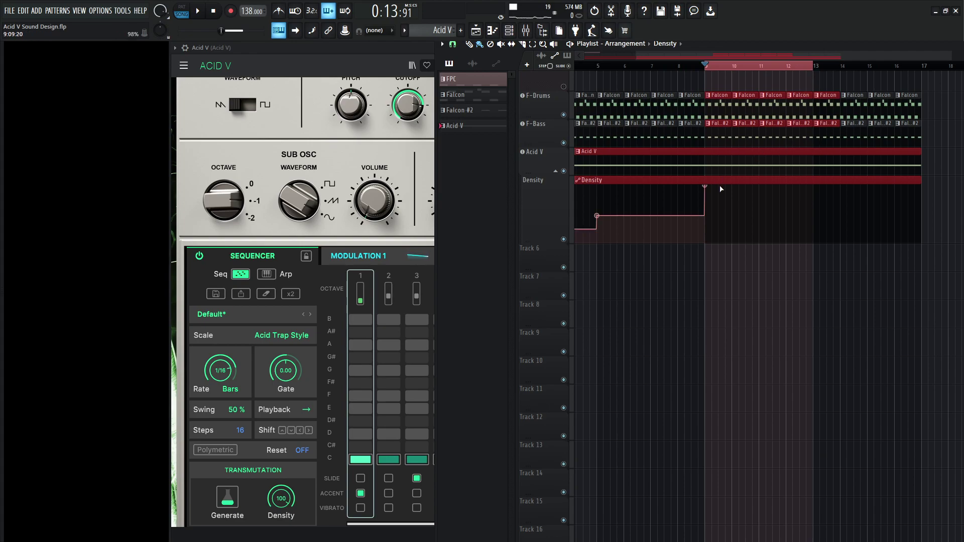
Add full-level Density automation points at bars 13 and 17, and lower the bar 9 step to about 74%.
click(815, 196)
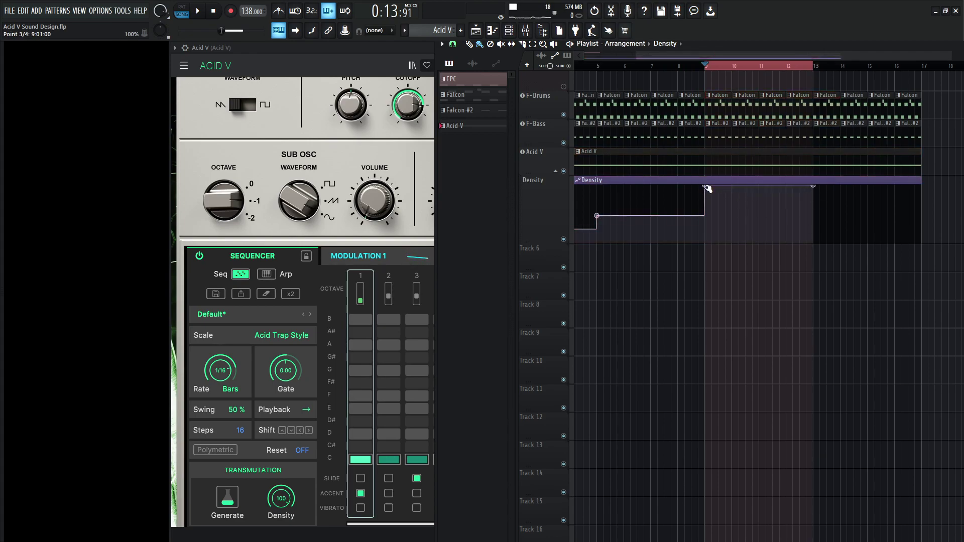
click(919, 190)
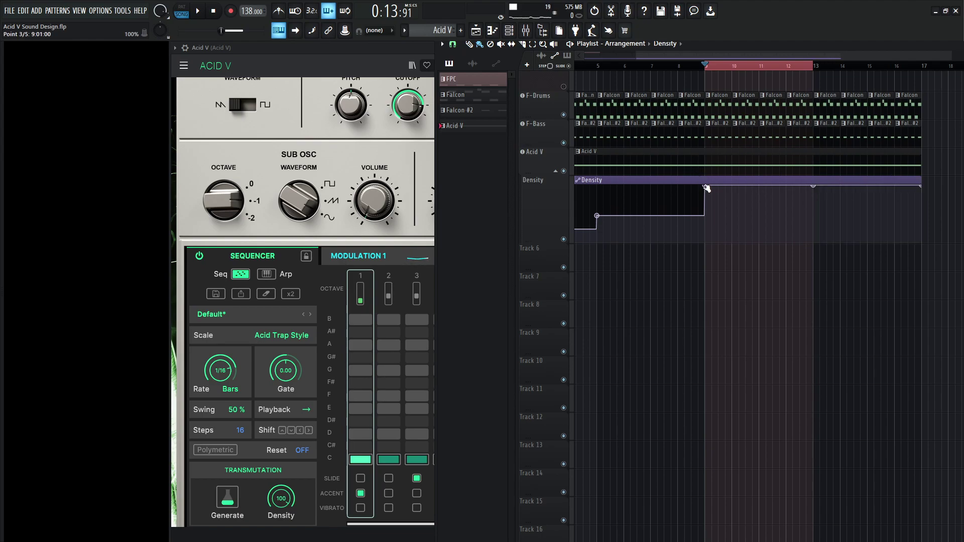
drag(706, 187, 708, 196)
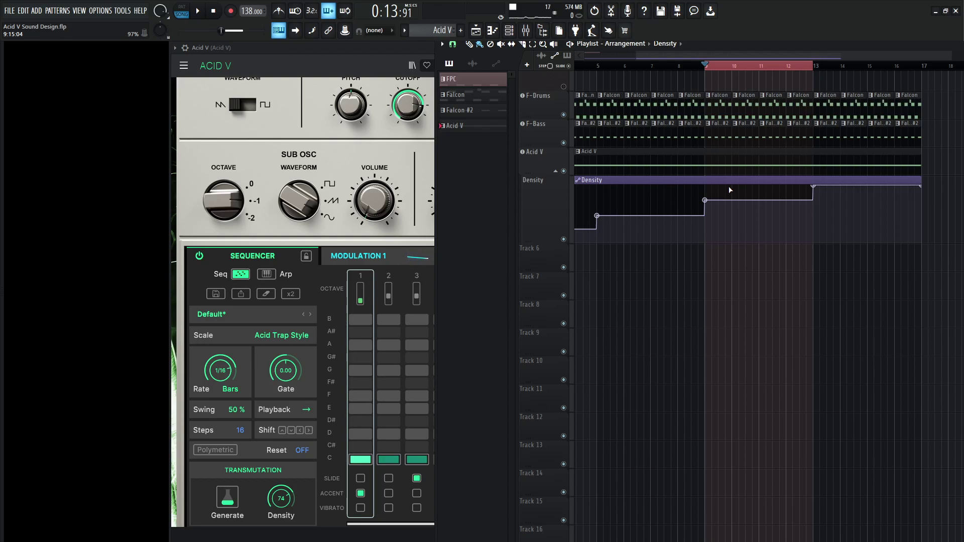
Play back the arrangement from bar 9 while watching the Acid V sequencer, and stop playback at the bar 13 section.
key(space)
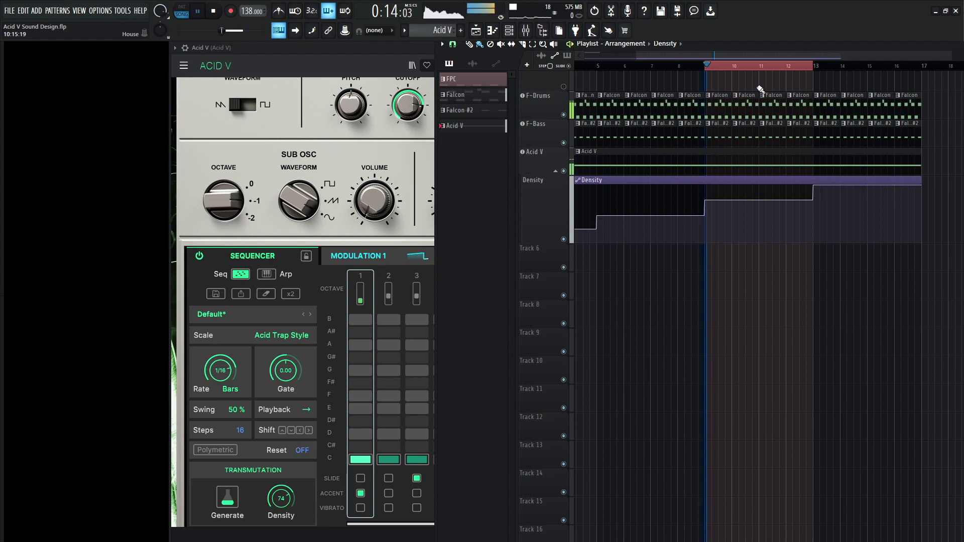
click(363, 56)
mouse_move(559, 110)
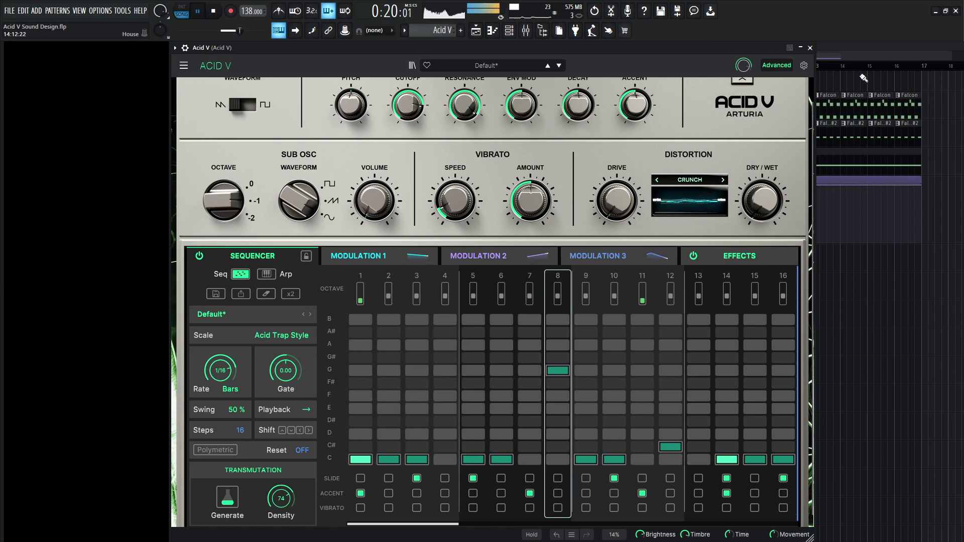
click(849, 55)
key(space)
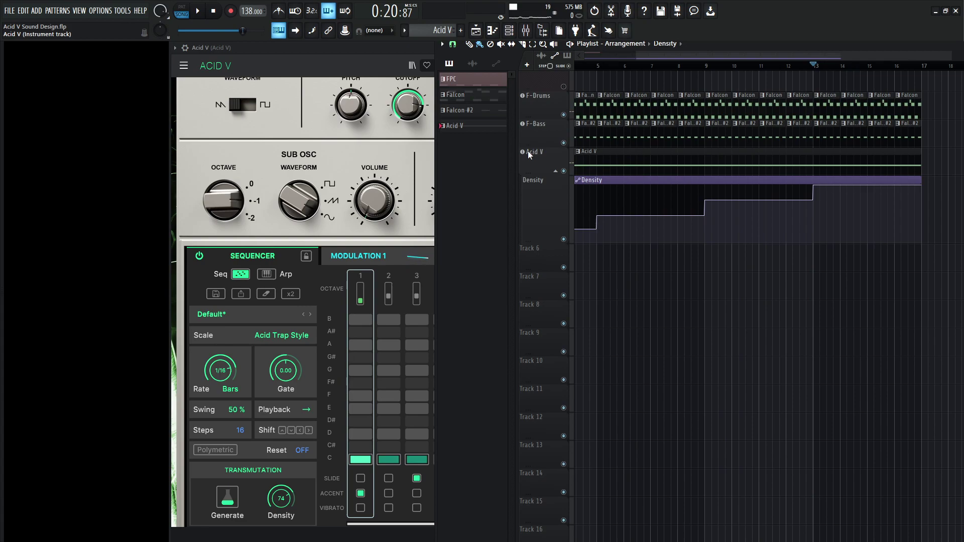
Play back the full-density section from bar 13 while watching the Acid V sequencer.
key(space)
click(381, 142)
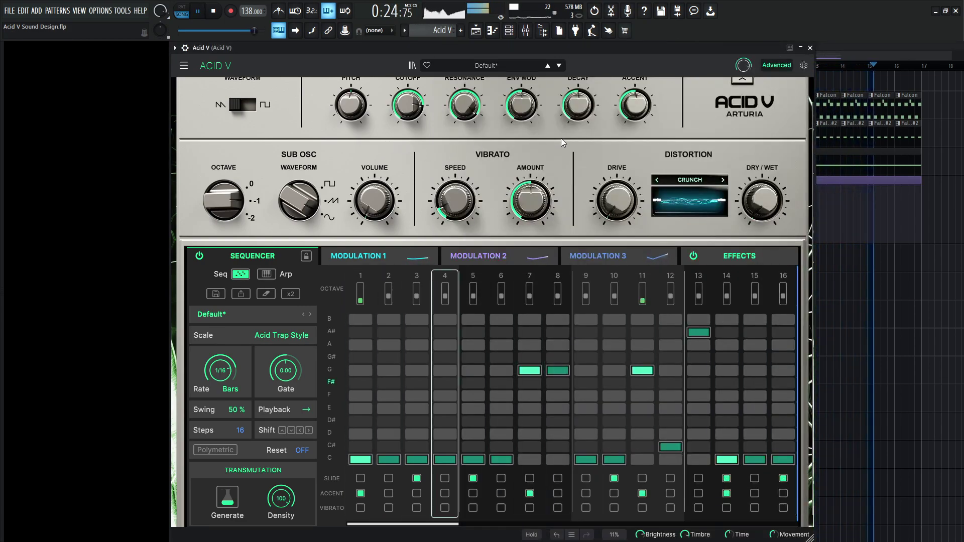
key(space)
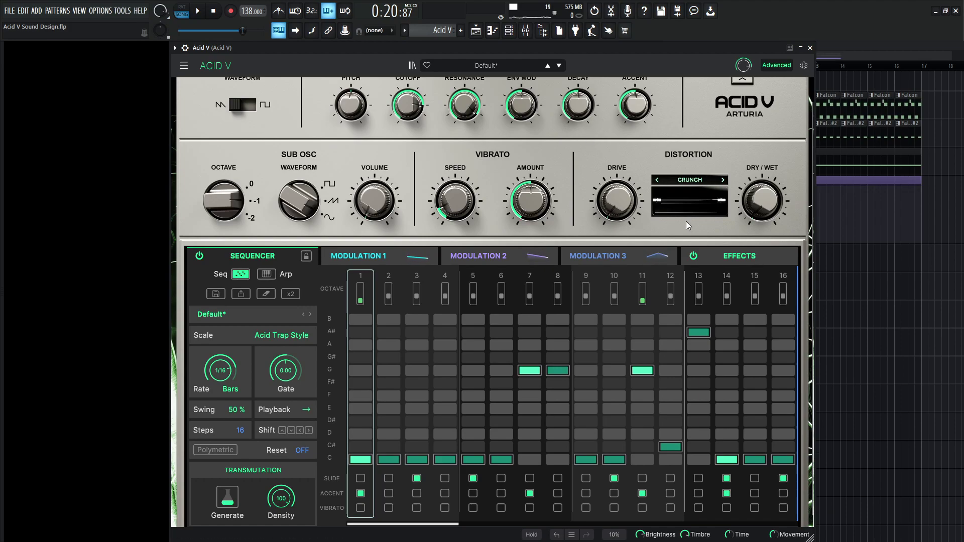
Loop bars 13 to 16 in the playlist and bring up the Acid V instrument.
click(834, 50)
drag(817, 65, 910, 69)
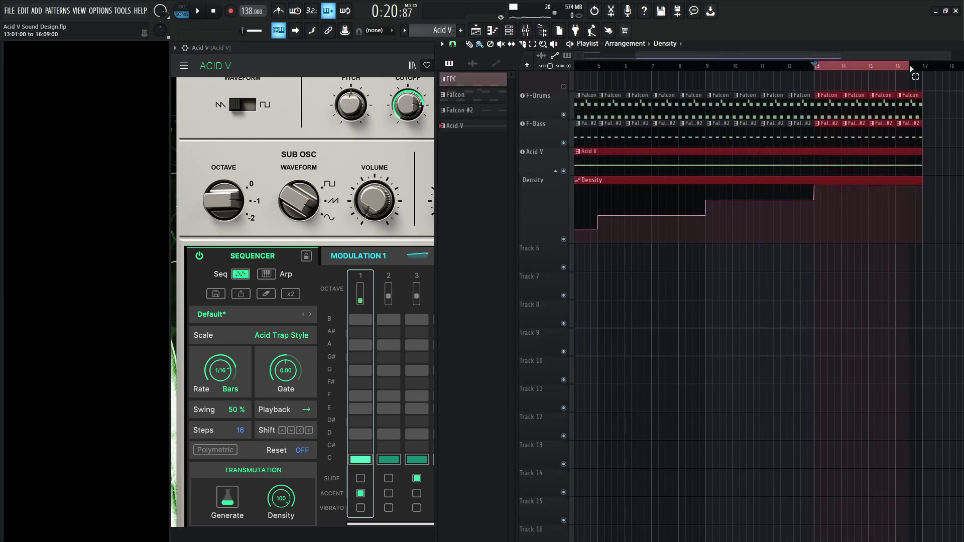
click(454, 125)
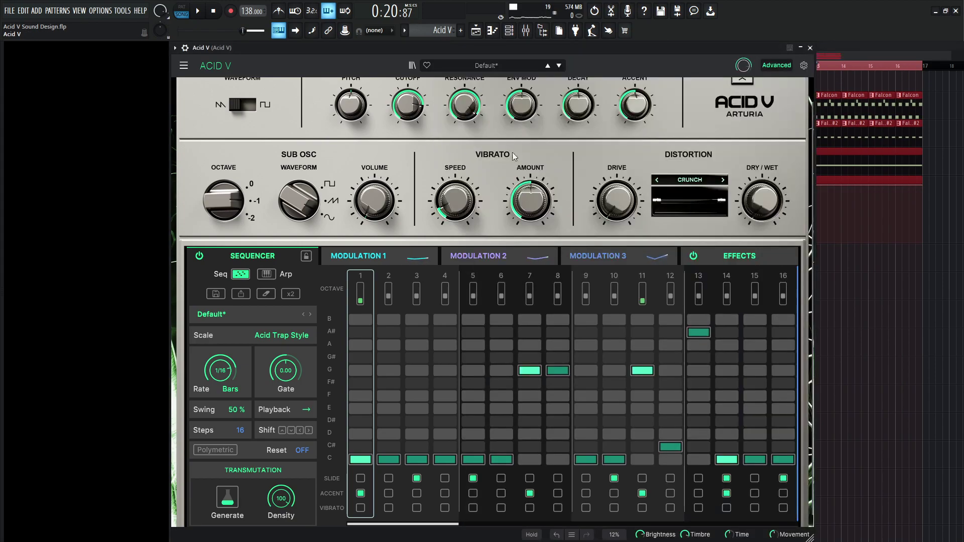
Switch Acid V's distortion type to Tube, raise its Dry/Wet mix, and set Drive to 67.2%.
click(698, 180)
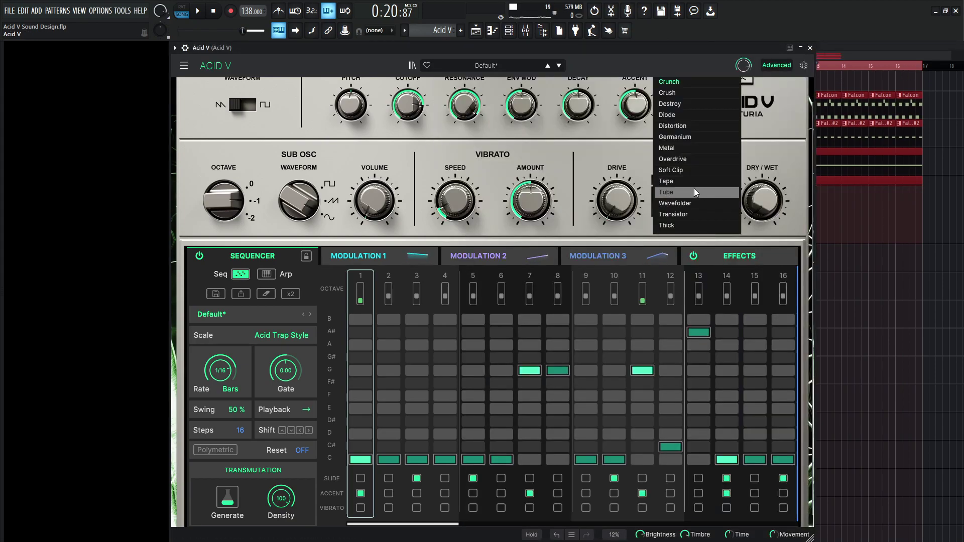
click(732, 195)
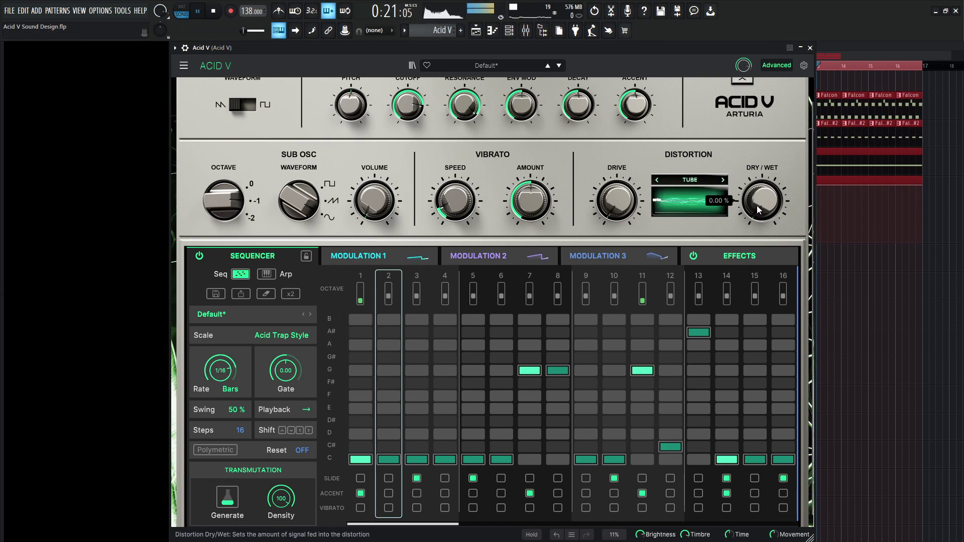
drag(762, 200, 762, 182)
drag(617, 200, 617, 148)
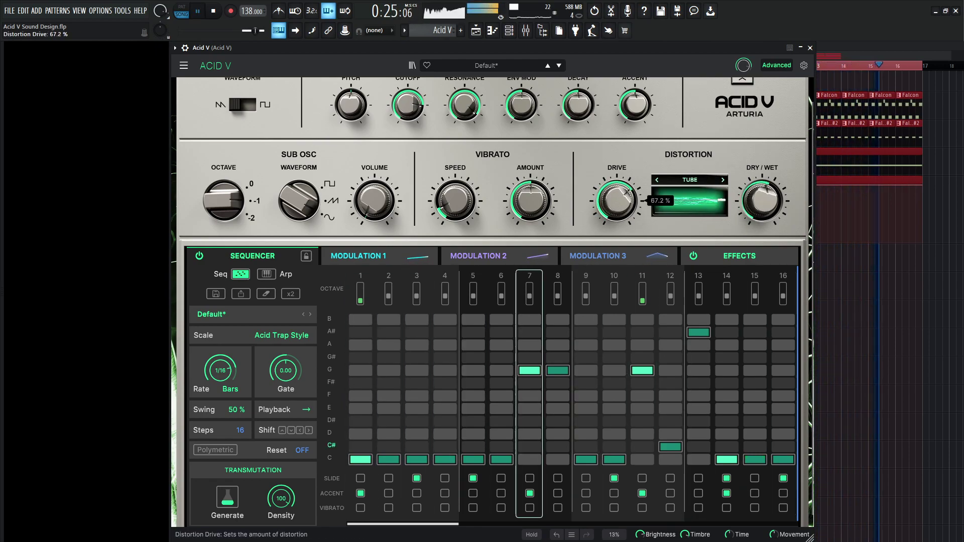
Lower Acid V's filter cutoff, raise Env Mod to 0.744, and set Decay to 0.416 during playback.
scroll(583, 174, up, 2)
drag(408, 131, 407, 171)
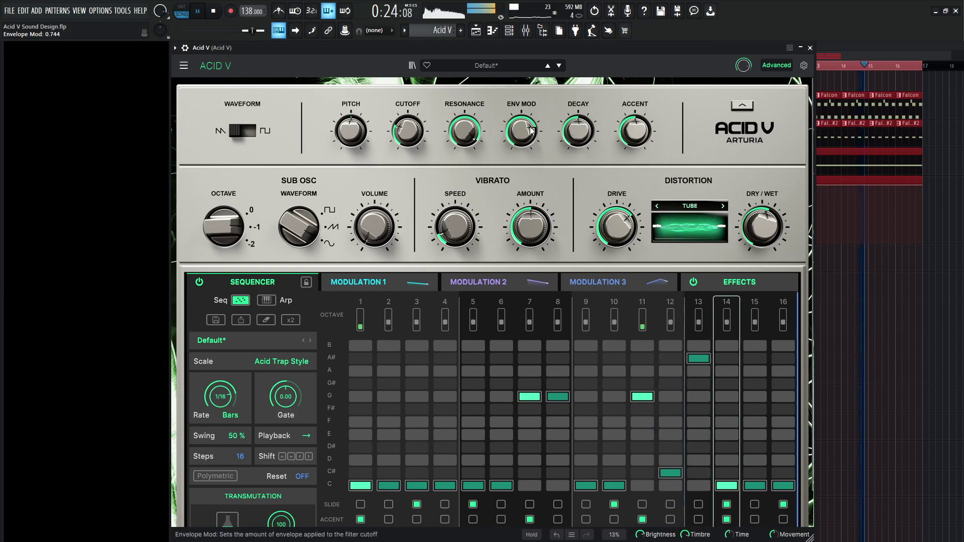
drag(579, 130, 579, 141)
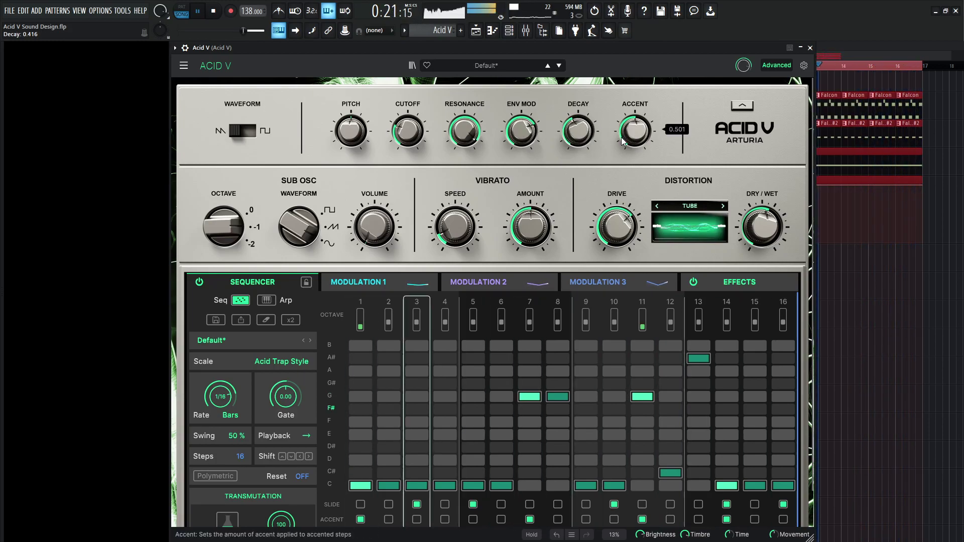
key(space)
mouse_move(622, 141)
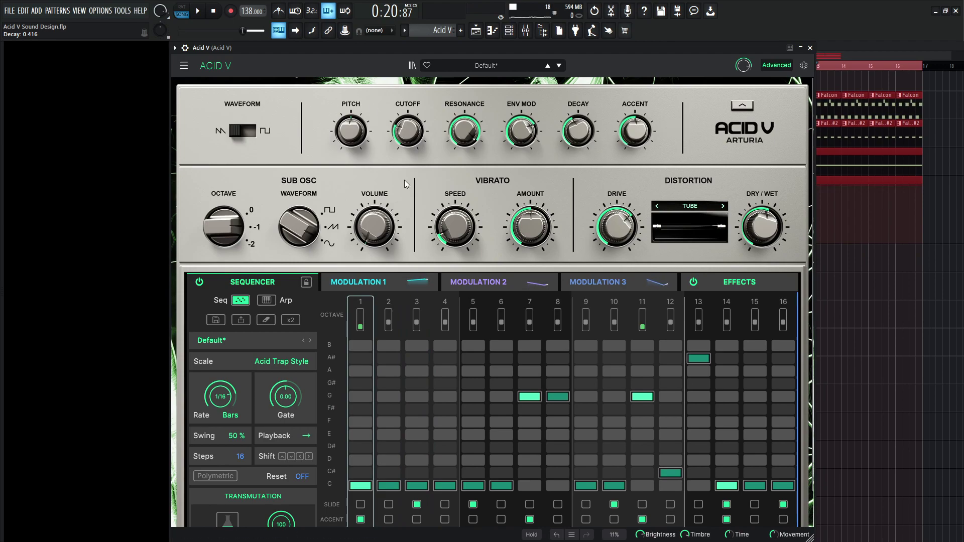
Assign Modulation 1 to the filter cutoff with an amount of 0.250, set its synced rate to 1/4, and play it back.
drag(424, 280, 408, 131)
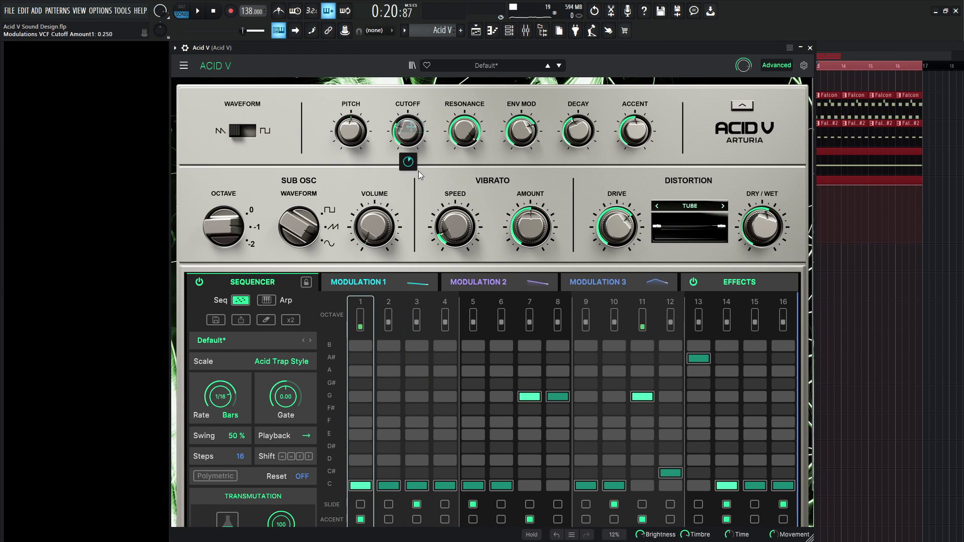
click(381, 283)
scroll(392, 402, down, 1)
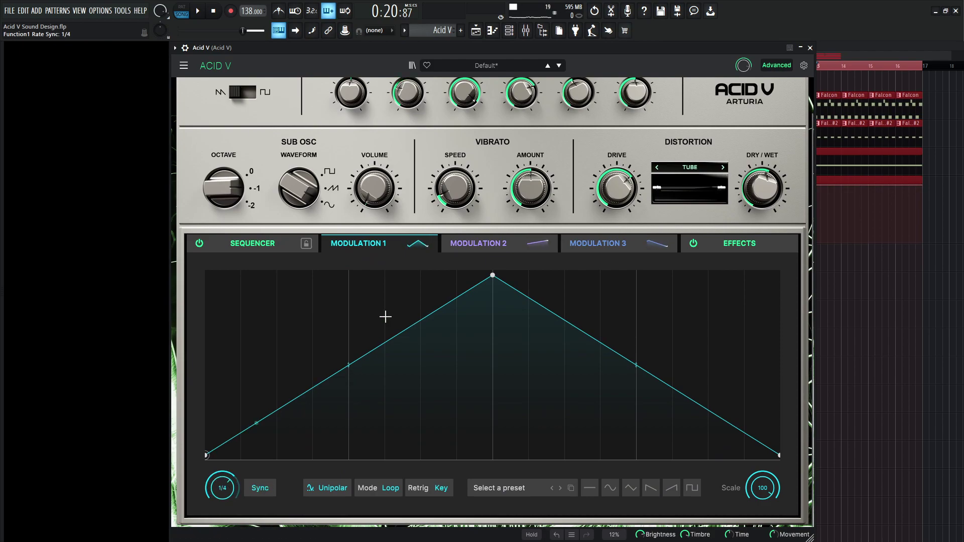
scroll(382, 321, up, 1)
key(space)
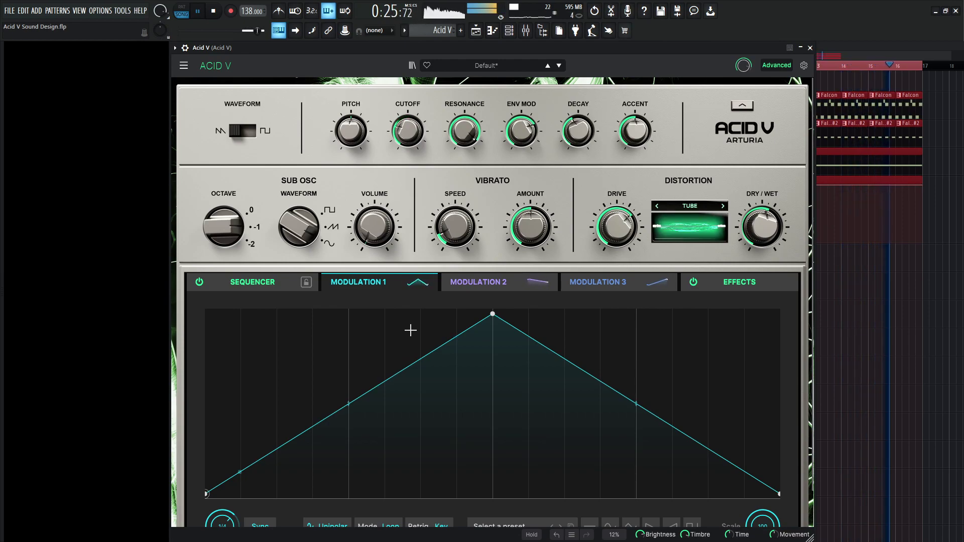
Try Modulation 1 on Env Mod during playback, and reset its amount to 0.000.
key(space)
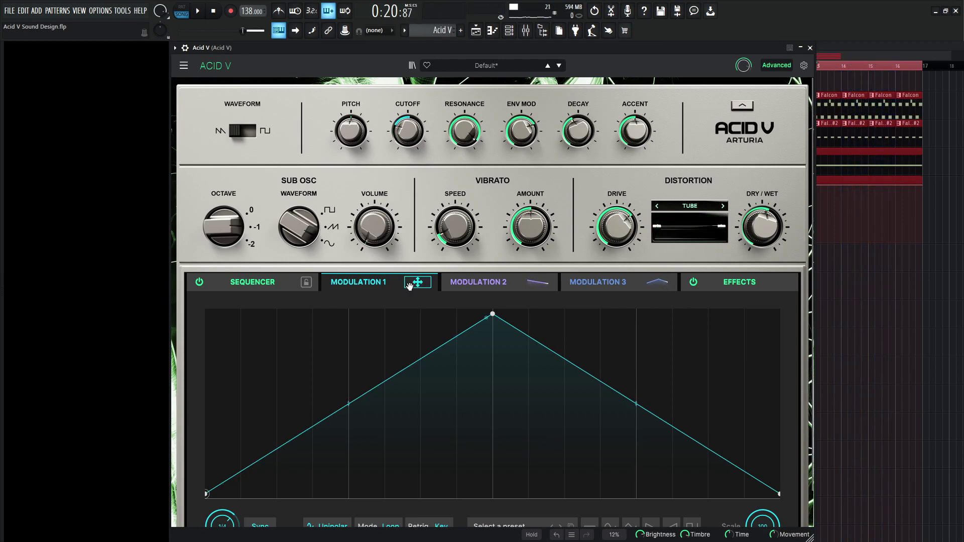
drag(410, 286, 521, 136)
key(space)
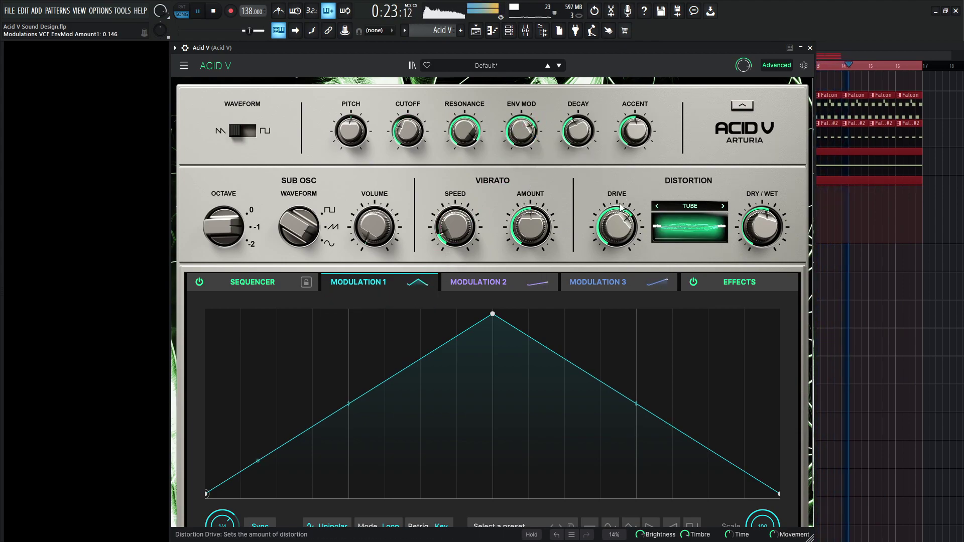
mouse_move(522, 135)
key(space)
drag(522, 162, 521, 160)
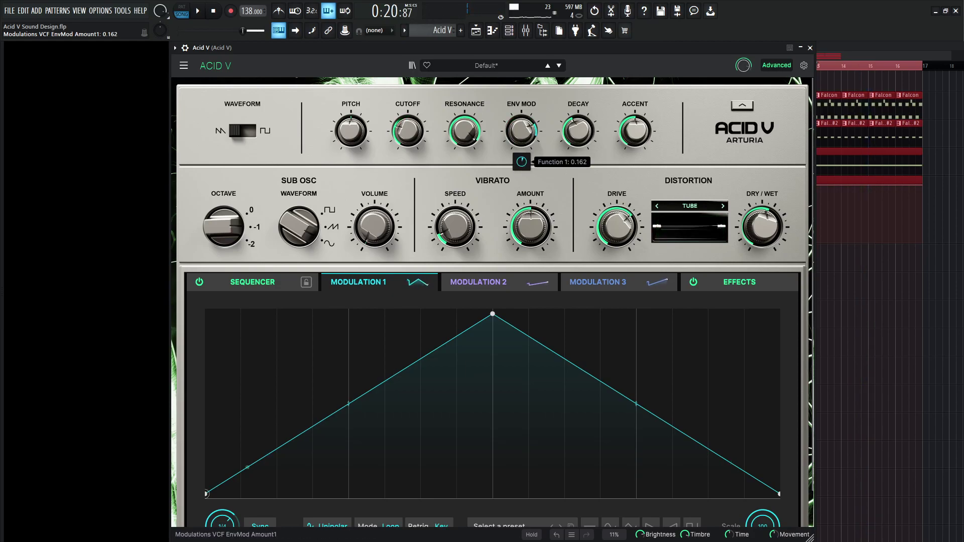
Assign Modulation 2 to Env Mod with an amount of 0.250 and add seven points to its curve around the central peak.
click(536, 284)
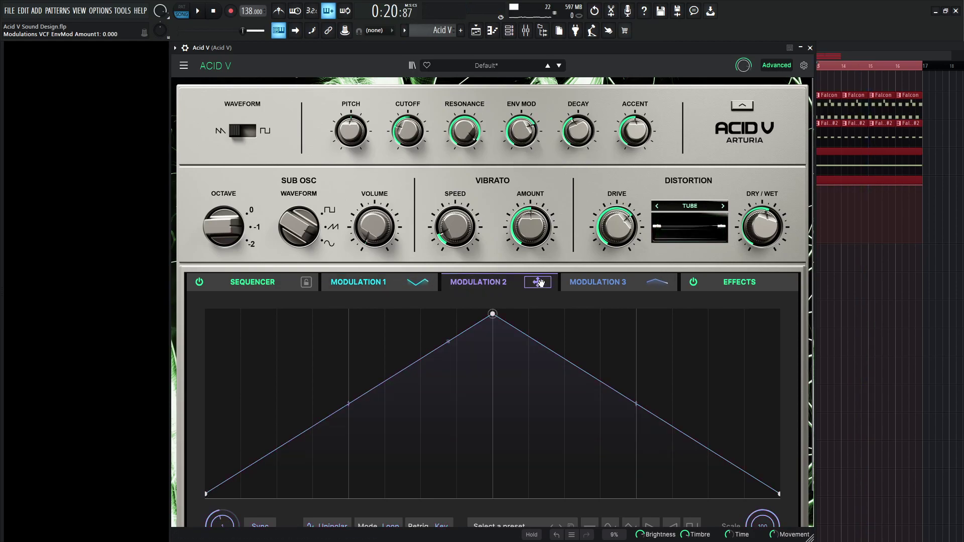
drag(540, 283, 521, 131)
scroll(509, 206, down, 2)
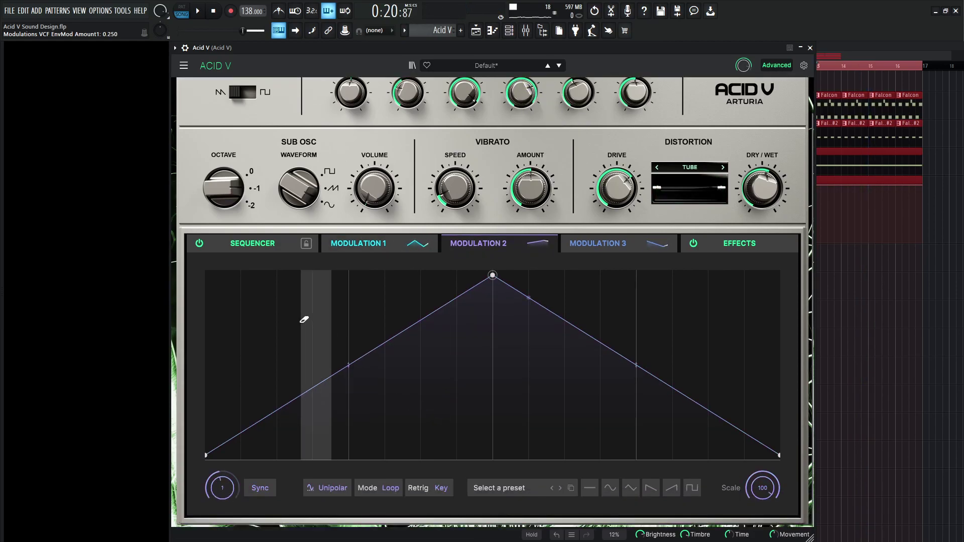
click(348, 371)
click(297, 305)
click(435, 397)
click(471, 411)
click(549, 336)
click(628, 384)
click(689, 343)
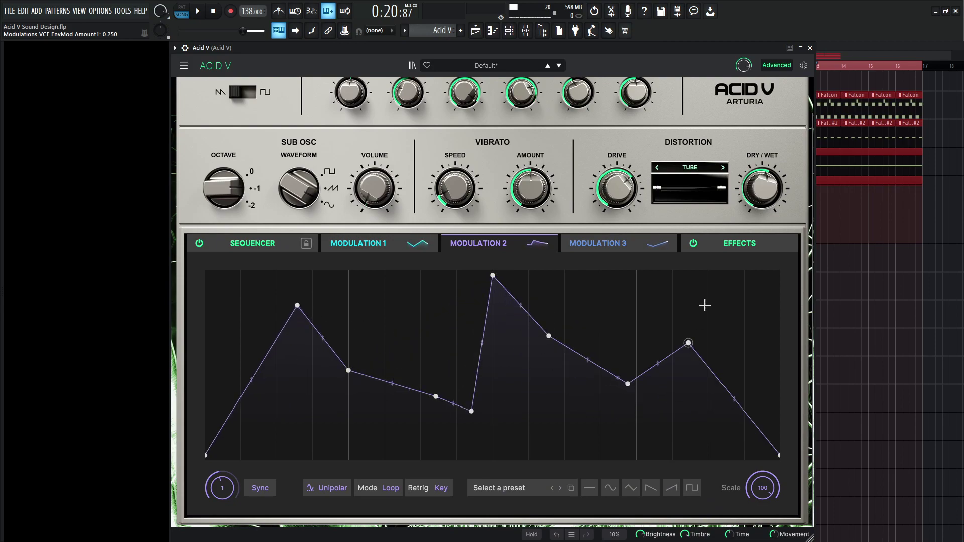
Add five more points to Modulation 2's curve, forming sharp spikes and drops in its first half and near its end.
click(708, 300)
click(708, 350)
click(384, 301)
click(384, 411)
click(313, 424)
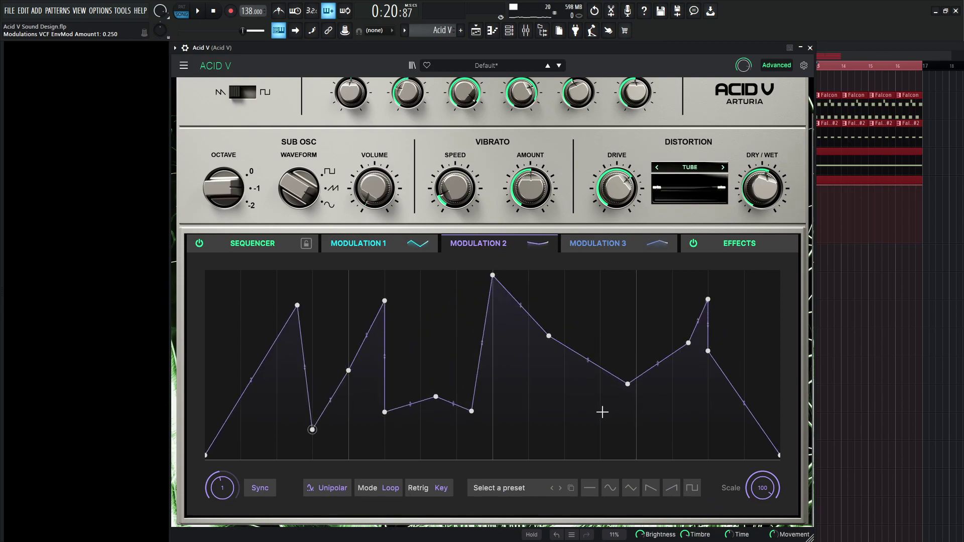
Move Modulation 2's off-grid curve points onto the vertical grid lines, shaping the dips and peaks across both halves.
drag(556, 340, 524, 362)
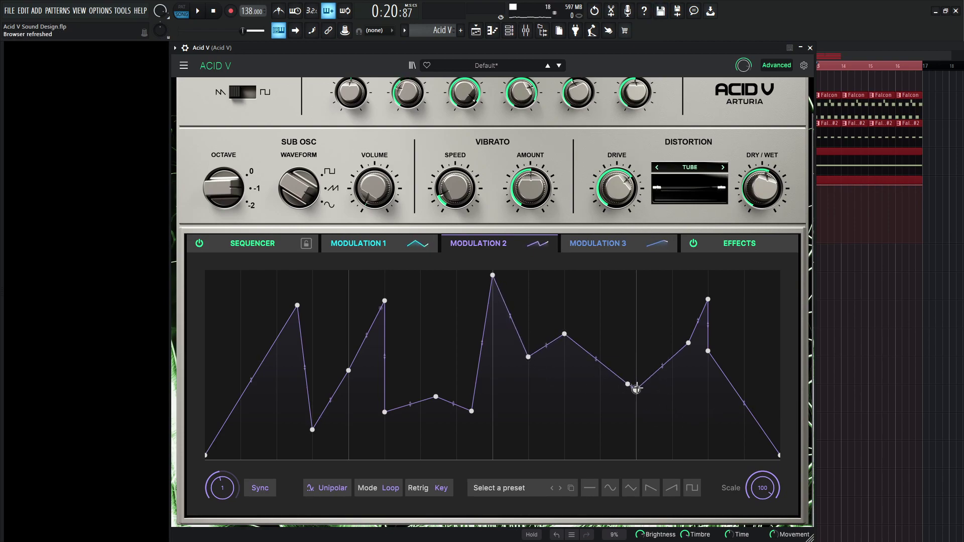
drag(630, 388, 642, 393)
drag(690, 348, 745, 360)
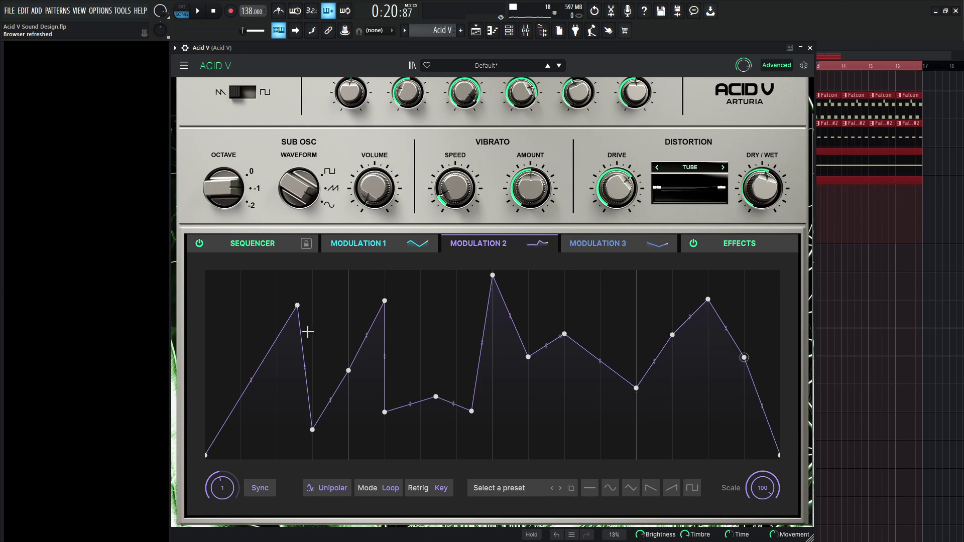
drag(298, 306, 312, 304)
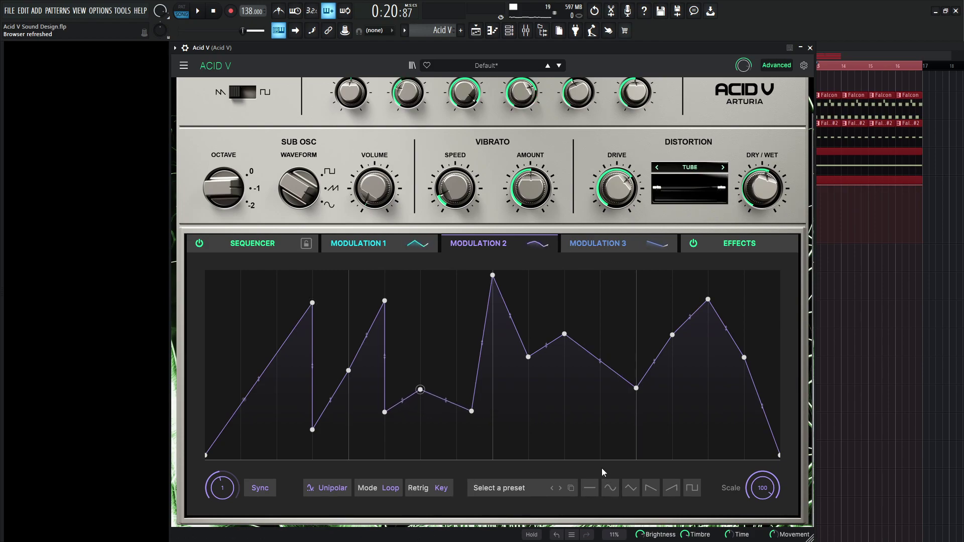
Raise Modulation 2's amount on Env Mod to about 0.33 and play the loop.
scroll(554, 261, up, 2)
mouse_move(521, 139)
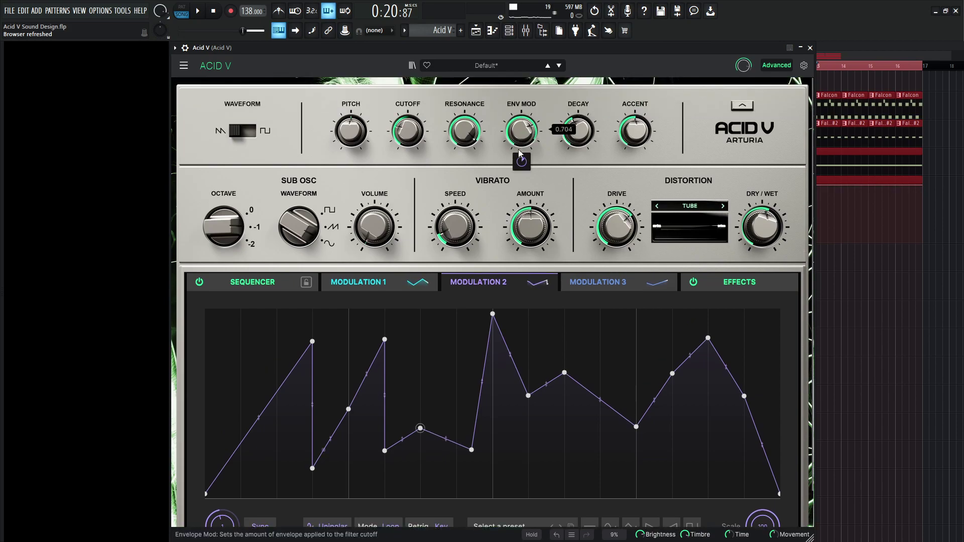
mouse_move(521, 162)
mouse_down()
mouse_move(521, 146)
mouse_move(521, 156)
mouse_up()
key(space)
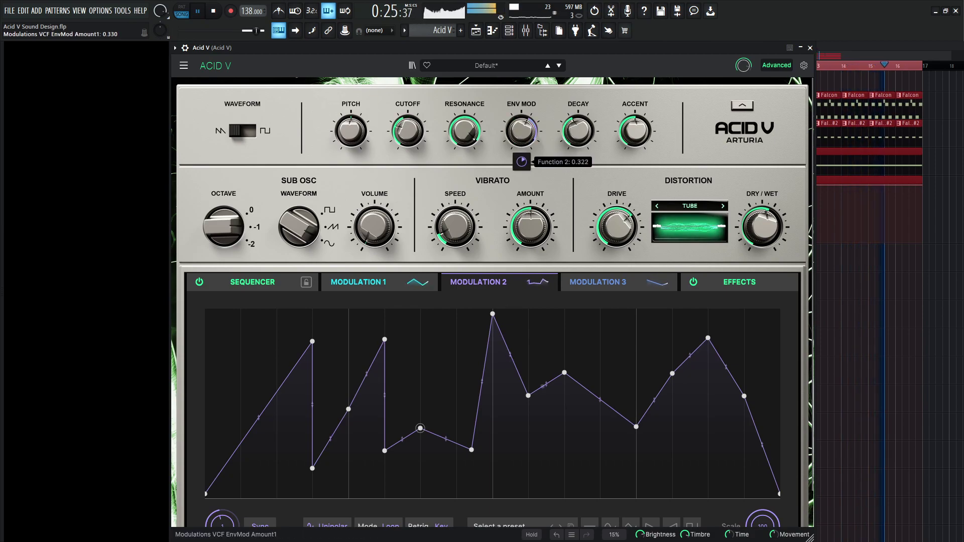
Set Acid V's Decay to 0.468 during playback and audition the loop again from its start.
drag(579, 140, 579, 124)
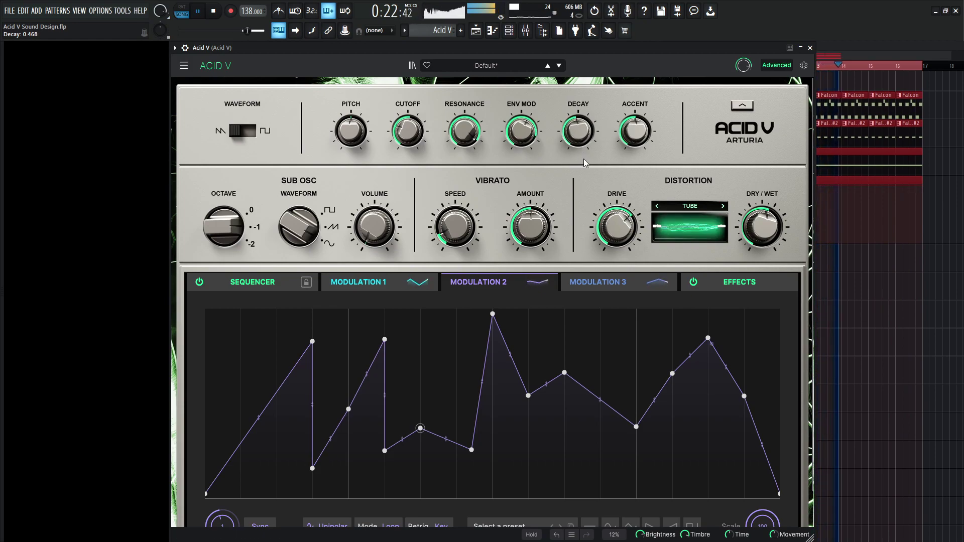
key(space)
key(space)
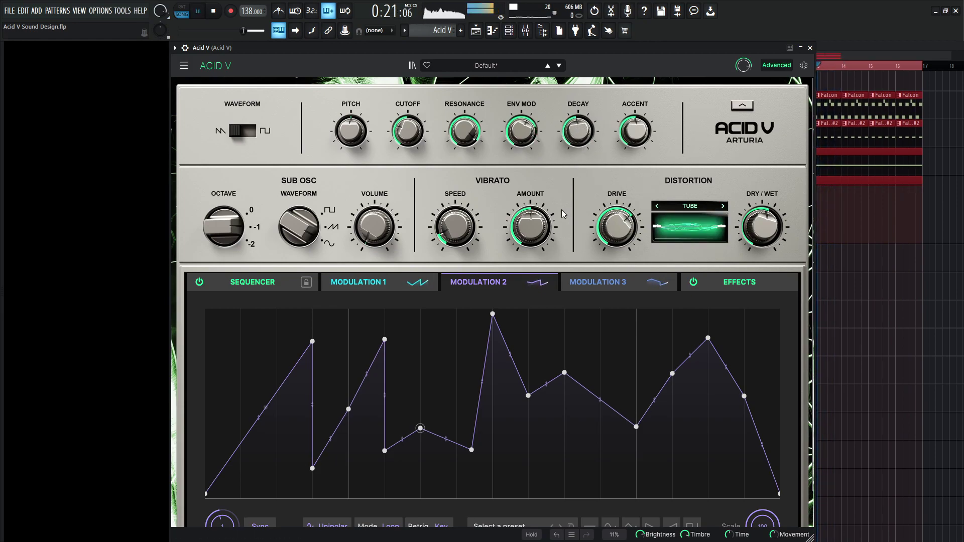
key(space)
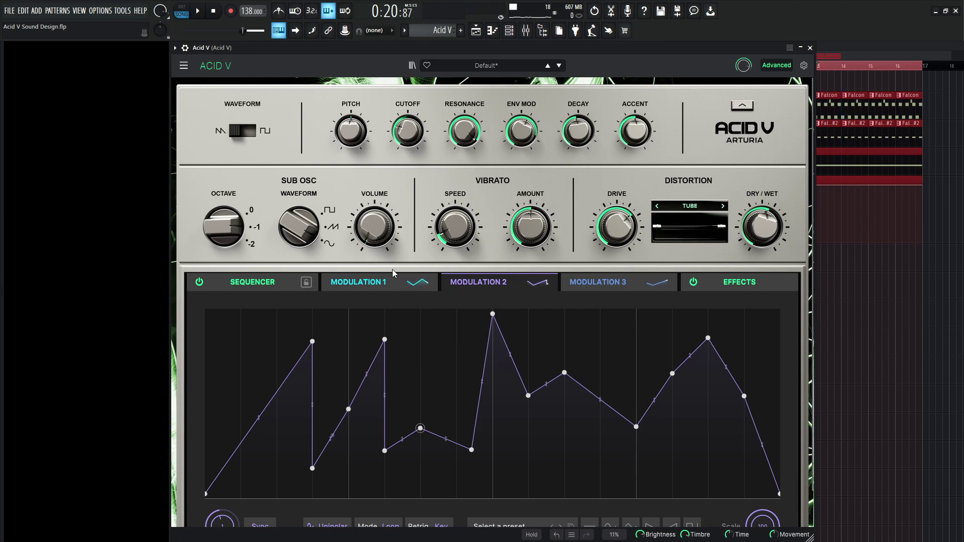
Replace the Delay in the first effect slot with Tape Echo and set its Dry/Wet to 10.8% during playback.
click(729, 284)
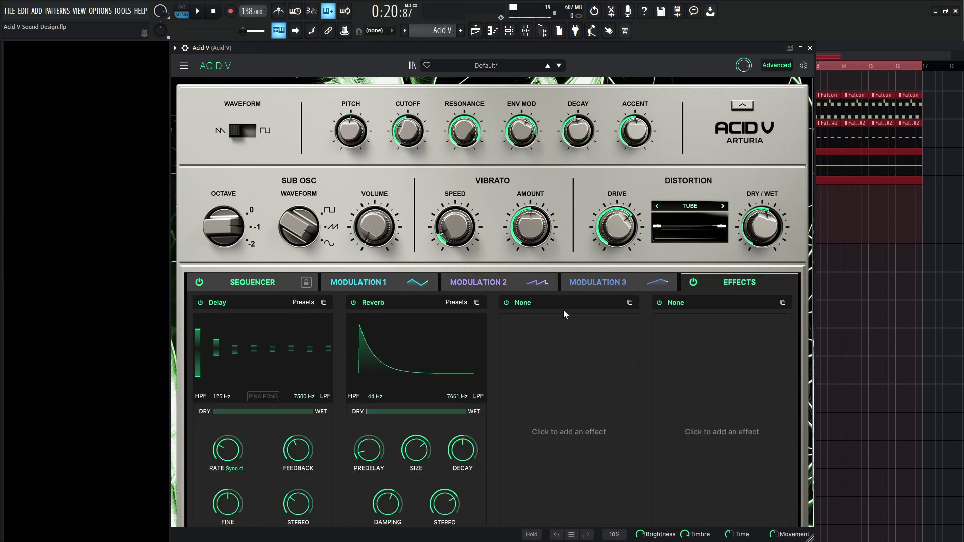
click(228, 303)
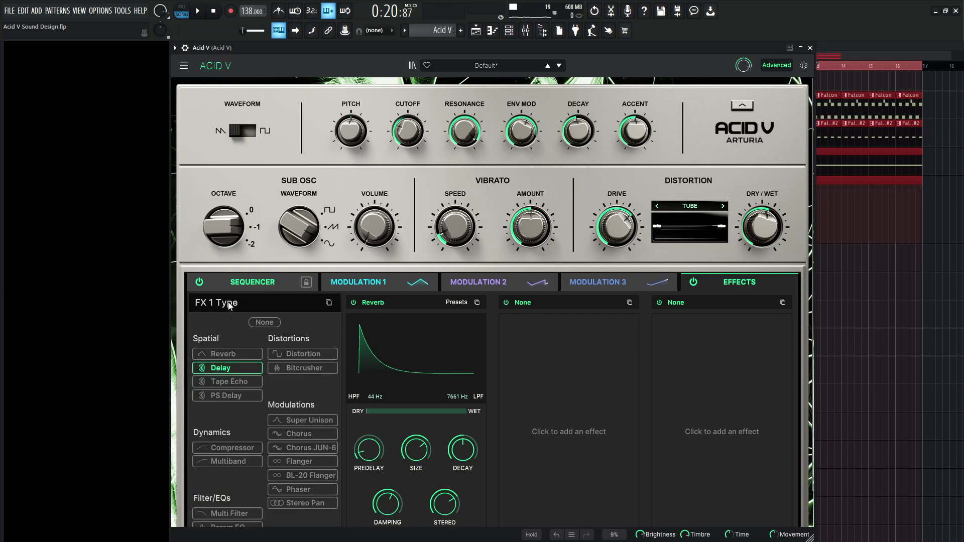
click(233, 381)
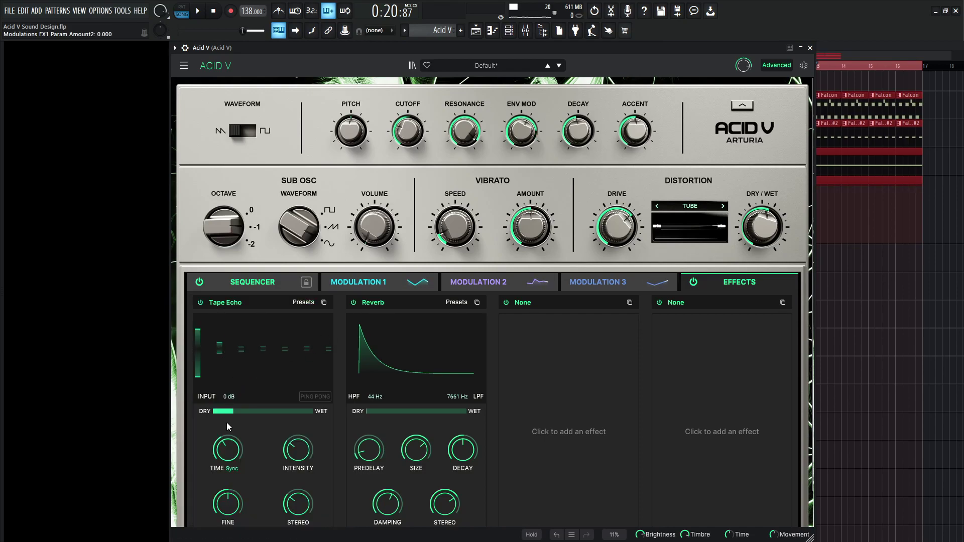
drag(227, 411, 211, 412)
mouse_move(240, 413)
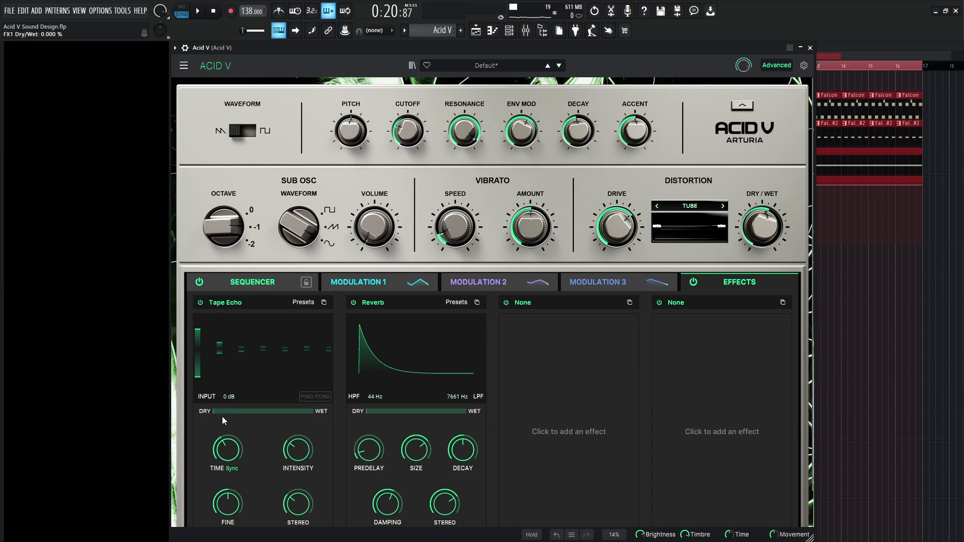
key(space)
drag(215, 412, 226, 412)
Set Tape Echo's Stereo Spread to 0.143 while auditioning the loop.
scroll(330, 432, down, 1)
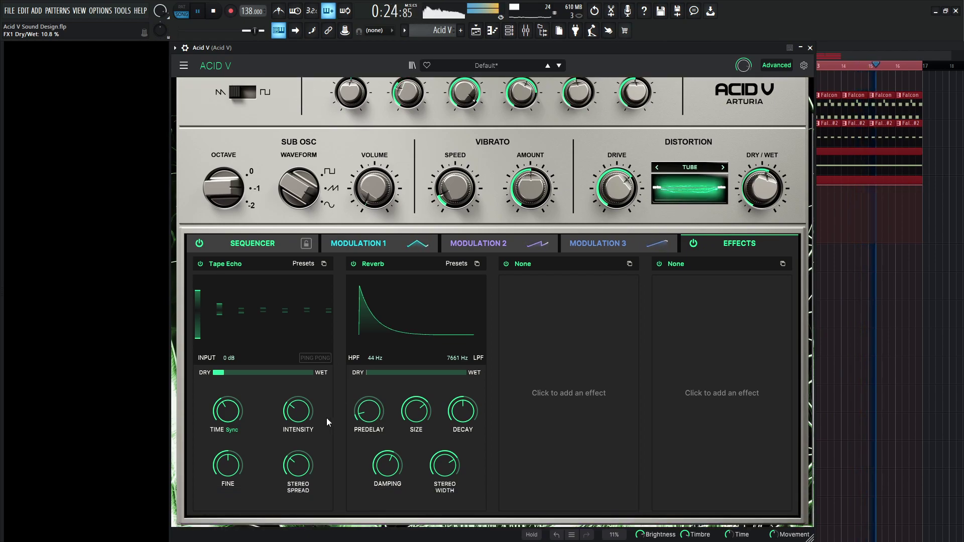
click(297, 476)
key(space)
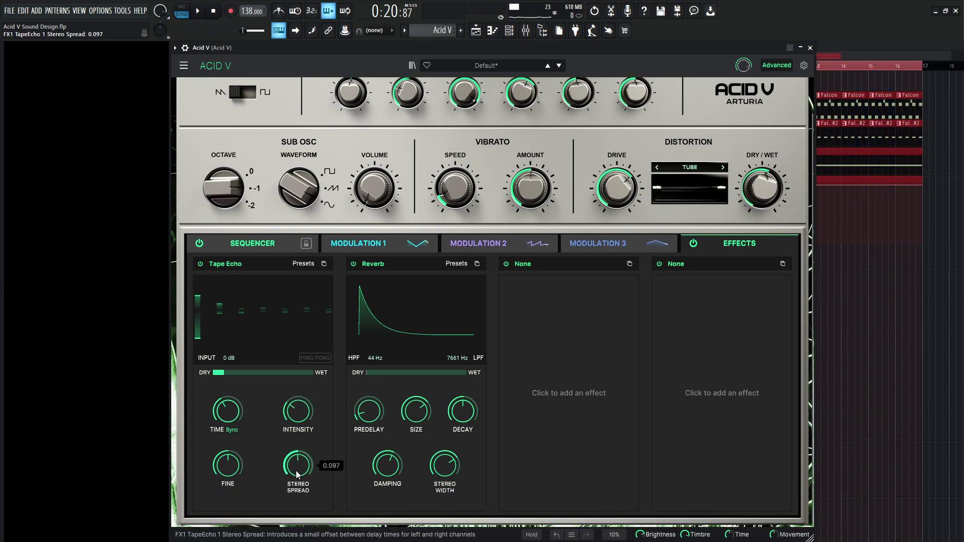
key(space)
drag(296, 475, 289, 457)
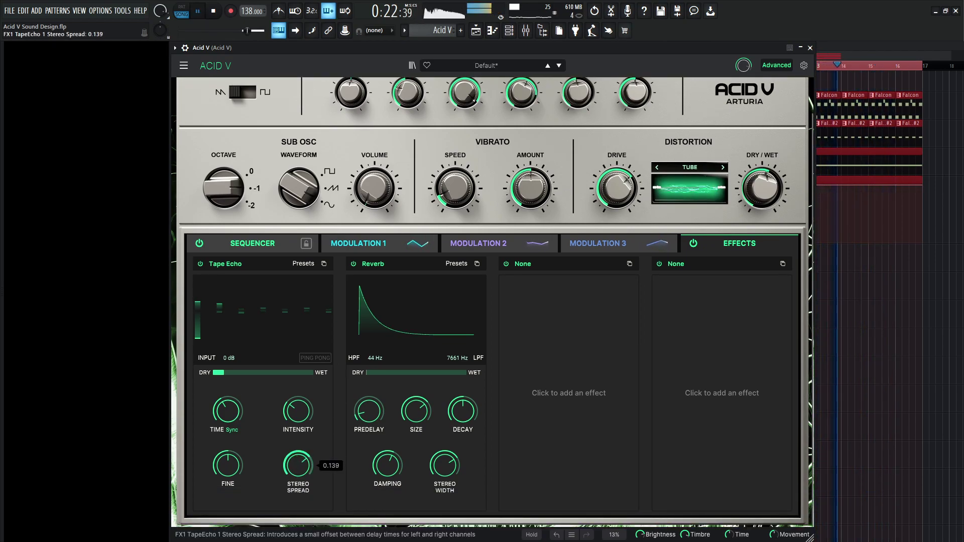
key(space)
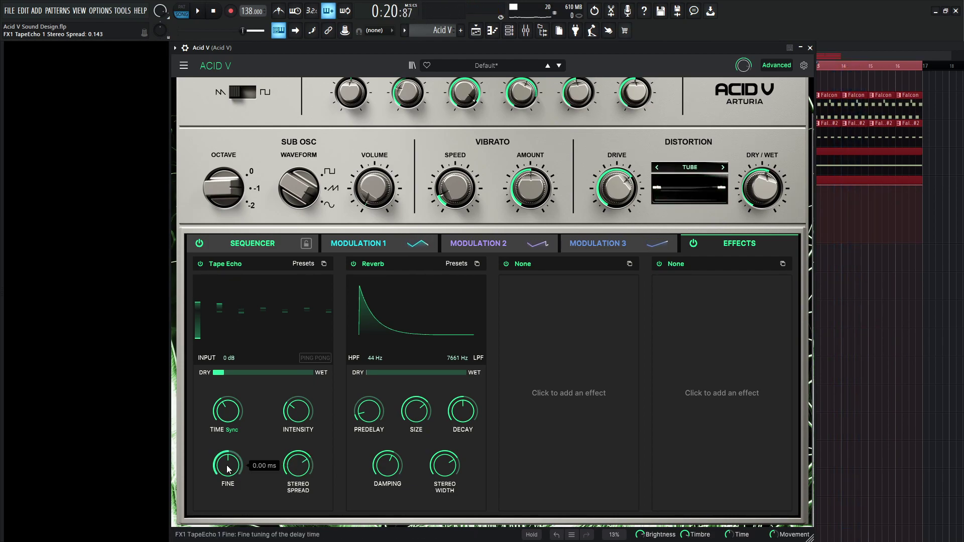
Fine-tune Tape Echo's delay time by setting Fine to 1.76 ms while auditioning the loop.
key(space)
scroll(228, 465, up, 1)
key(space)
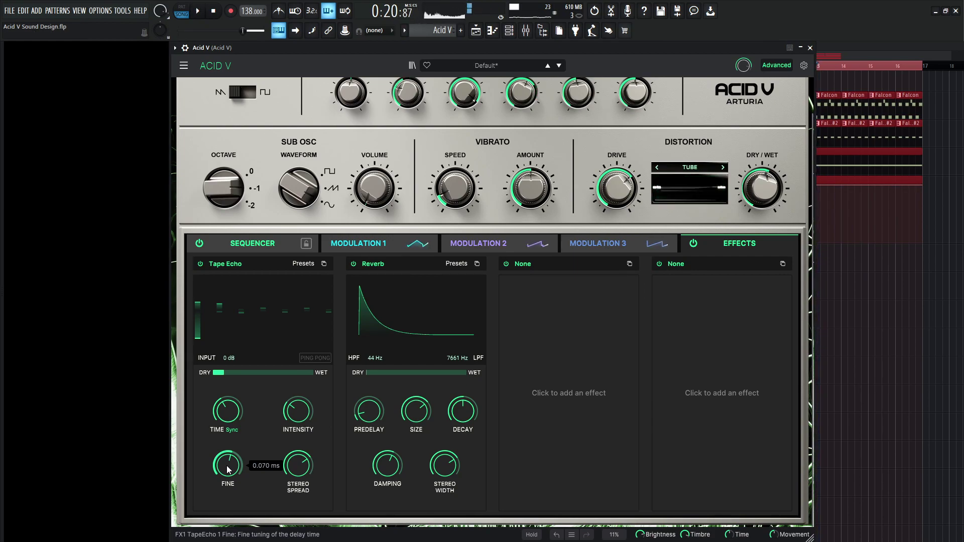
scroll(227, 470, up, 2)
scroll(226, 470, up, 2)
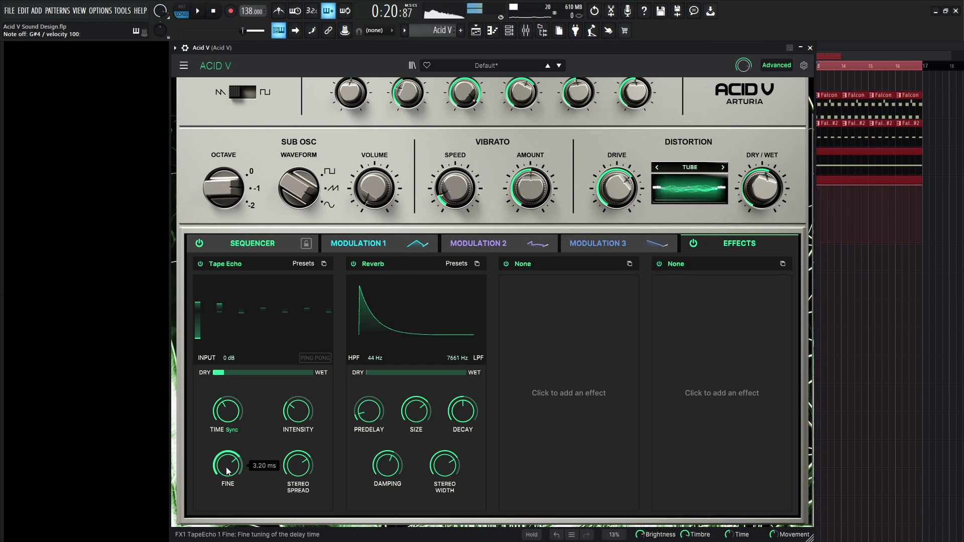
key(space)
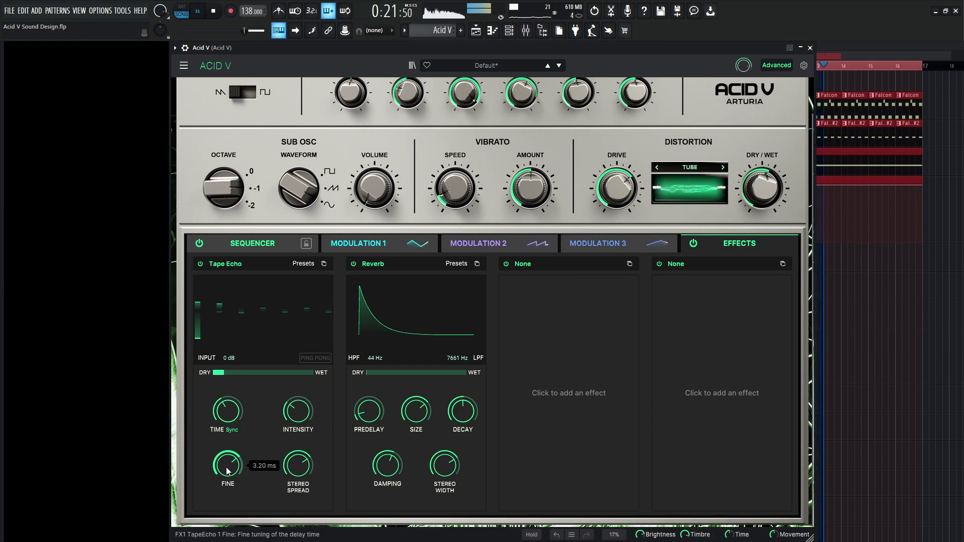
scroll(228, 471, down, 1)
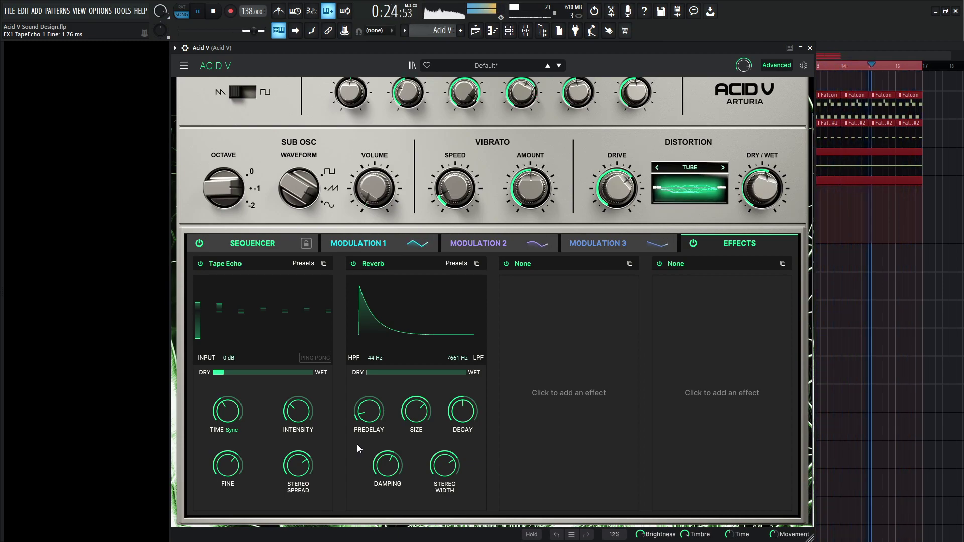
key(space)
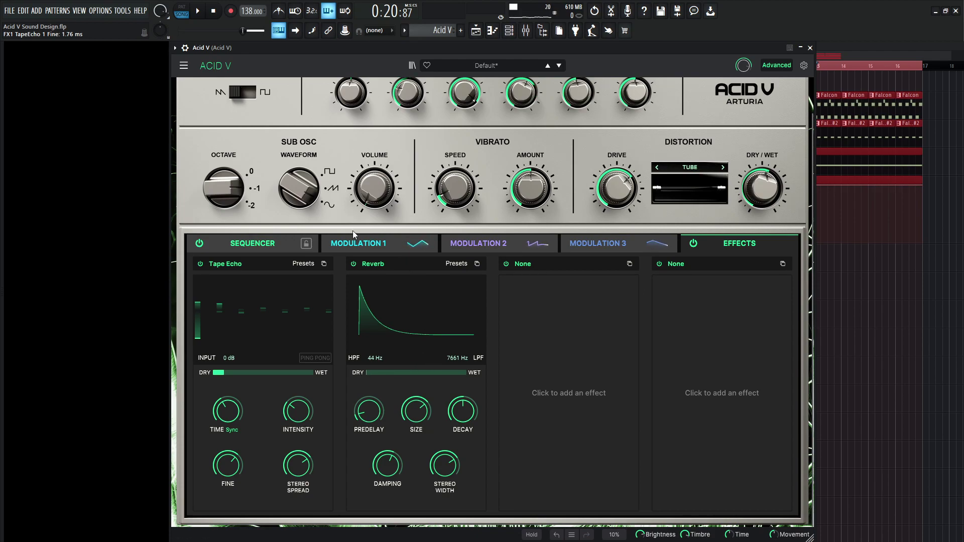
Replace the Reverb in the second effect slot with Chorus JUN-6, set its Dry/Wet to 12.0%, and play the loop.
click(371, 265)
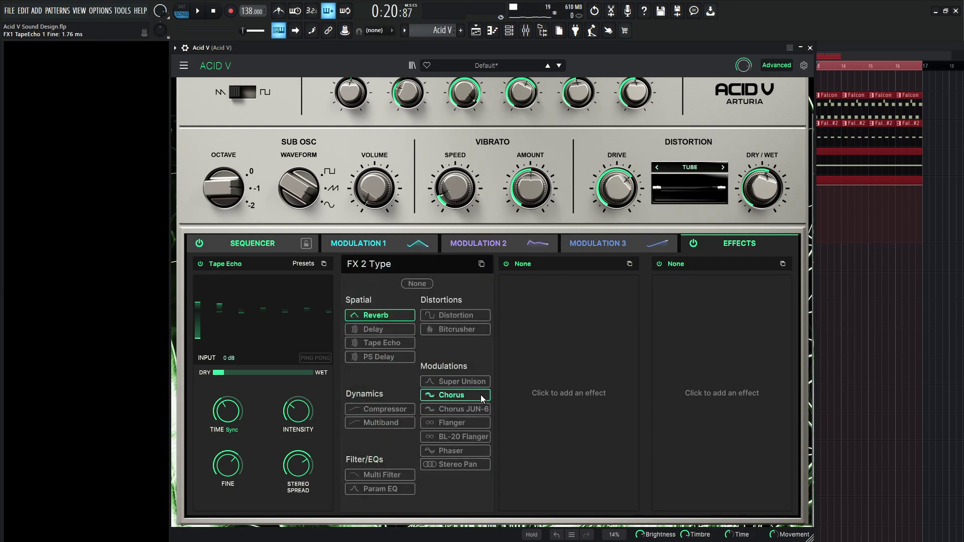
click(464, 409)
drag(407, 379, 384, 373)
key(space)
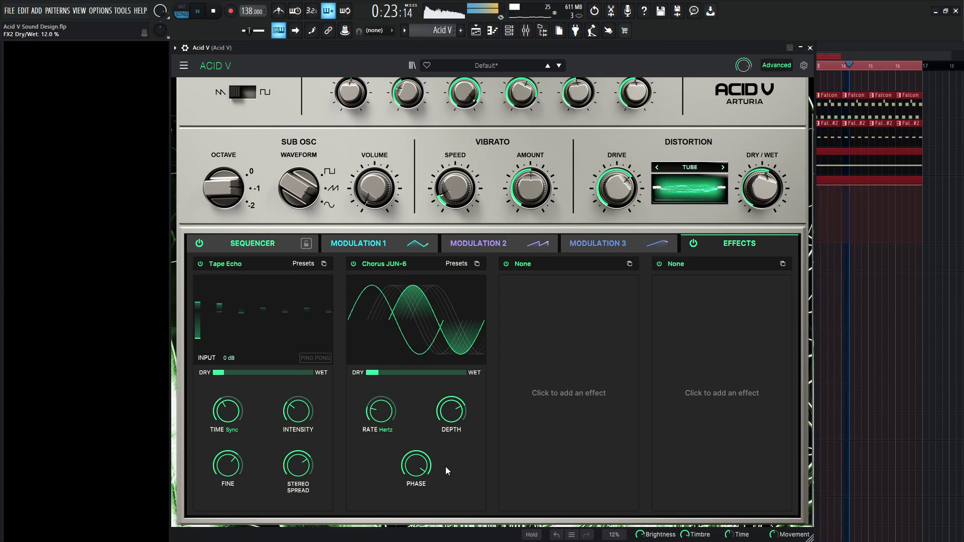
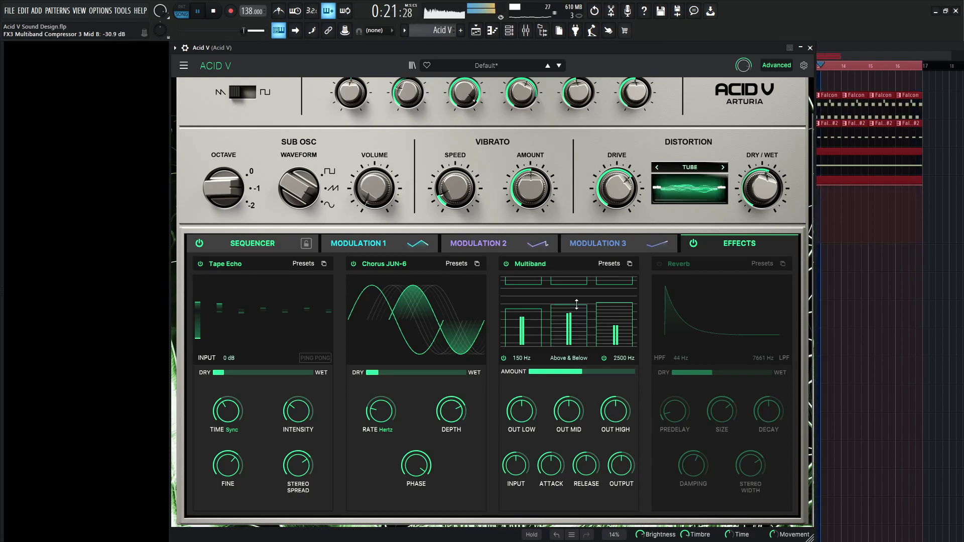
Set the Multiband's Out High to 4.42 dB and compare the playing loop with the effect bypassed and active.
drag(615, 412, 615, 400)
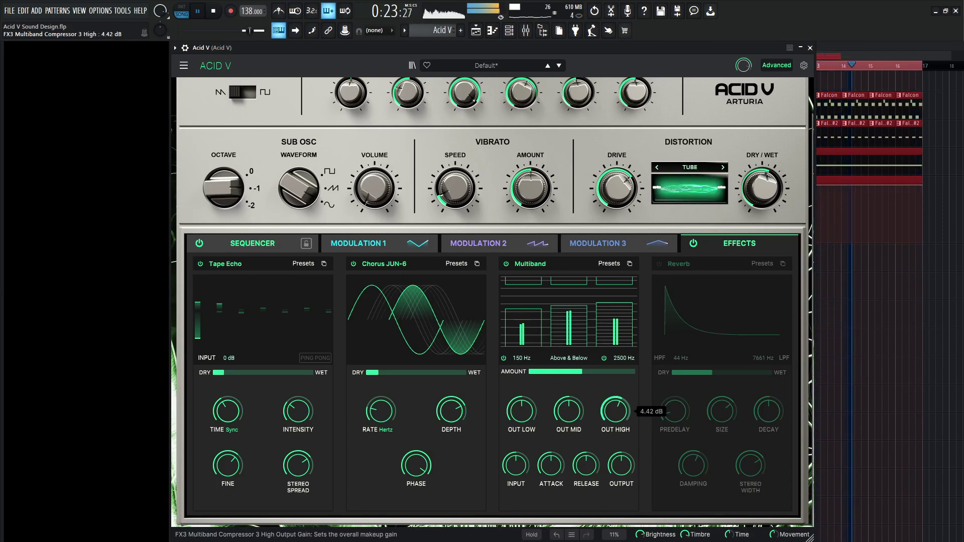
key(space)
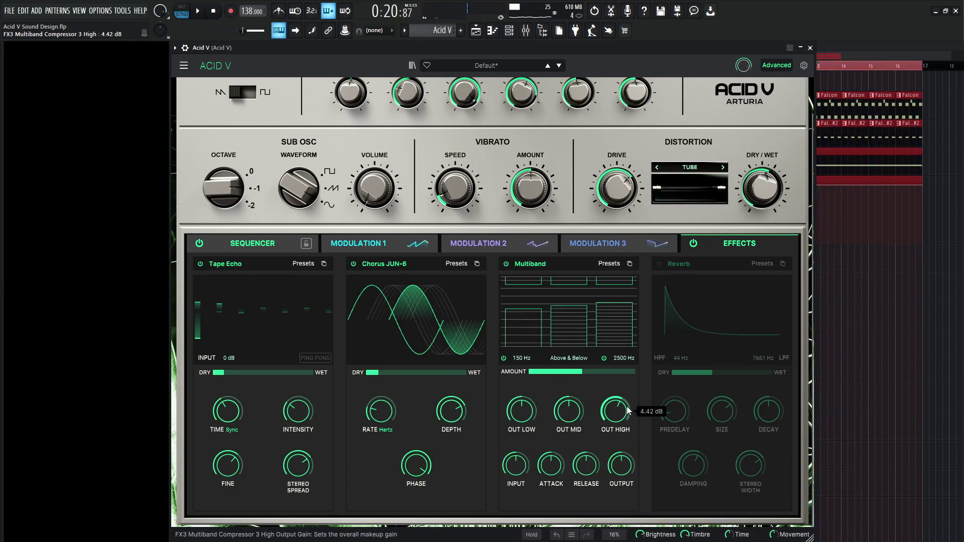
key(space)
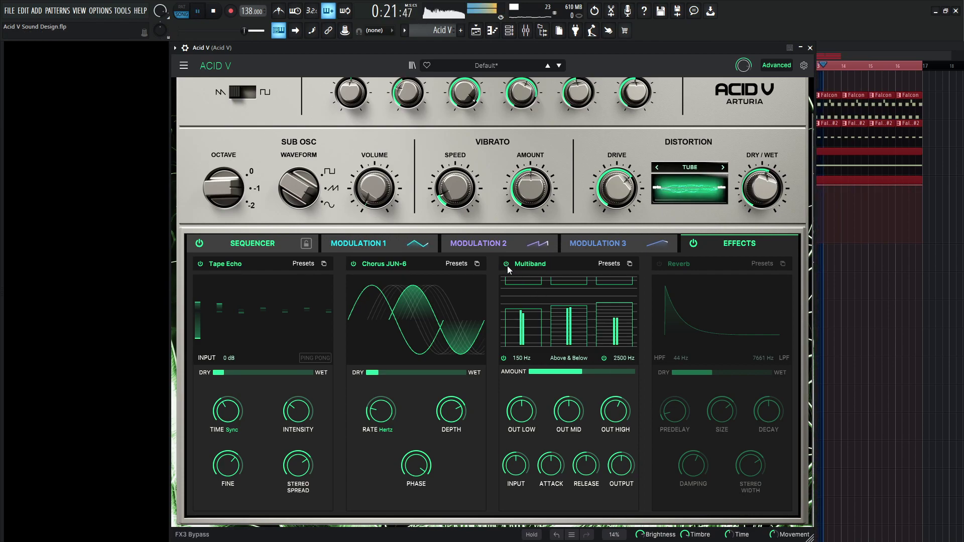
click(506, 265)
click(507, 265)
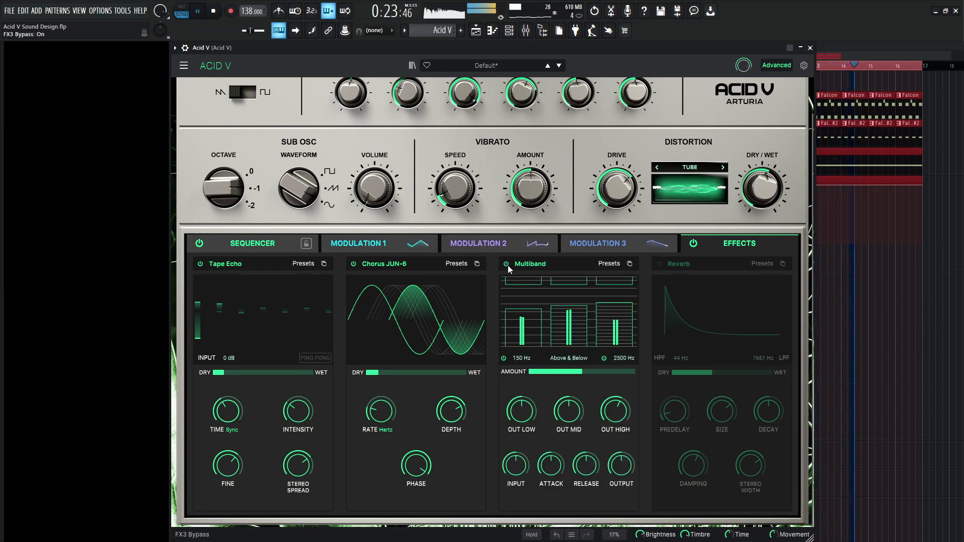
key(space)
Enable the Reverb in the fourth effect slot and lower its Dry/Wet to 0.8%.
click(683, 267)
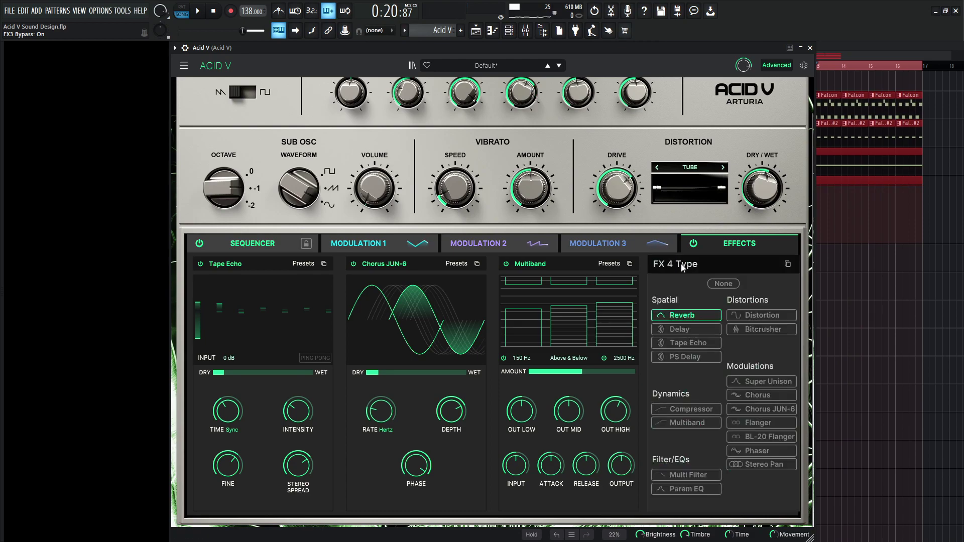
click(586, 265)
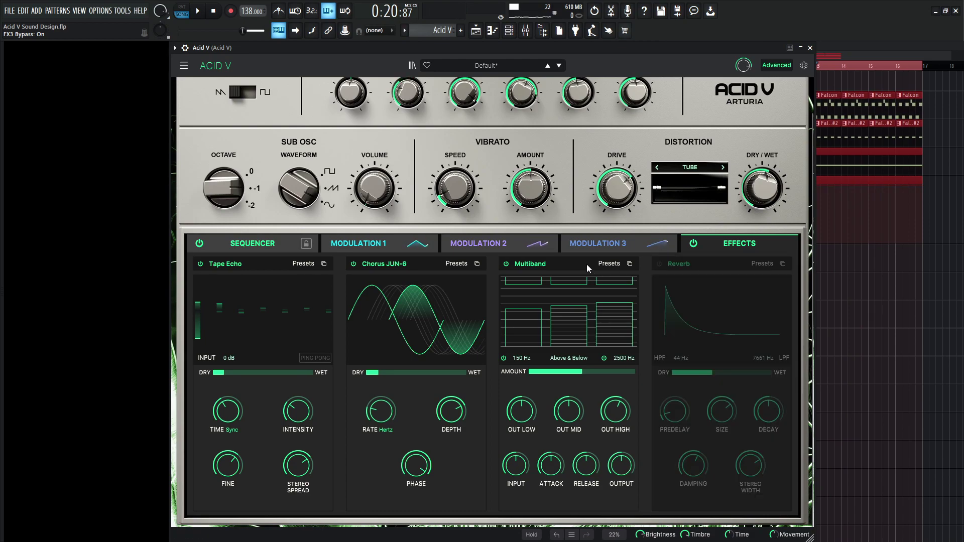
click(660, 265)
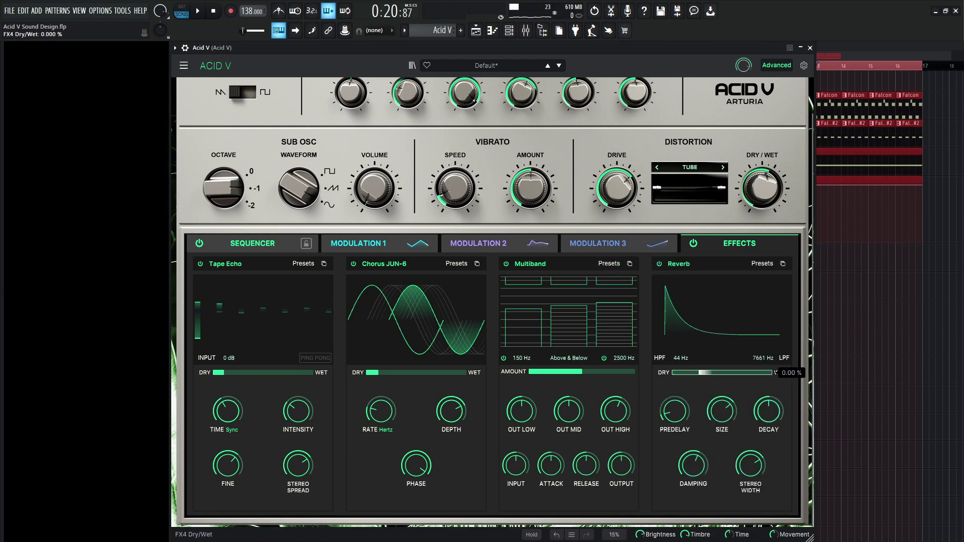
Reshape Modulation 3 to stay at zero until the midpoint and jump straight to the peak, and play the loop with the Reverb shown.
click(610, 244)
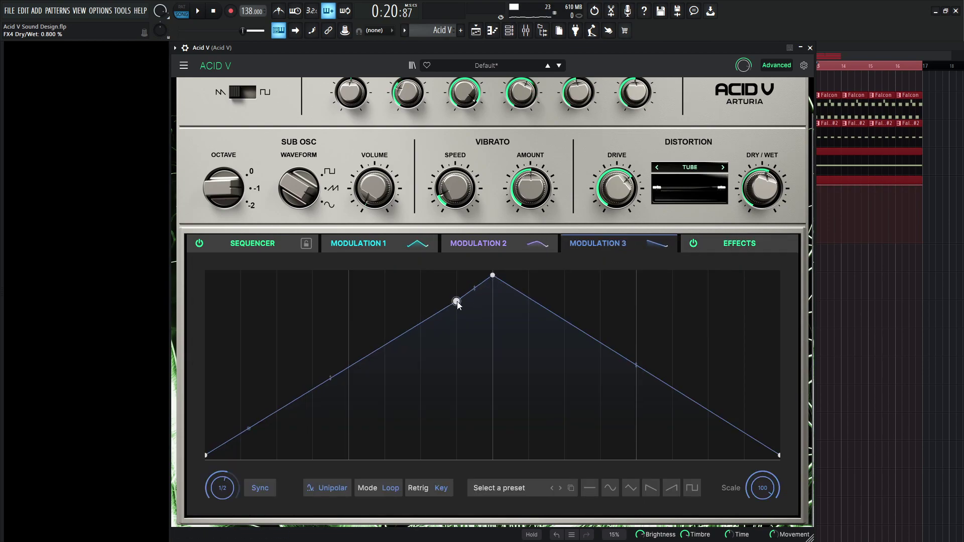
drag(457, 302, 501, 455)
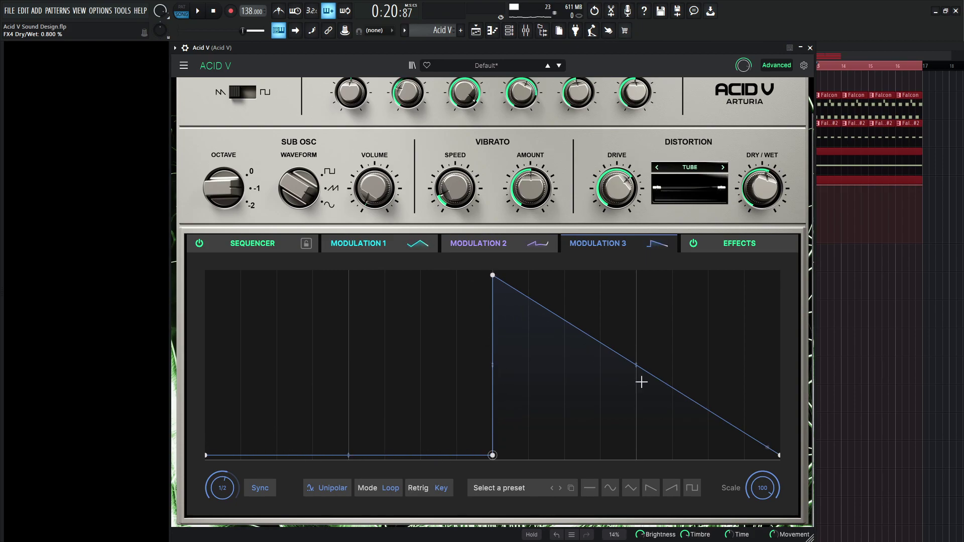
click(725, 239)
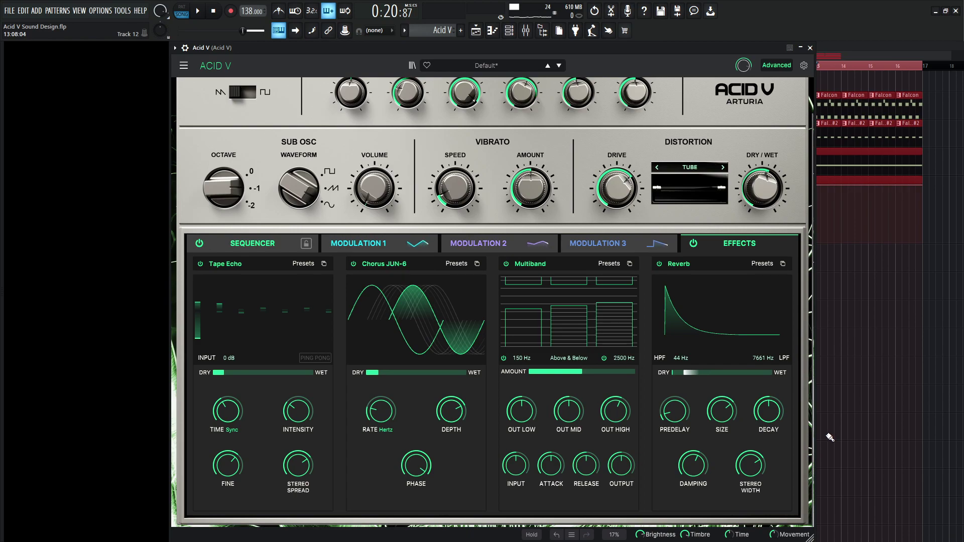
key(space)
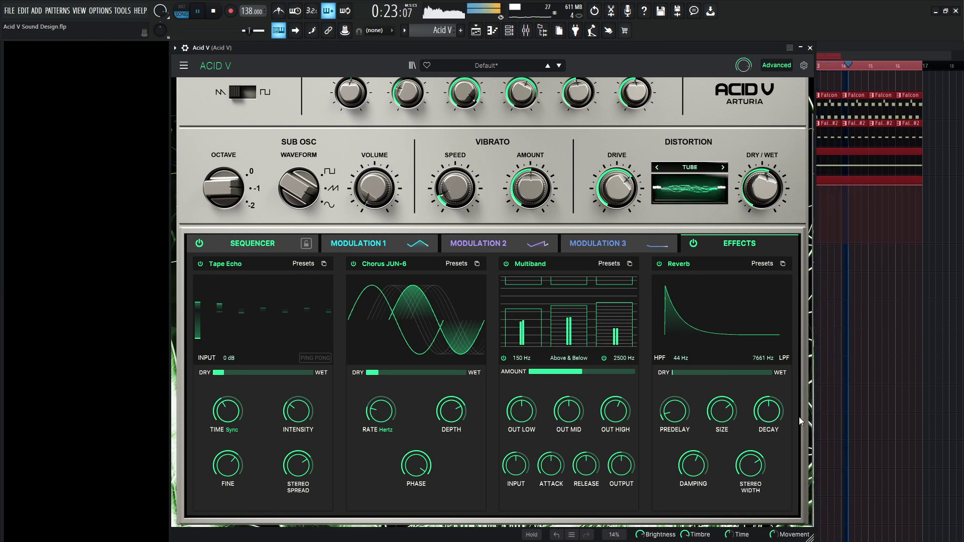
Set Modulation 3's rate to 1 while starting and stopping the loop to audition it.
click(597, 243)
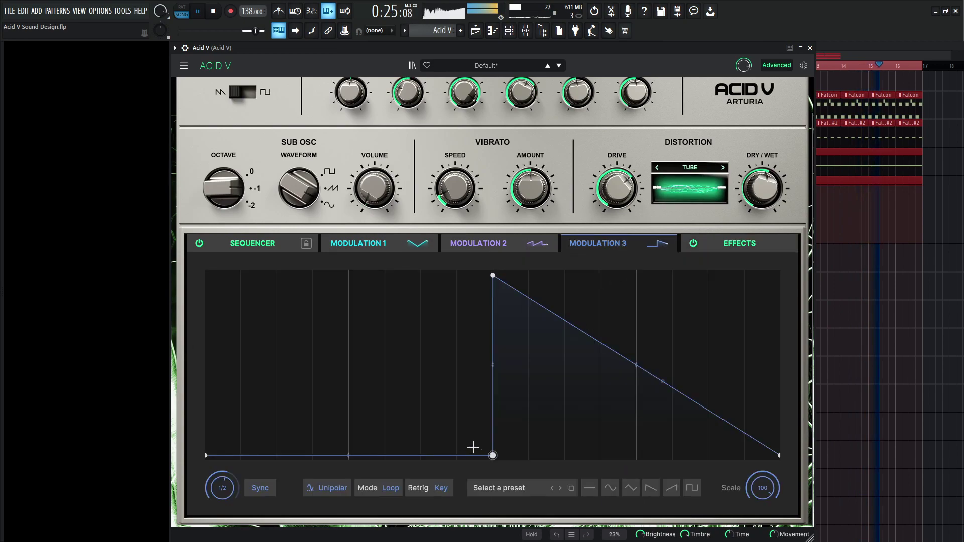
key(space)
key(space)
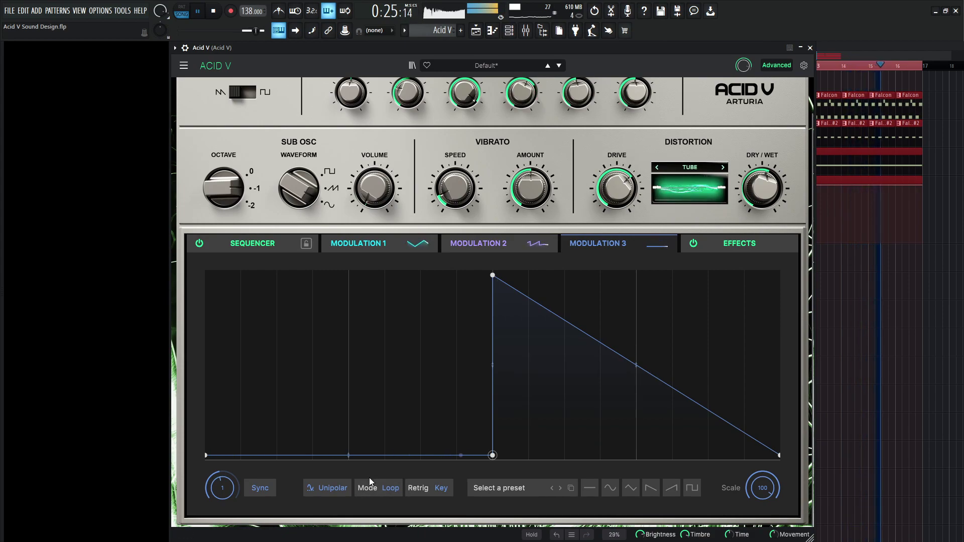
key(space)
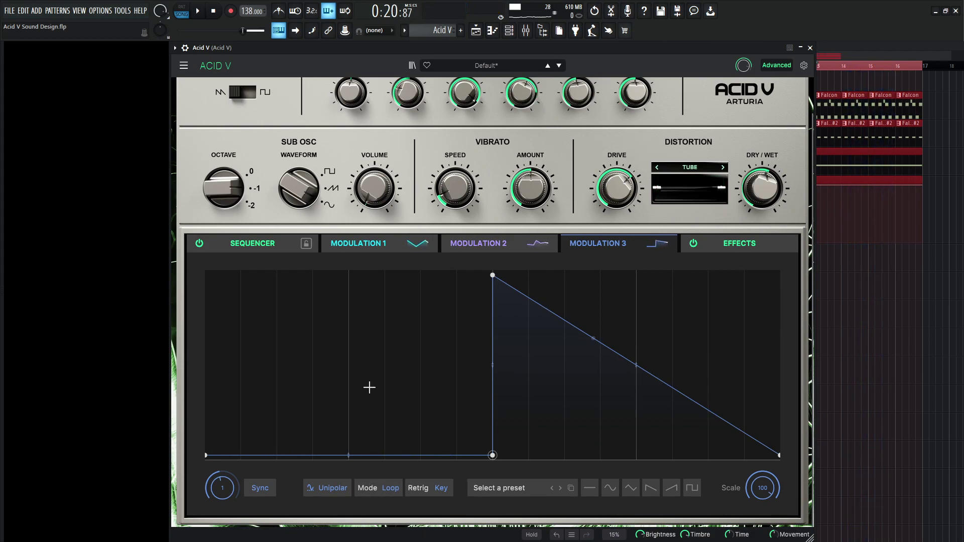
key(space)
Move Modulation 3's vertical rise to the quarter mark and bend its falling segment into a steep concave decay while auditioning the loop.
key(space)
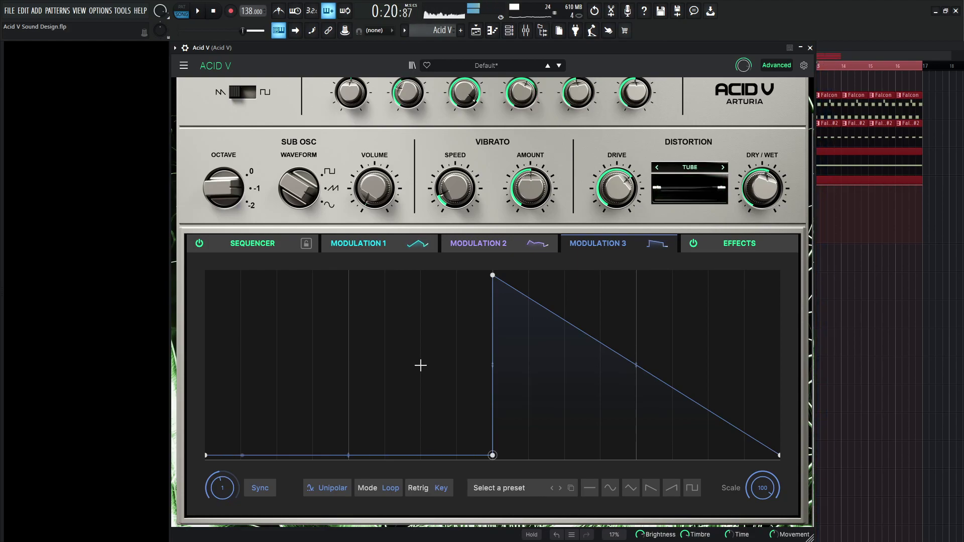
key(space)
key(space)
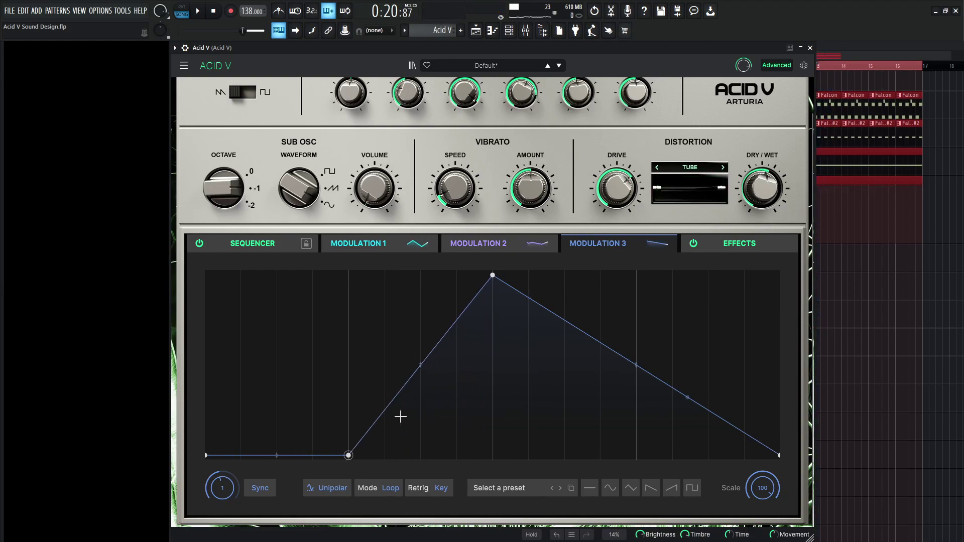
drag(495, 280, 350, 264)
key(space)
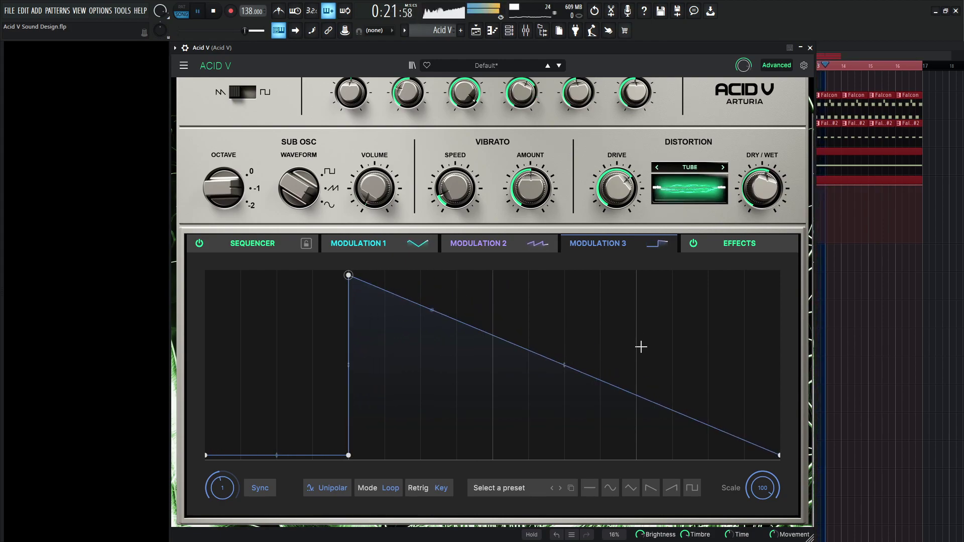
drag(564, 368, 564, 425)
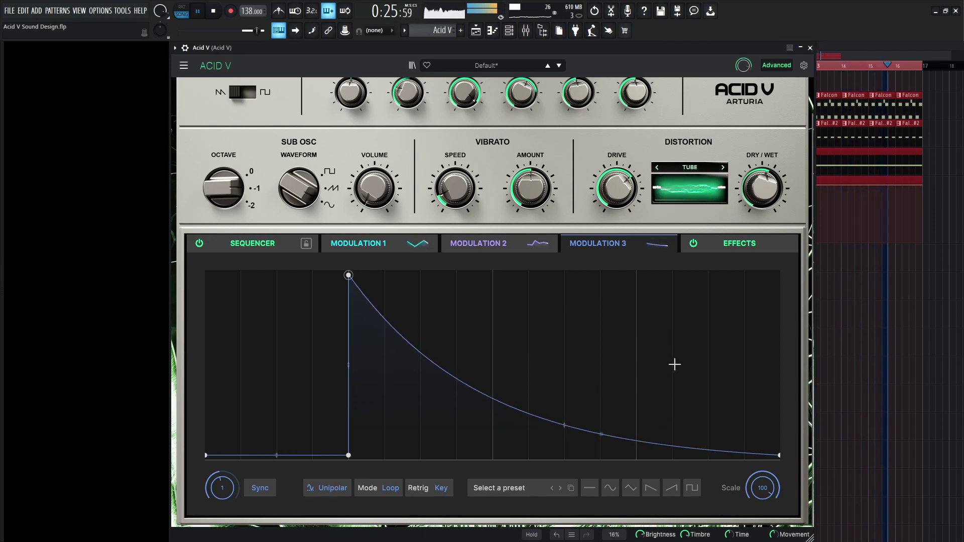
key(space)
Set the Reverb's Damping to 0.489, increase its Stereo Width, and audition the loop.
click(746, 247)
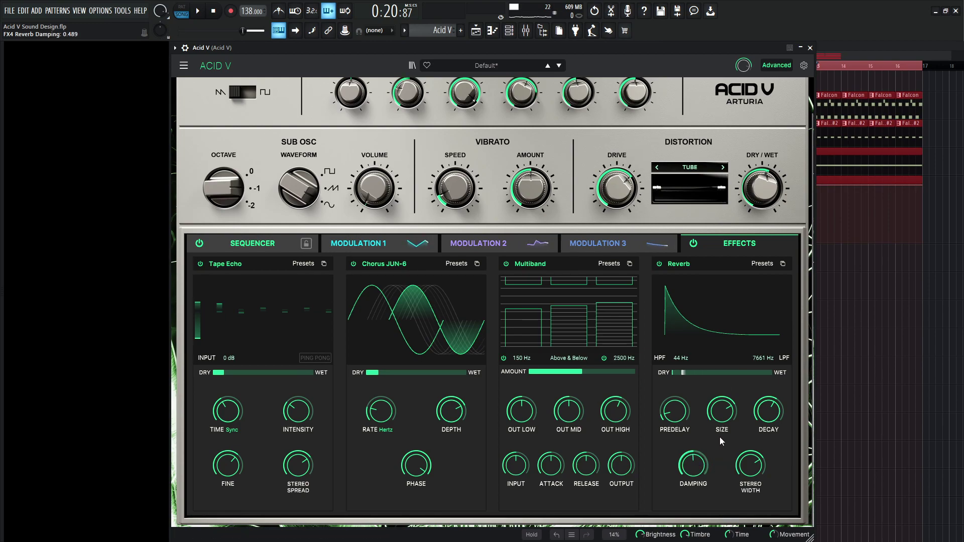
key(space)
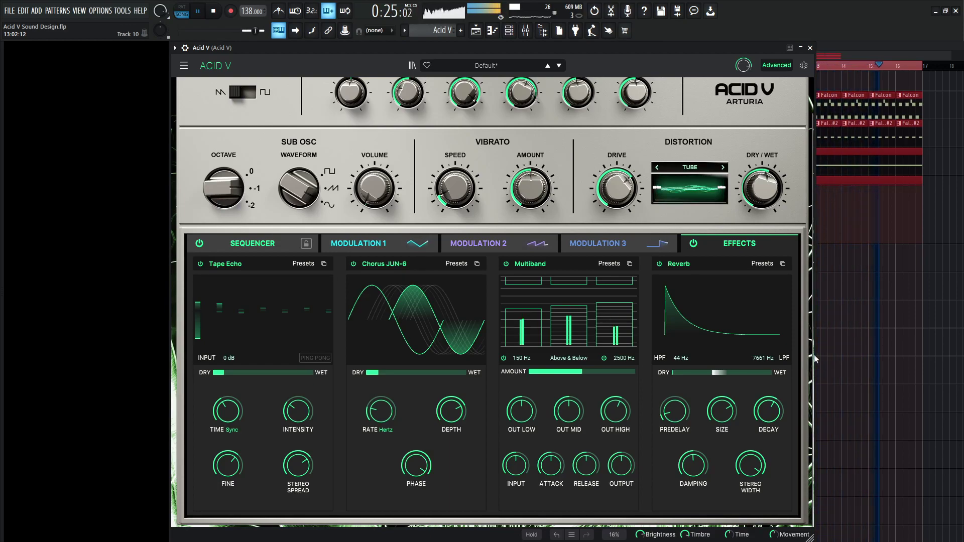
key(space)
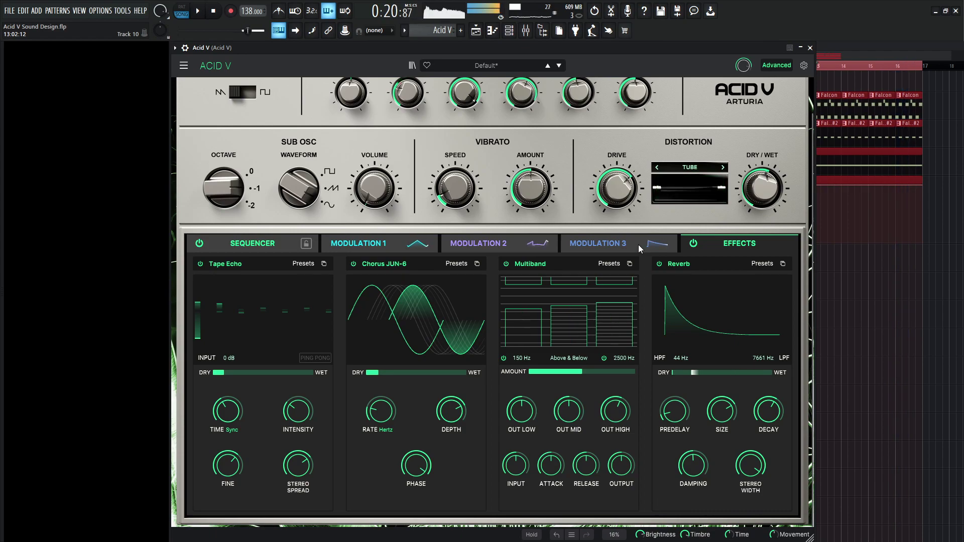
Flatten the bend of Modulation 3's falling segment into a gentler decay and audition it with the effects shown.
click(637, 245)
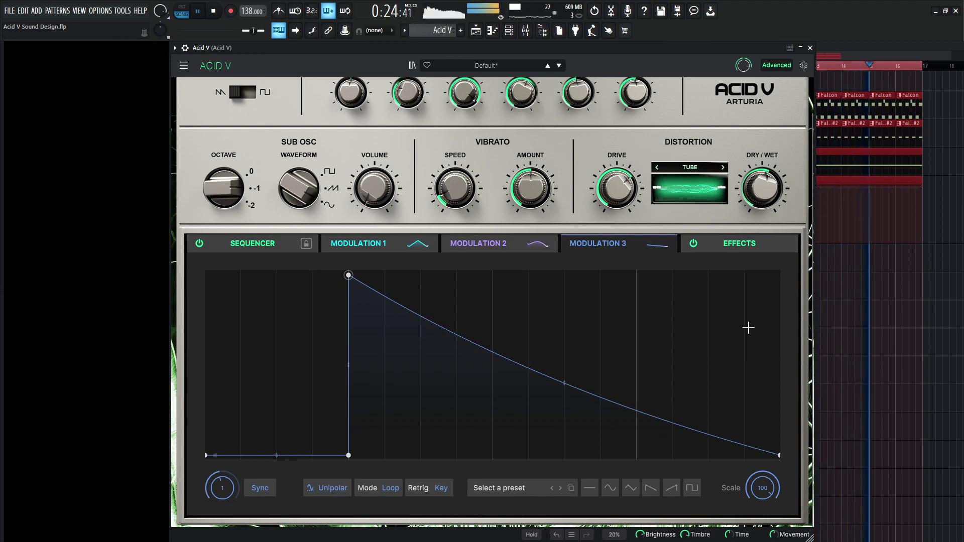
key(space)
click(739, 243)
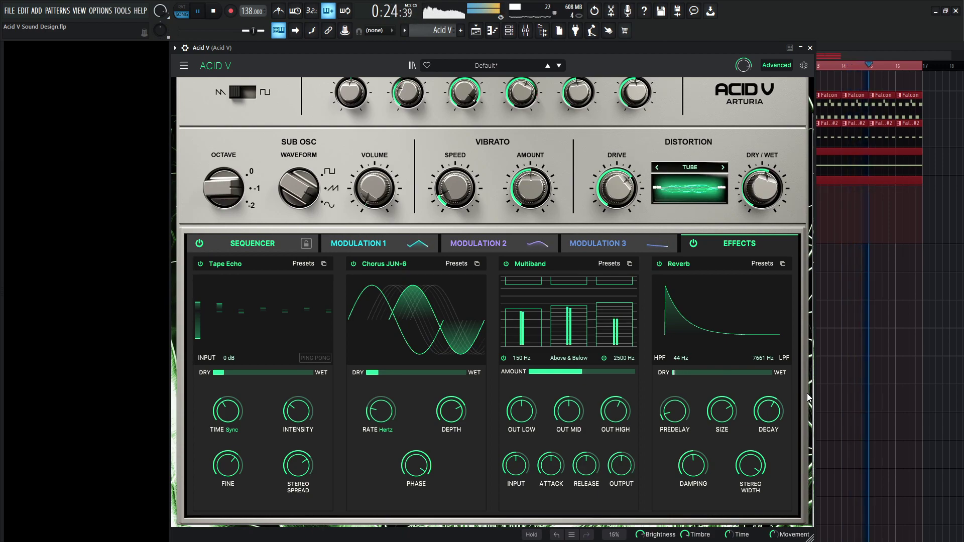
key(space)
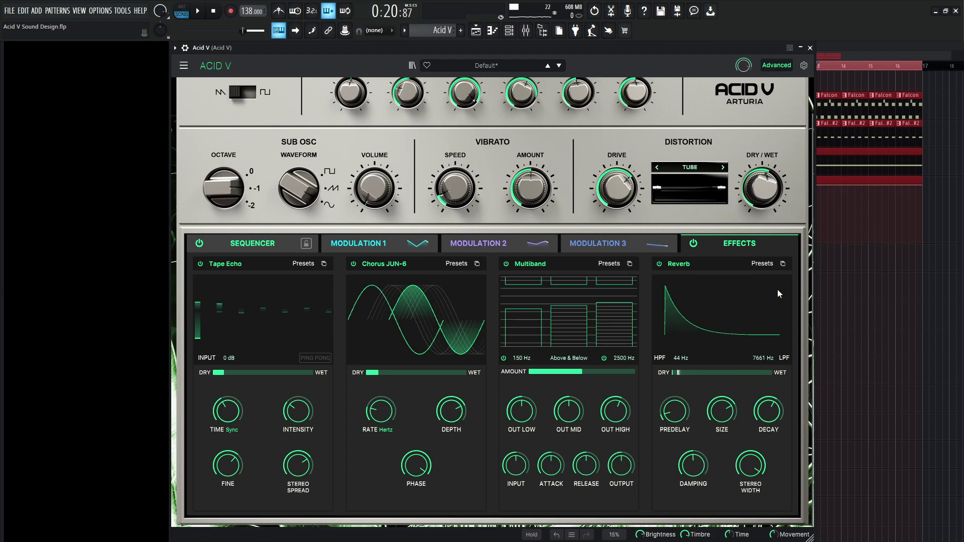
Enable the VVerb mixer track's effects and fine-tune the Acid V send level to it during playback.
key(F9)
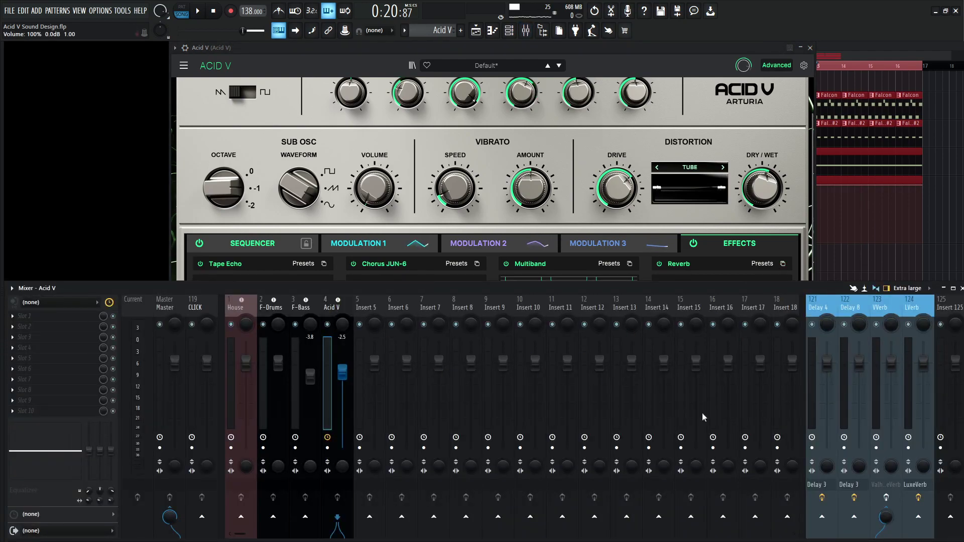
key(space)
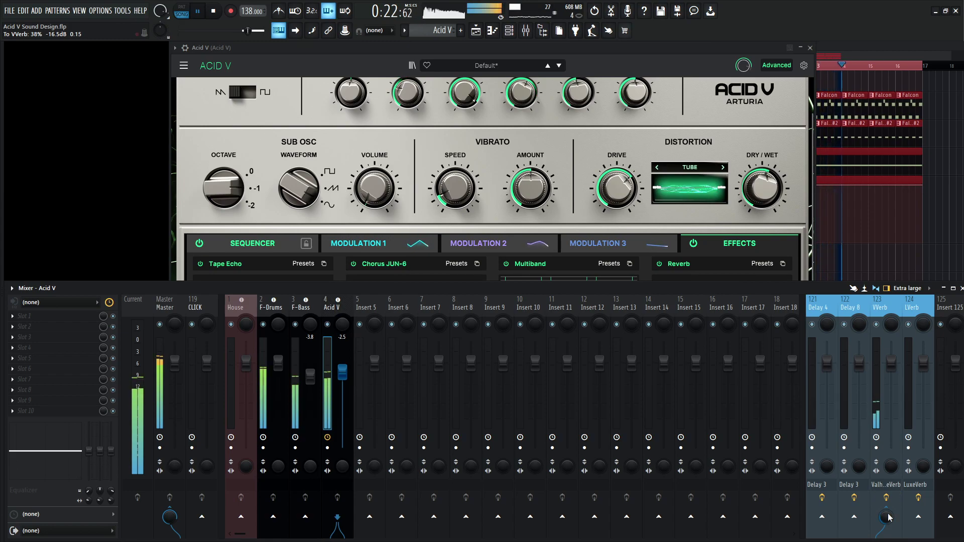
drag(888, 520, 889, 517)
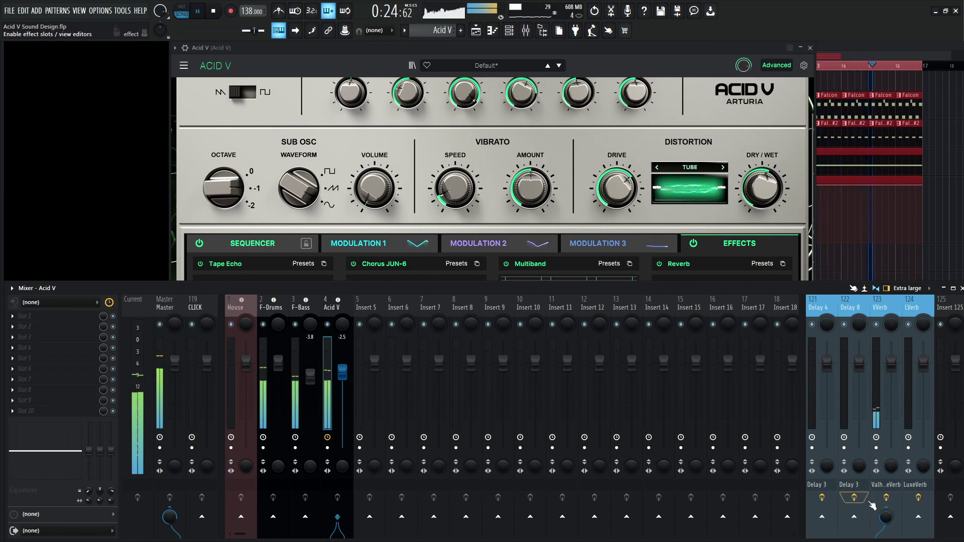
key(F9)
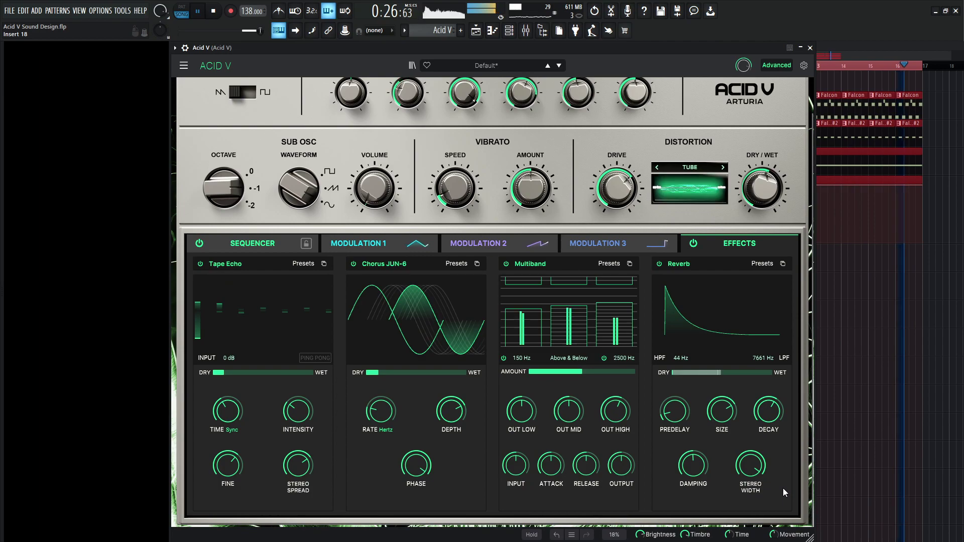
key(space)
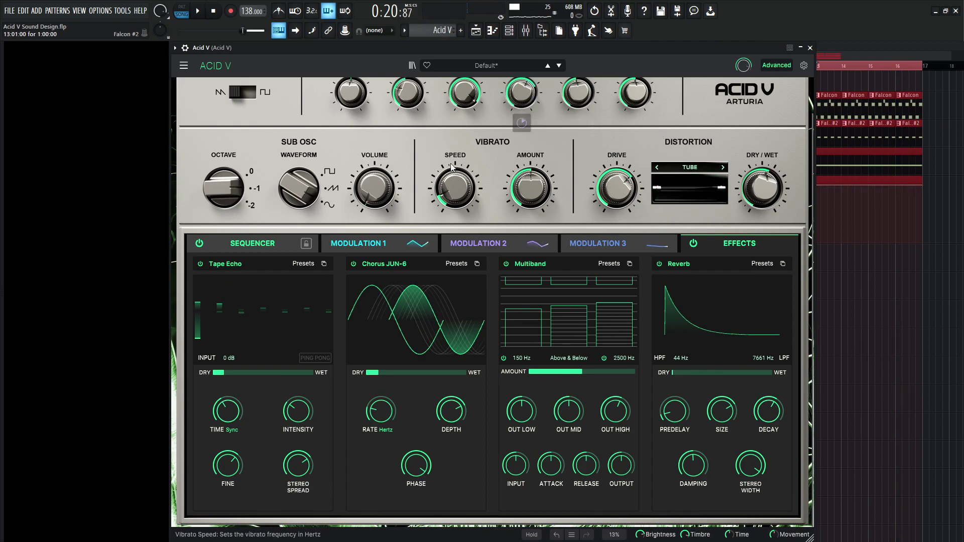
Clear the time selection over bars 13 to 16 in the Playlist so playback starts from bar 1.
scroll(420, 140, up, 1)
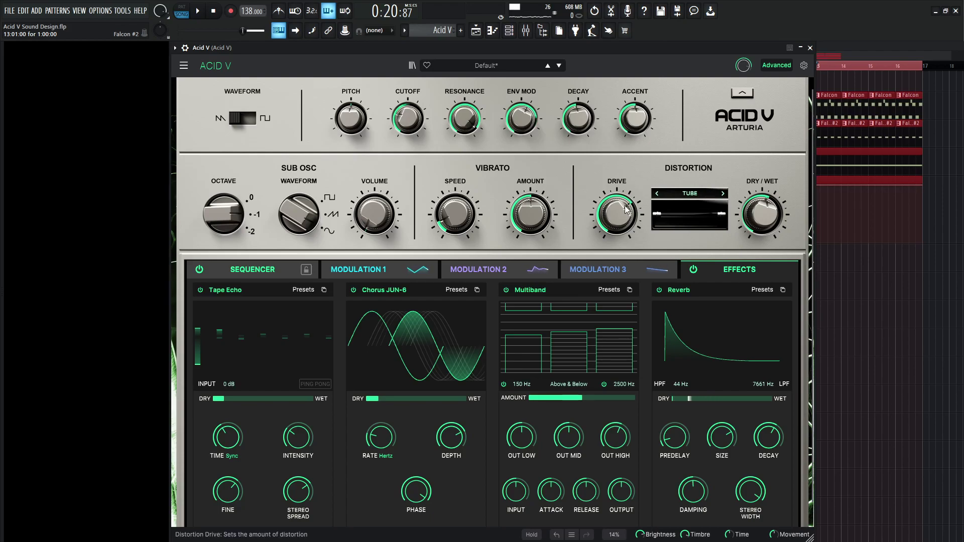
click(874, 56)
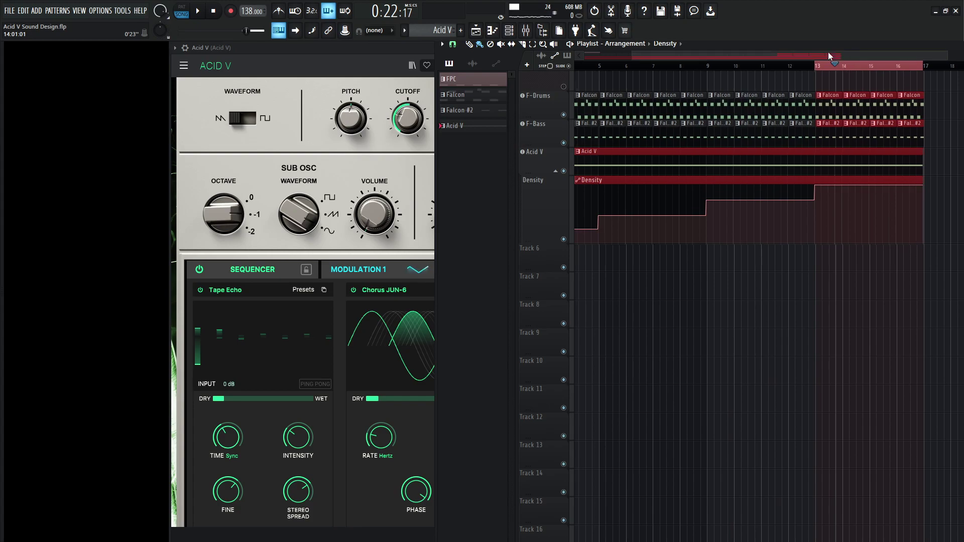
drag(827, 54, 661, 74)
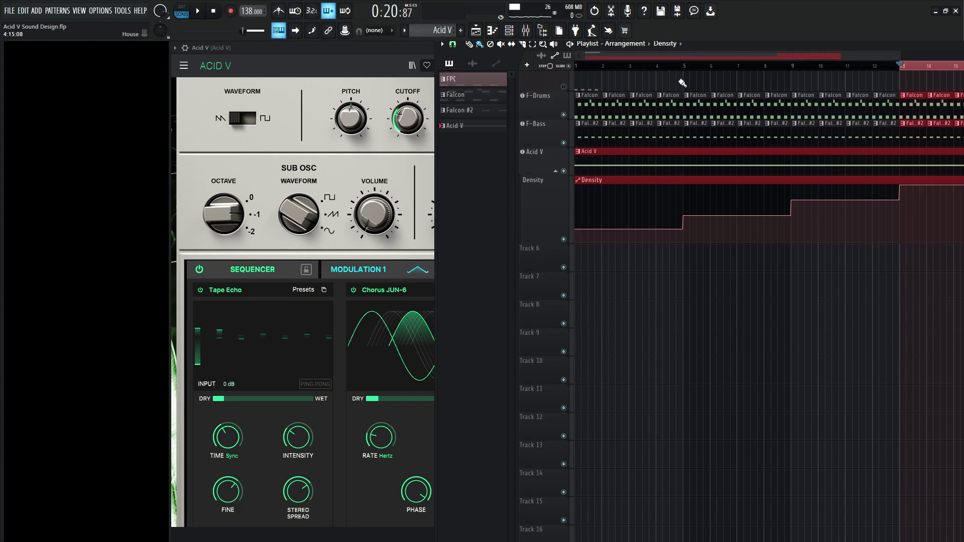
click(643, 66)
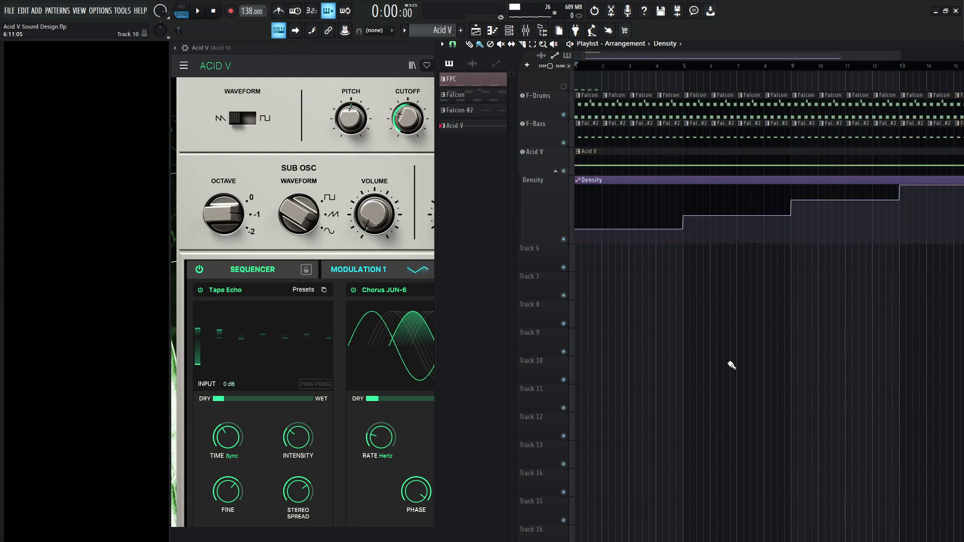
Play the arrangement from the start and watch Acid V's sequencer steps and Density control.
key(space)
click(366, 67)
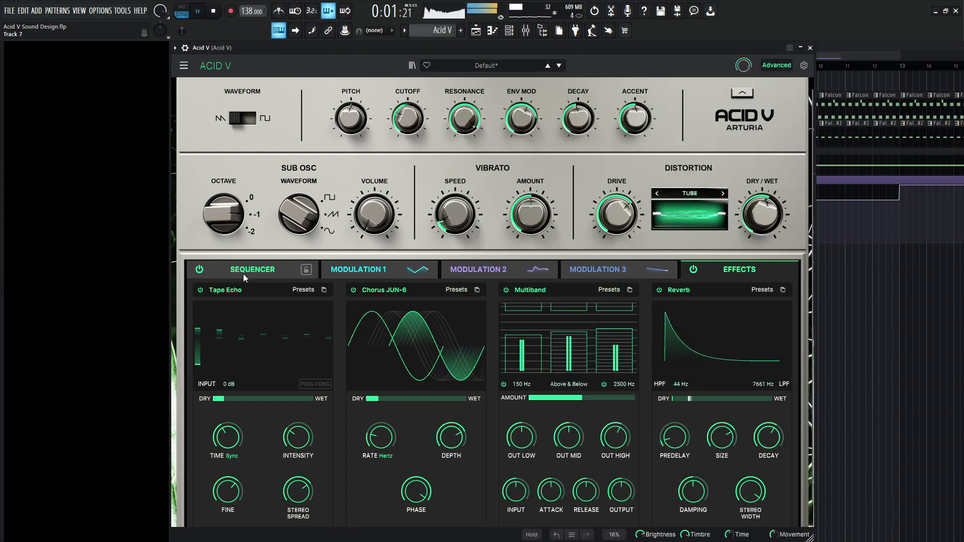
scroll(406, 299, down, 1)
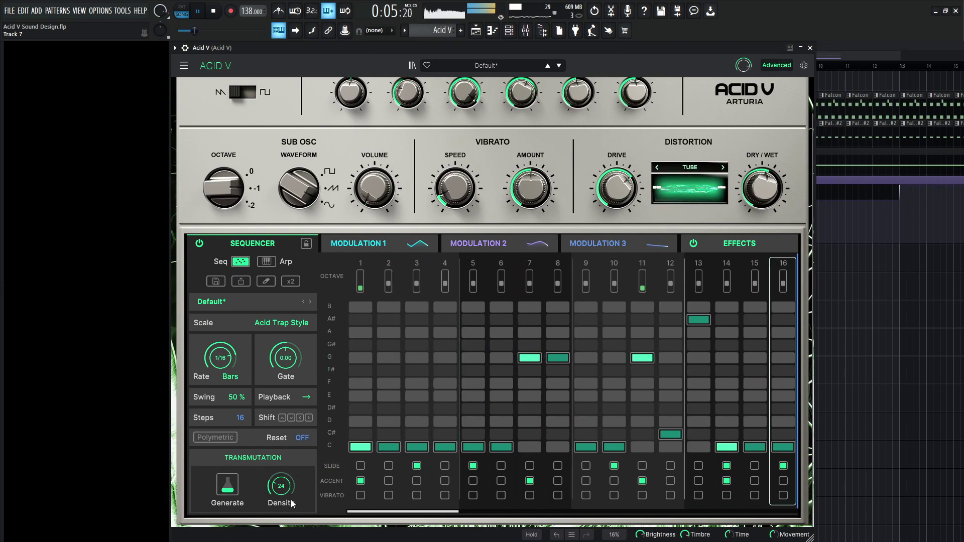
Move the Acid V window aside to uncover the Density automation in the Playlist while the arrangement plays.
drag(291, 500, 291, 480)
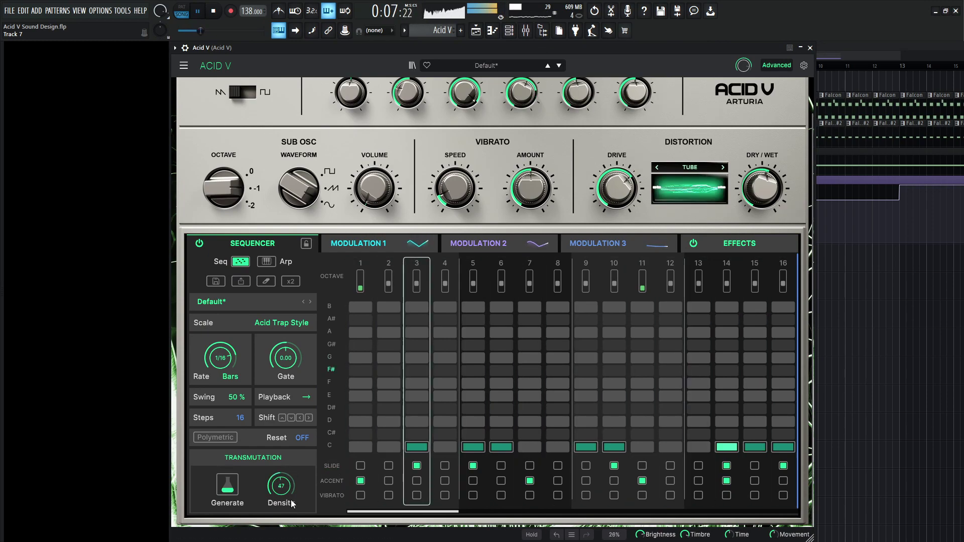
click(866, 87)
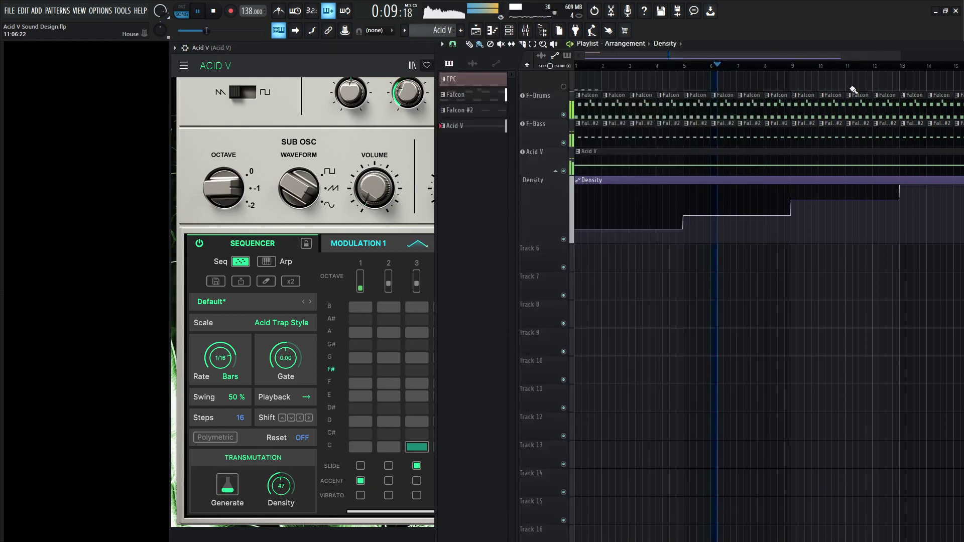
scroll(811, 210, down, 3)
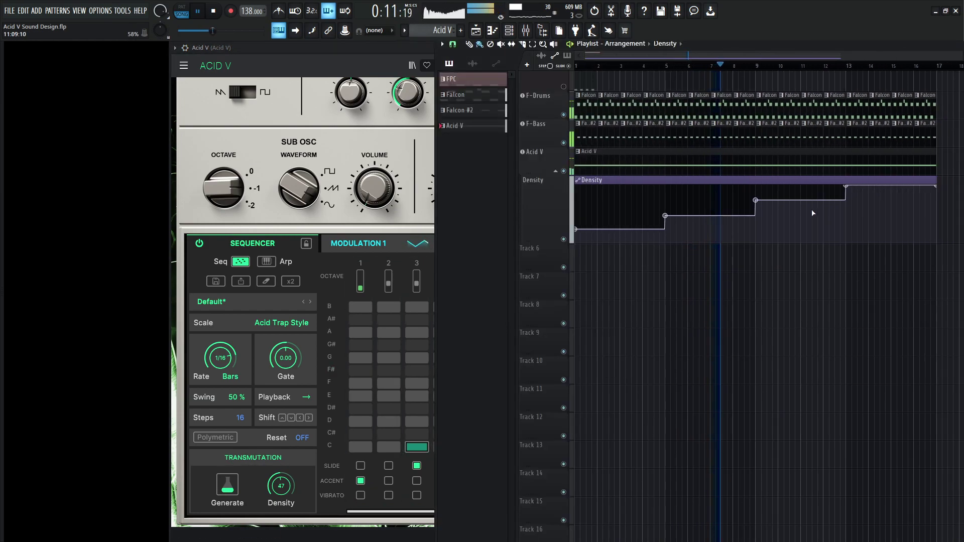
click(386, 52)
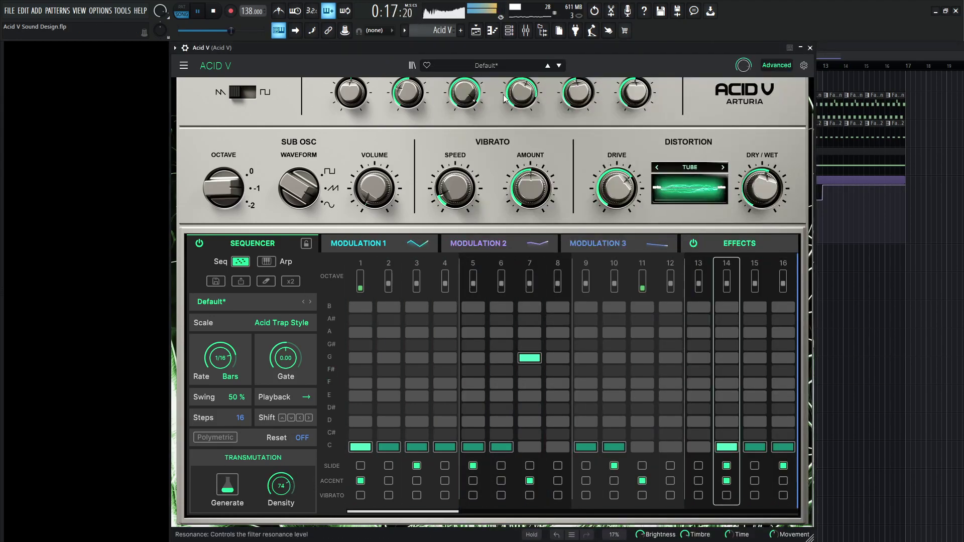
drag(532, 44, 352, 36)
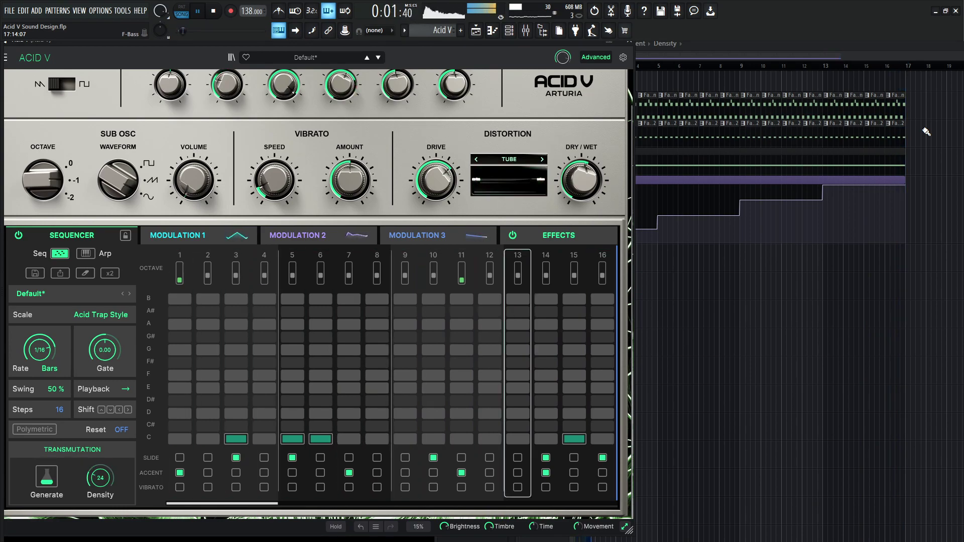
click(799, 46)
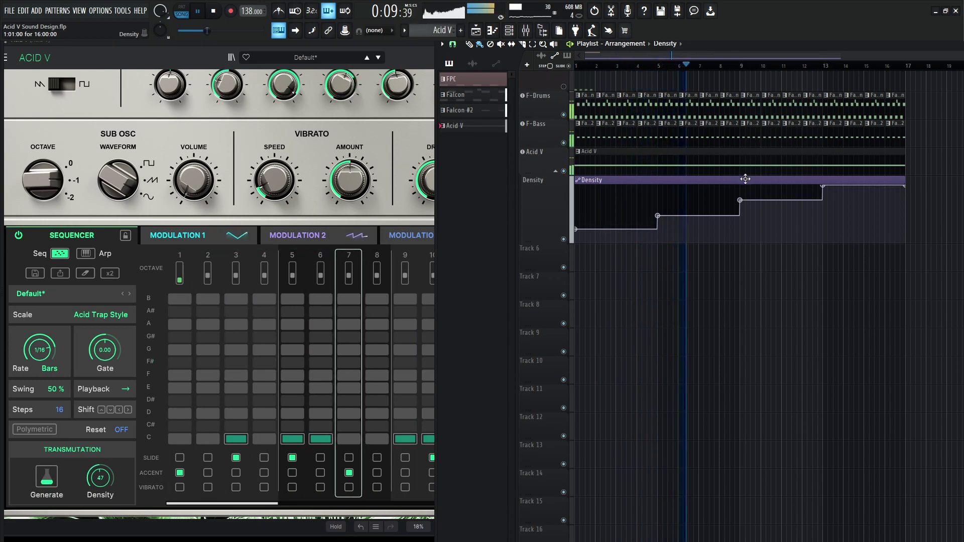
Raise the Density automation level at bar 5 and audition the arrangement from the start.
key(space)
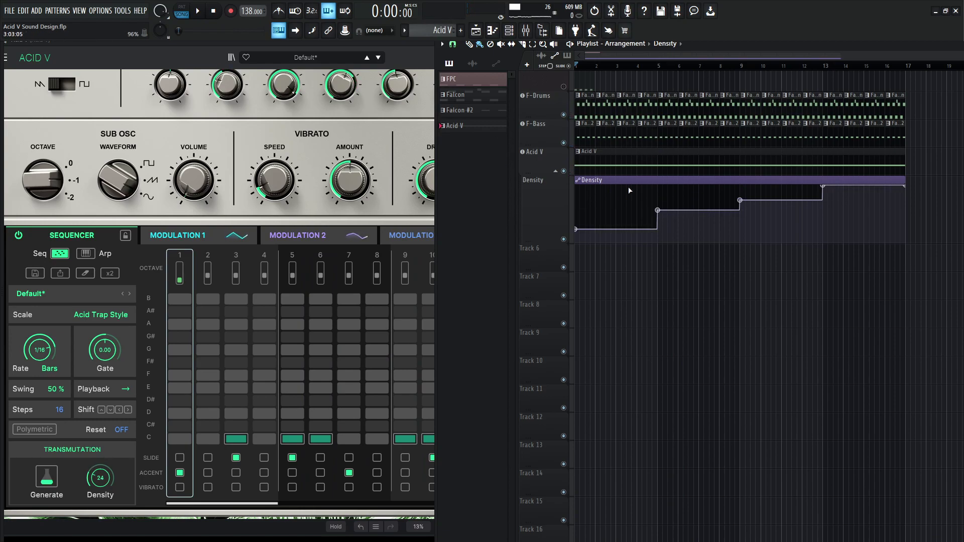
key(space)
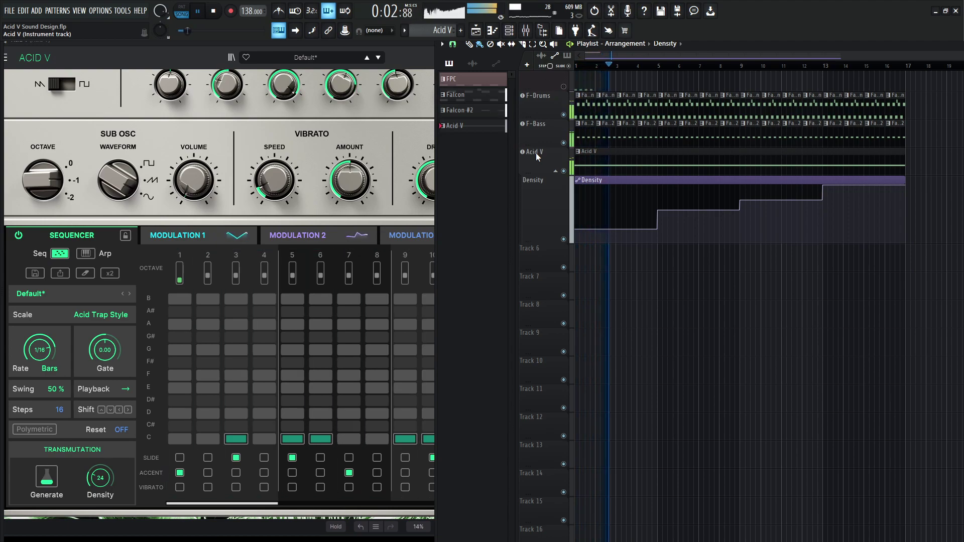
key(space)
click(597, 66)
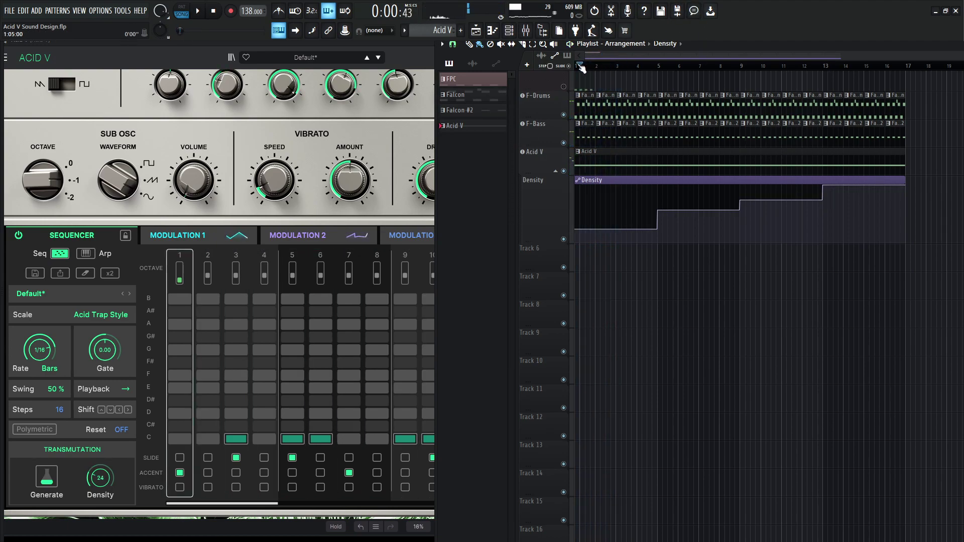
key(space)
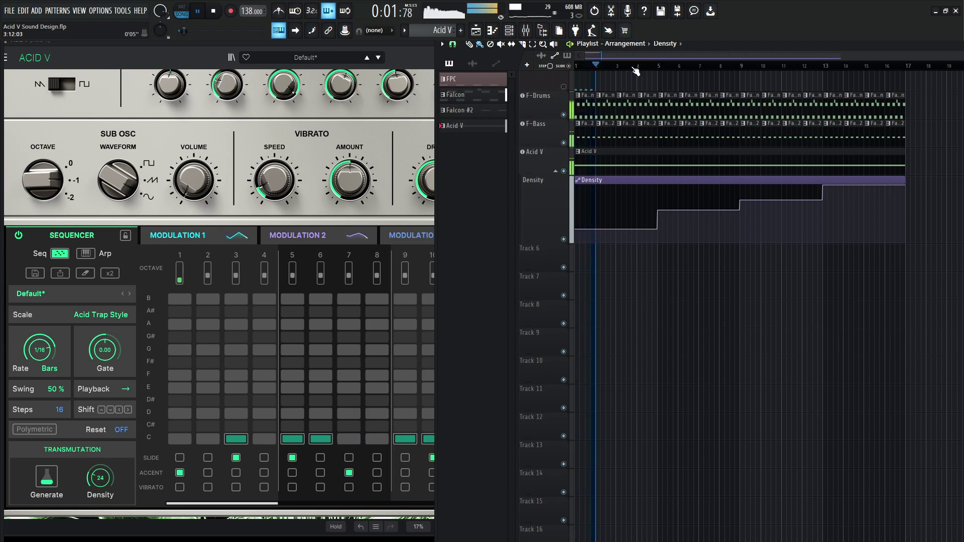
Compare the acid line before and after bar 5 by playing from around bar 6 and bar 2.
click(676, 67)
key(space)
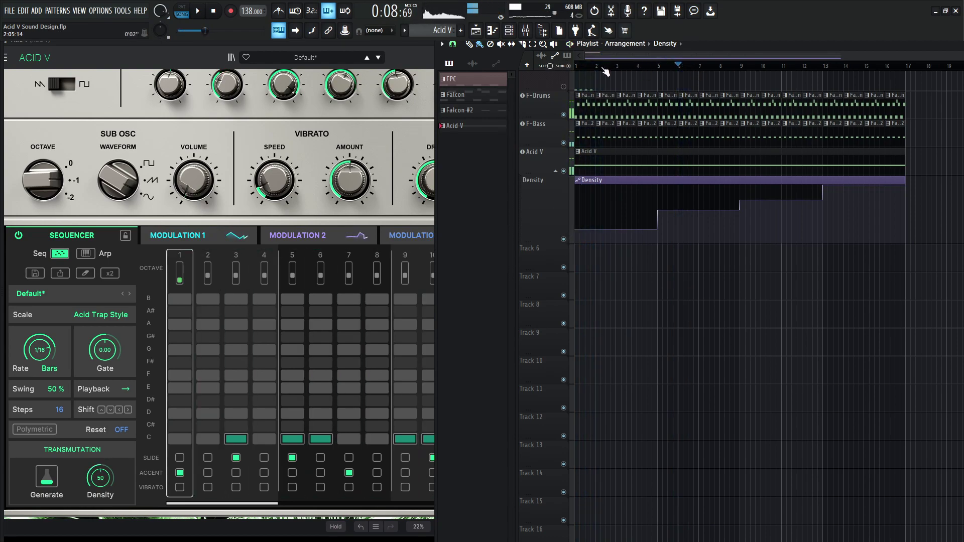
click(603, 68)
key(space)
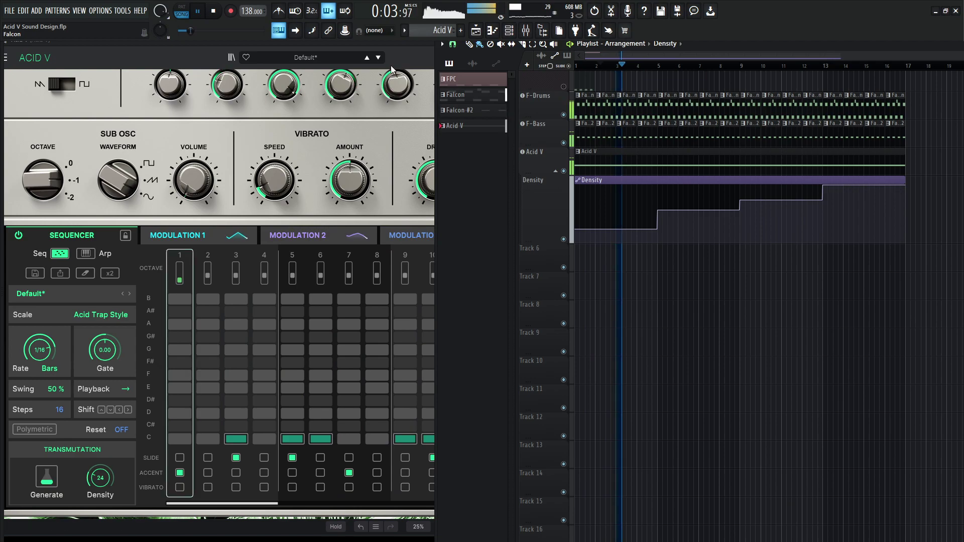
Lower the opening Density automation level to about 13 and jump the playback position to near bar 16.
key(space)
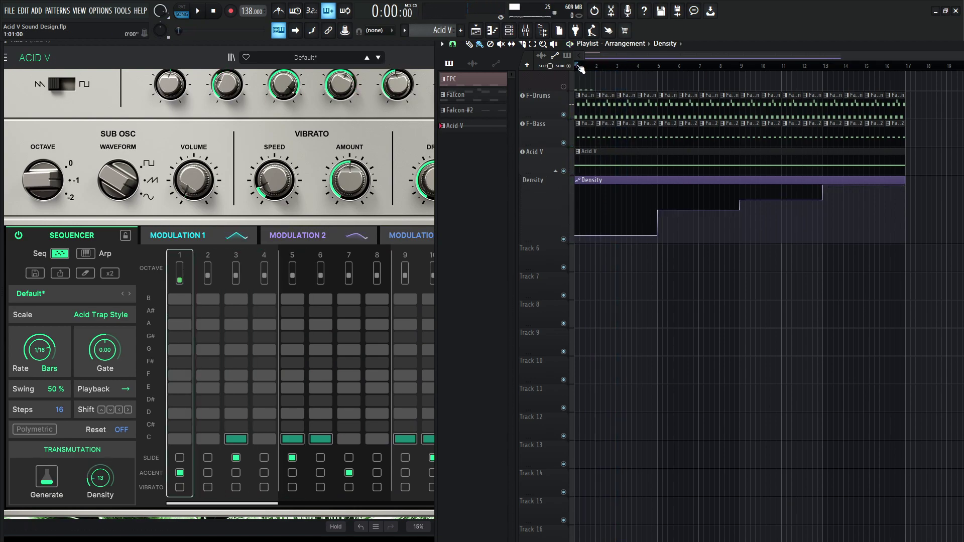
key(space)
click(889, 68)
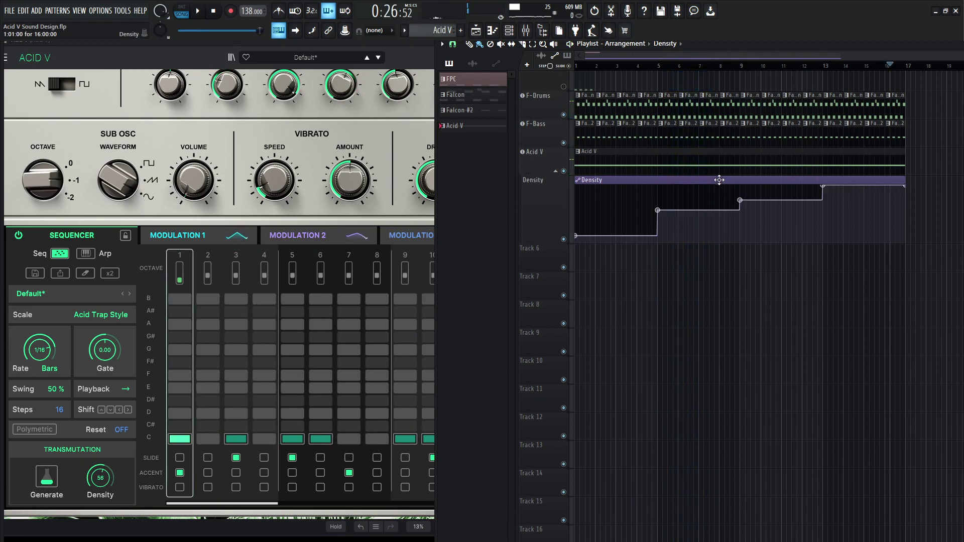
Shorten the Acid V pattern's F#4 note to four bars and repeat the clip at bars 5, 9 and 13.
double_click(718, 166)
scroll(354, 185, down, 3)
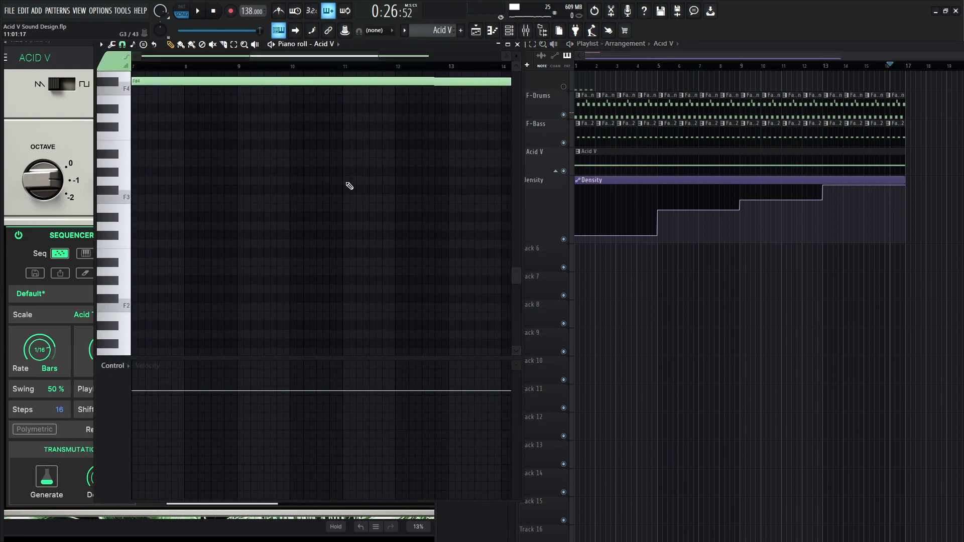
scroll(436, 185, up, 3)
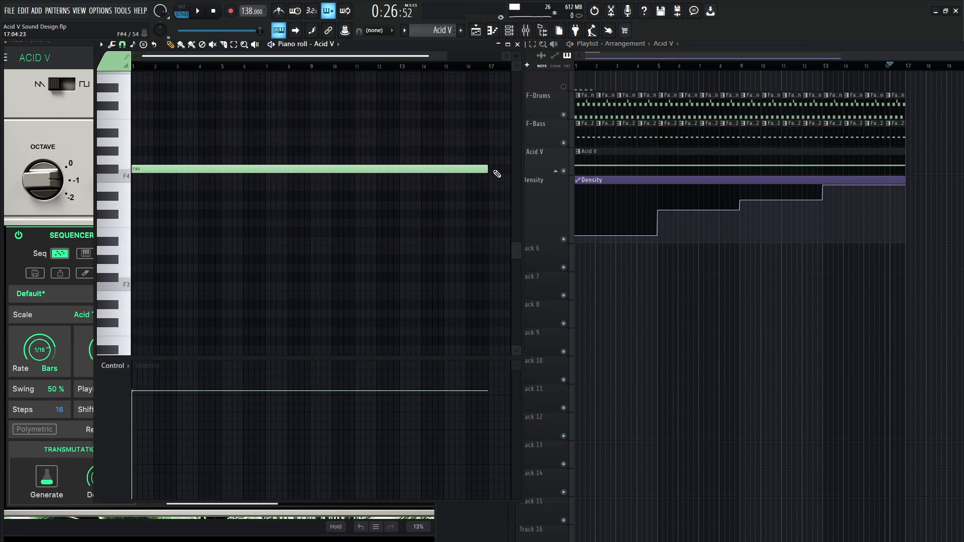
mouse_move(448, 168)
mouse_down()
mouse_move(177, 161)
mouse_move(221, 155)
mouse_up()
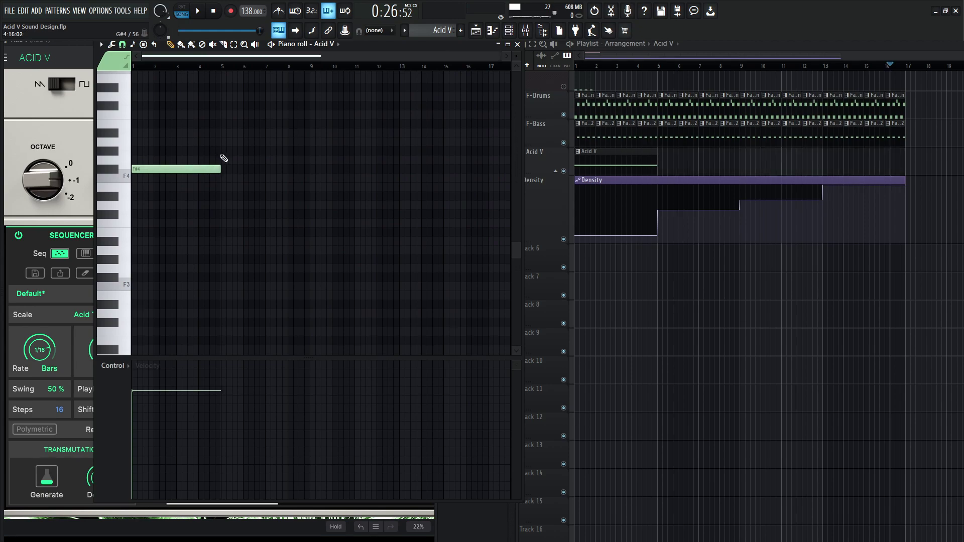
click(518, 45)
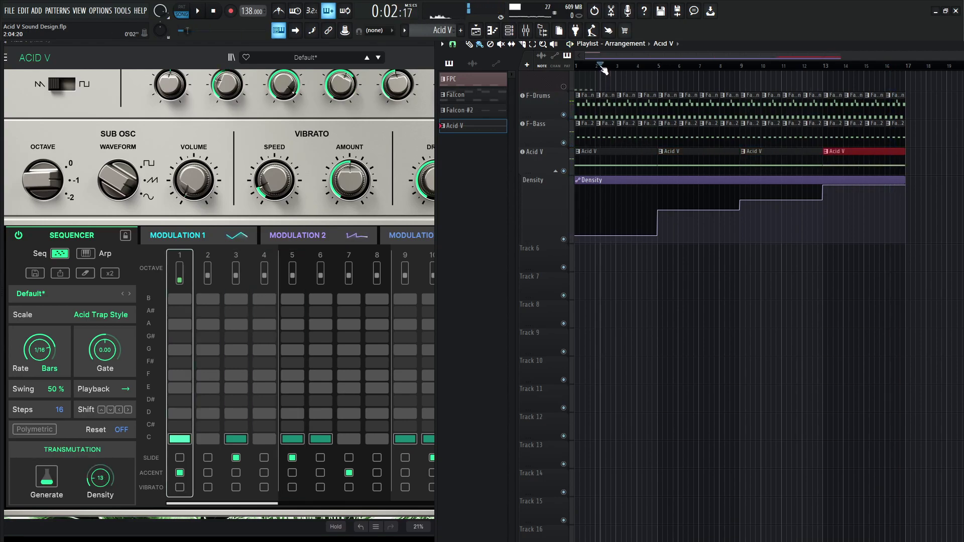
Set the Density automation to about 17% from bar 1 and 42% from bar 5, auditioning the changes.
key(space)
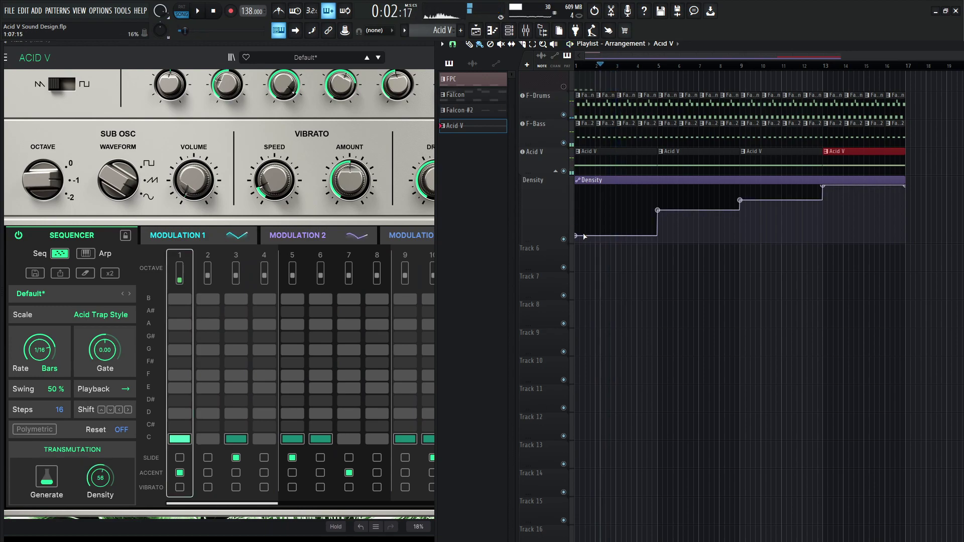
key(space)
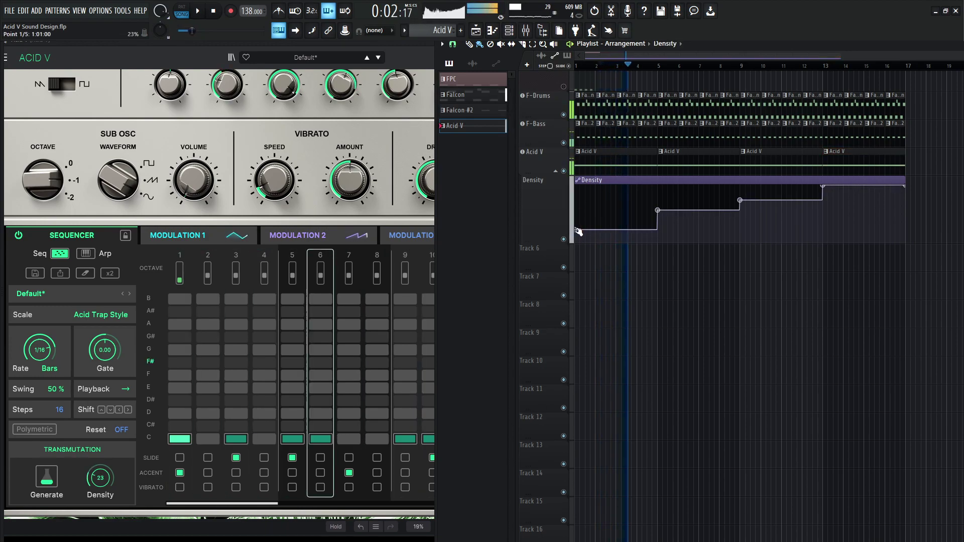
key(space)
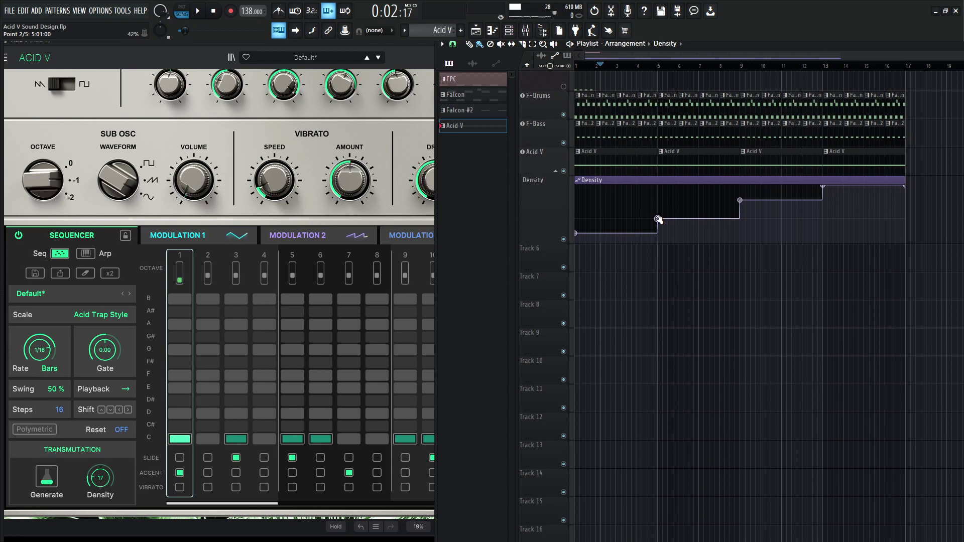
key(space)
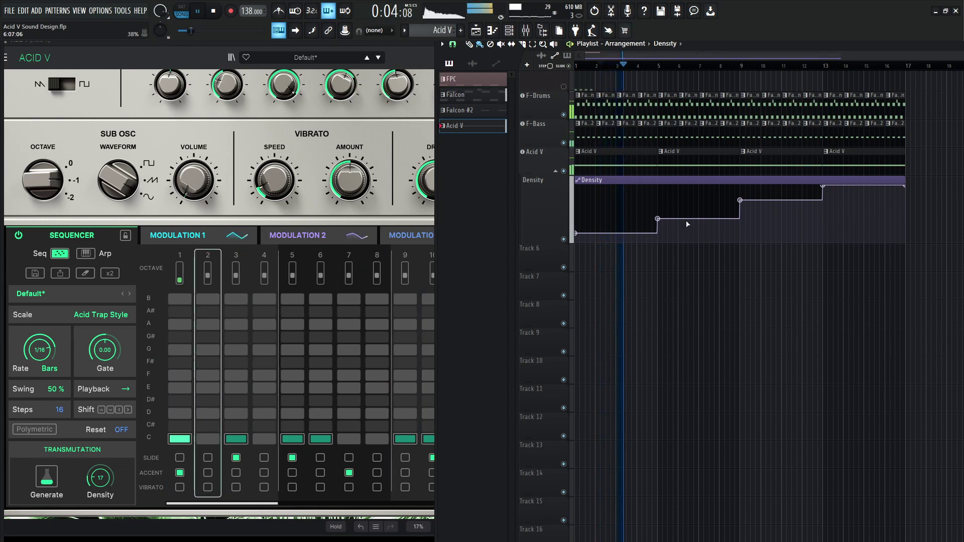
Shift the Playlist aside to reveal all of Acid V and play the arrangement through from the start.
click(214, 11)
click(214, 11)
key(space)
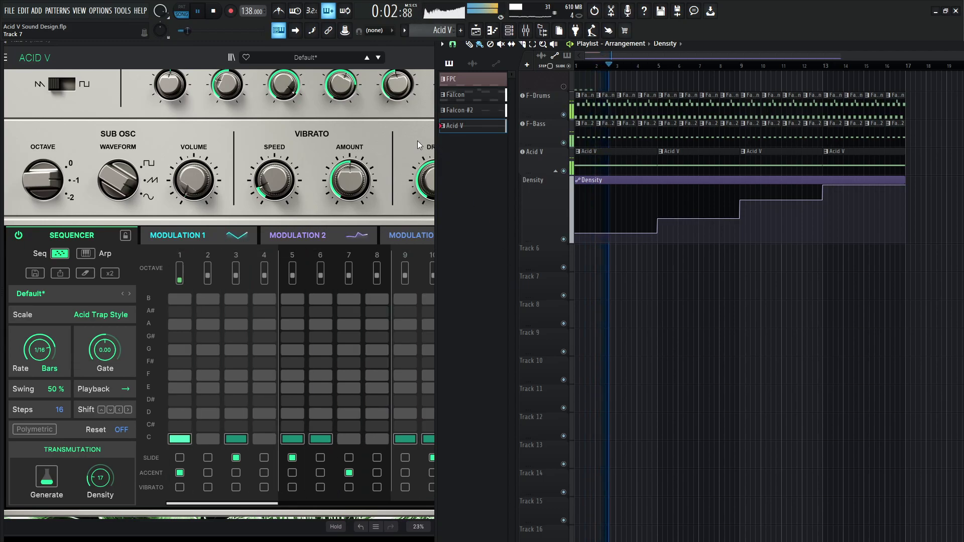
drag(437, 153, 619, 150)
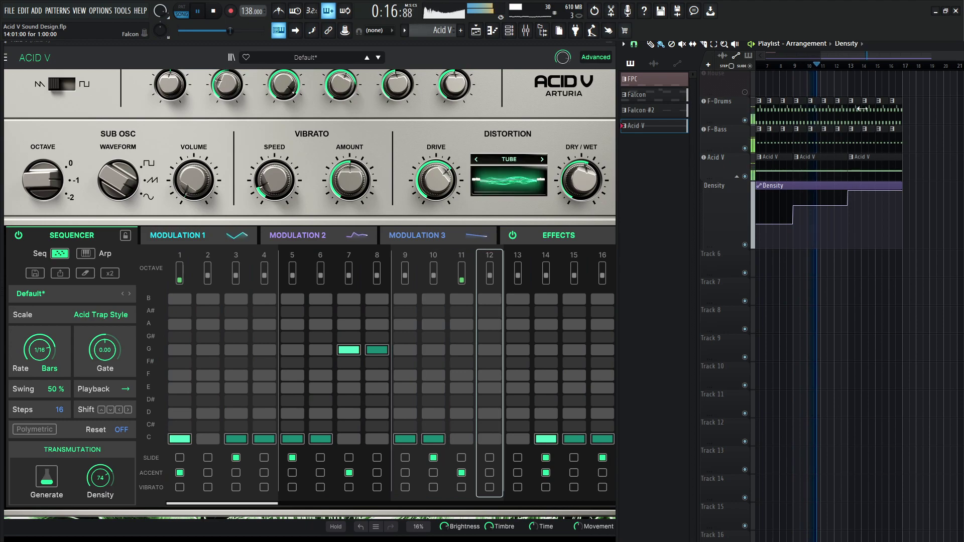
scroll(890, 144, up, 2)
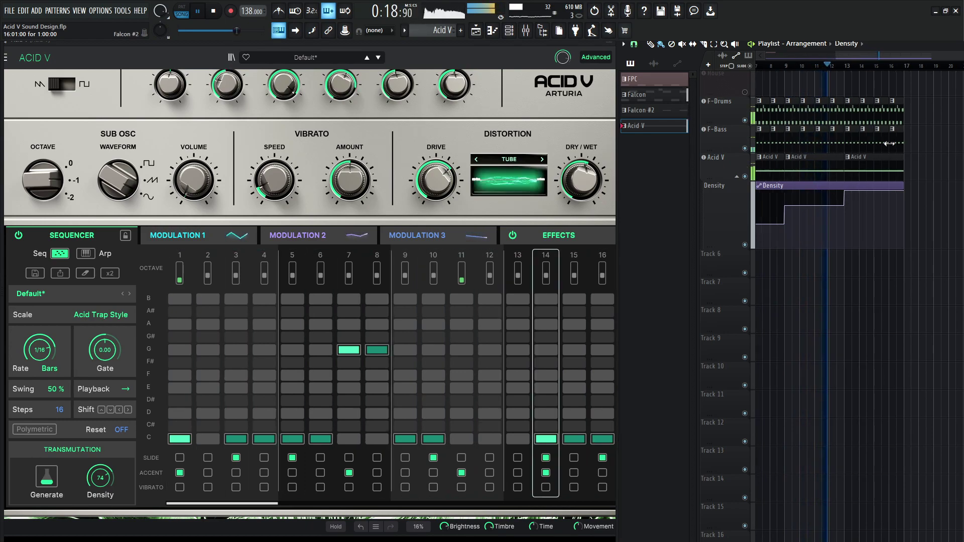
scroll(889, 143, up, 1)
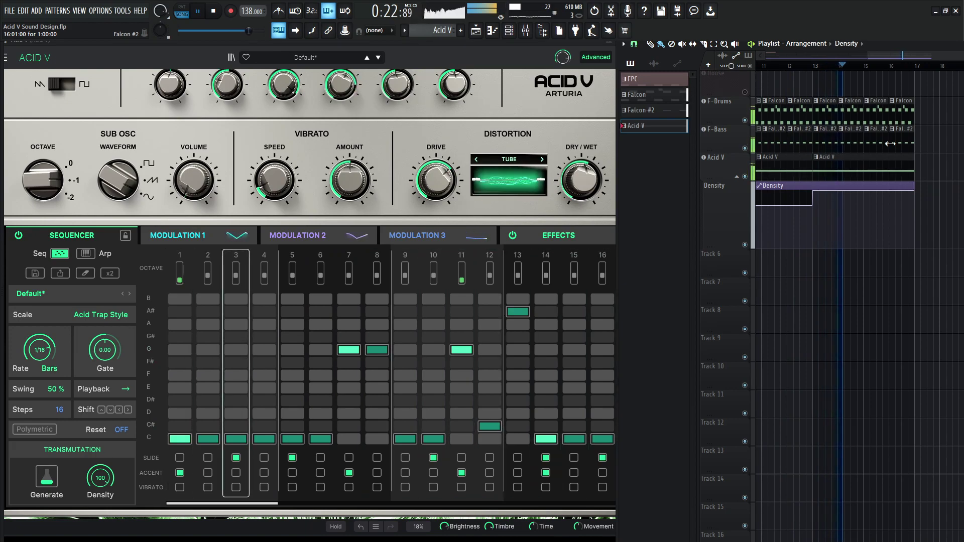
scroll(889, 148, down, 3)
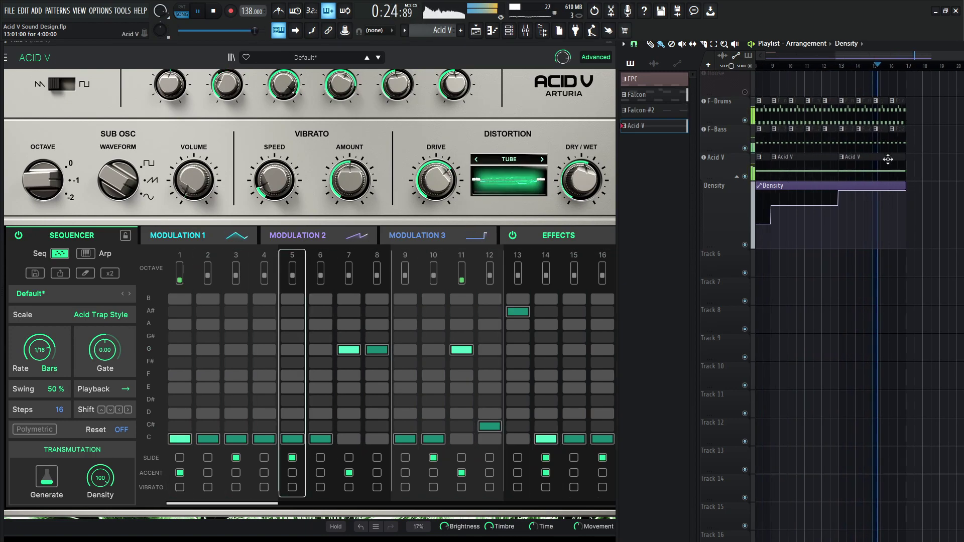
key(space)
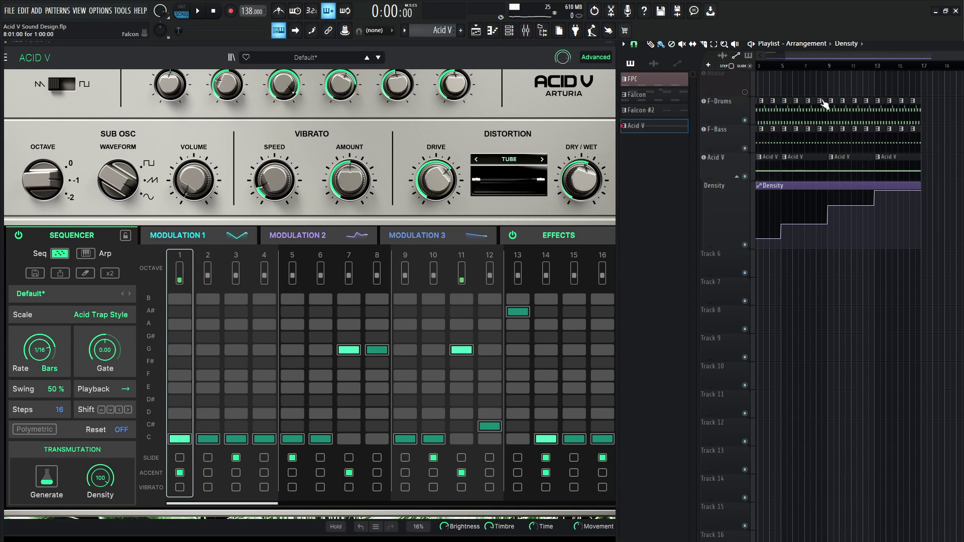
Turn Acid V's Cutoff and Resonance down to low settings while the arrangement plays.
key(space)
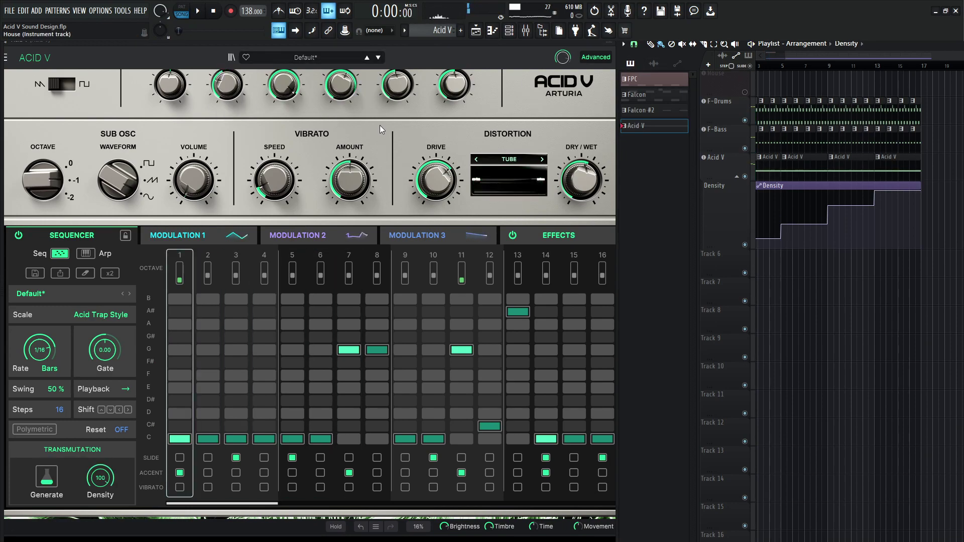
click(380, 126)
scroll(380, 126, up, 1)
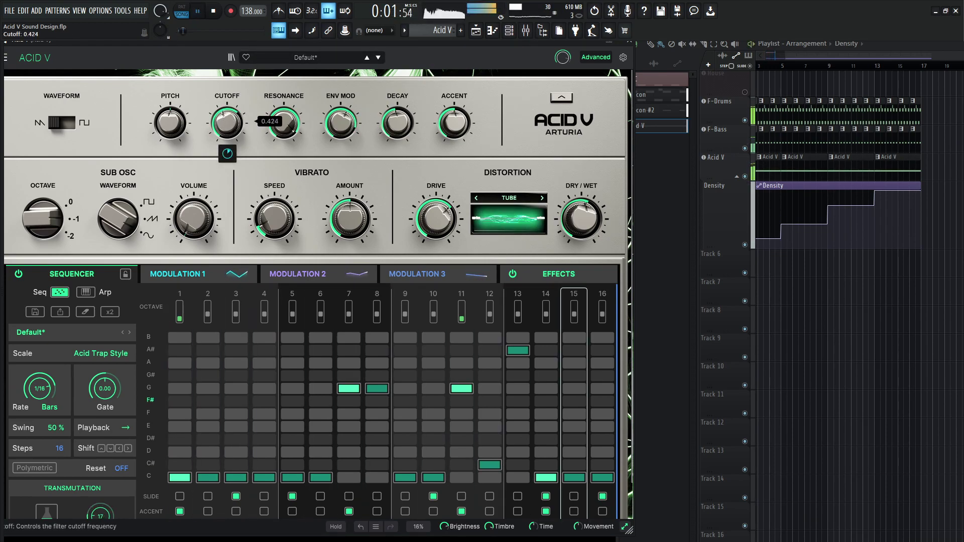
drag(271, 135, 272, 148)
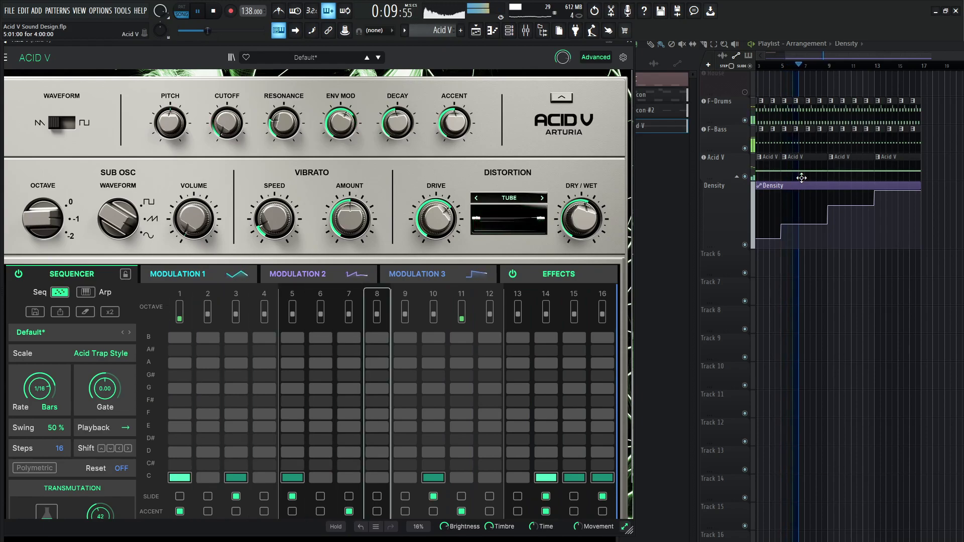
Raise the Density automation level at bar 5 to about 52 and restart playback from bar 1.
key(space)
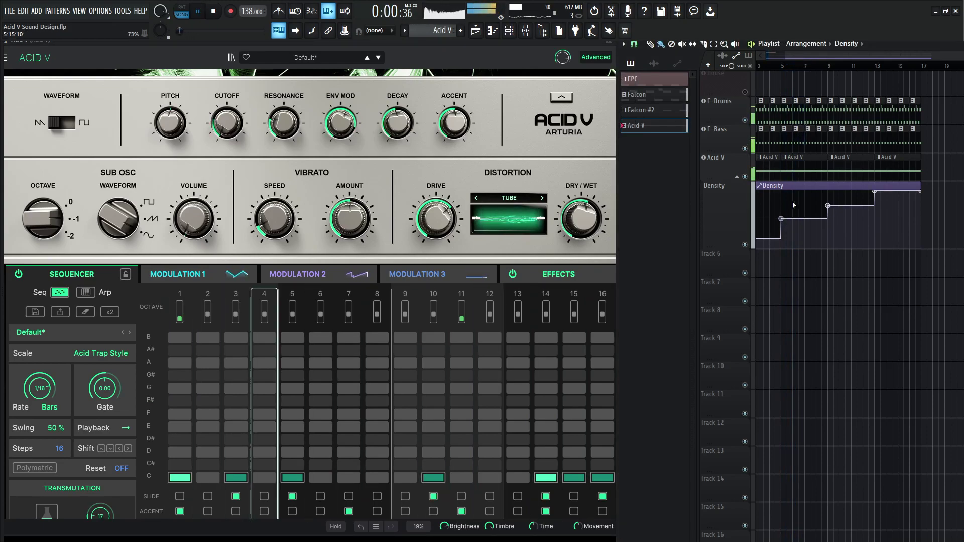
click(781, 66)
key(space)
drag(814, 281, 839, 279)
click(774, 66)
key(space)
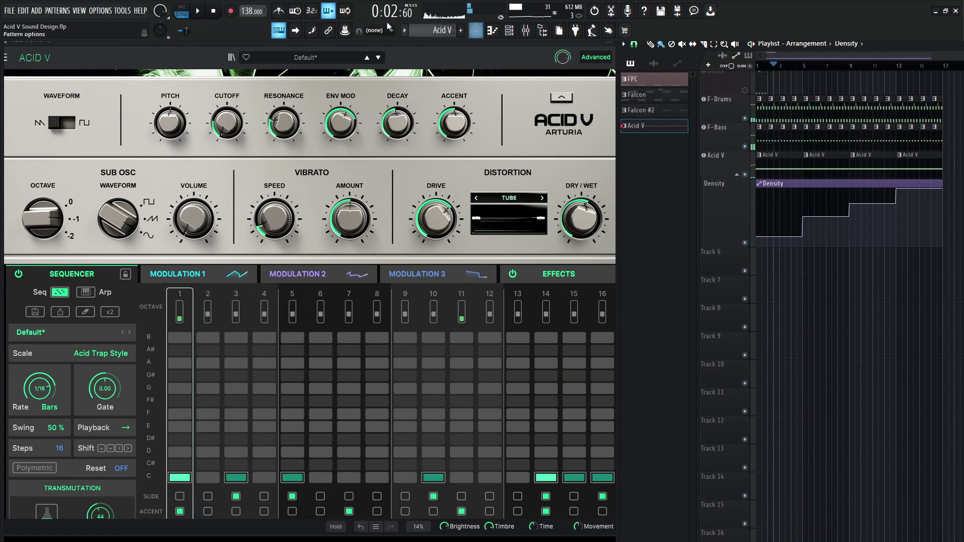
Gradually open Acid V's Cutoff and Resonance during playback, raise Decay to about 0.636 and adjust Env Mod.
click(939, 67)
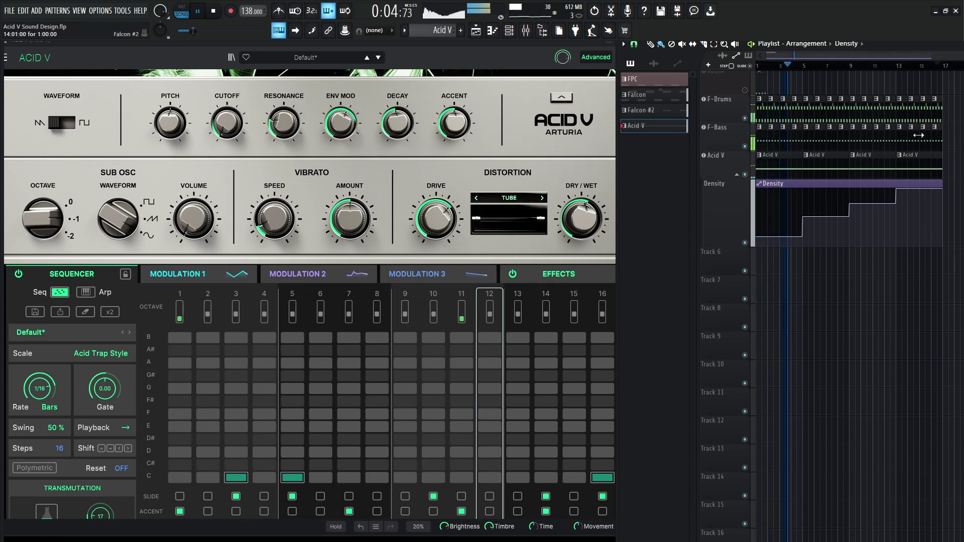
click(231, 129)
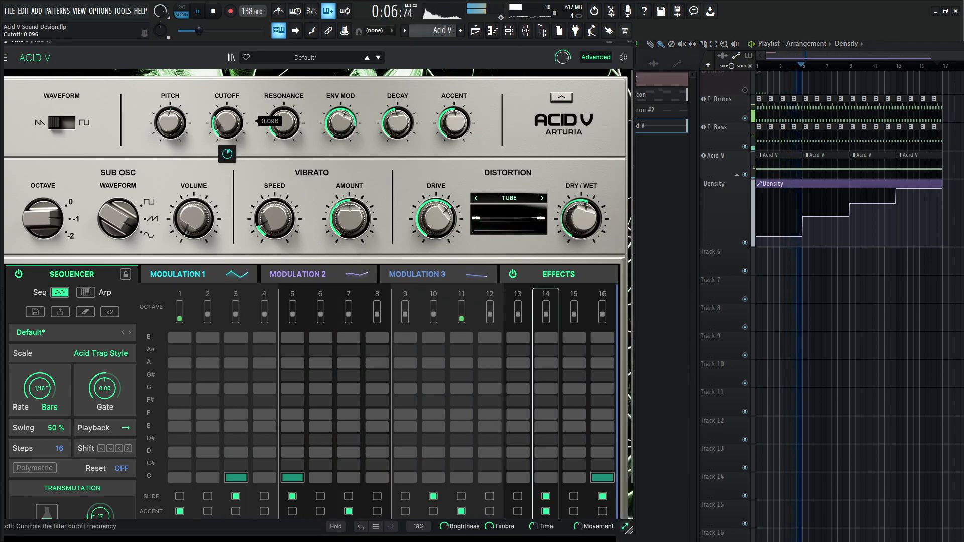
drag(231, 128, 283, 82)
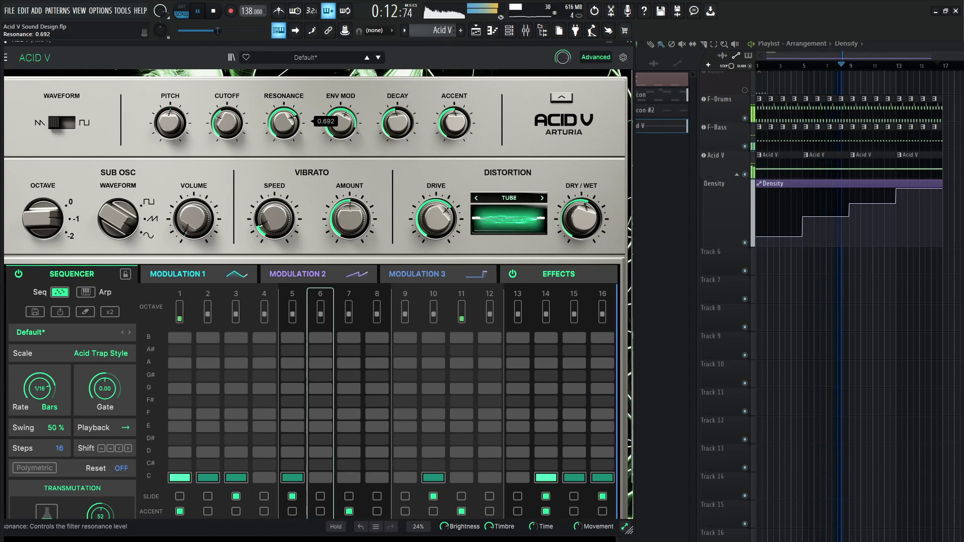
drag(229, 126, 250, 129)
drag(399, 123, 399, 103)
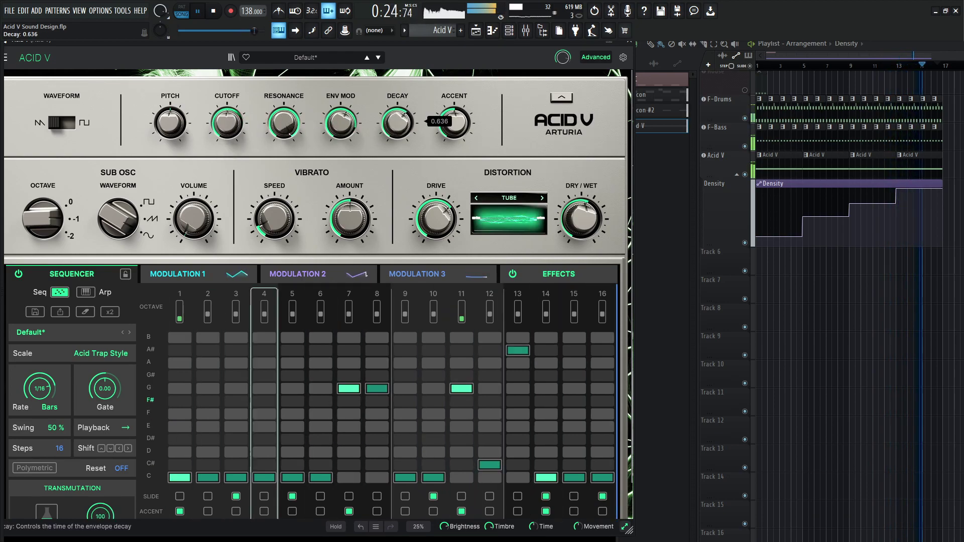
drag(343, 124, 343, 142)
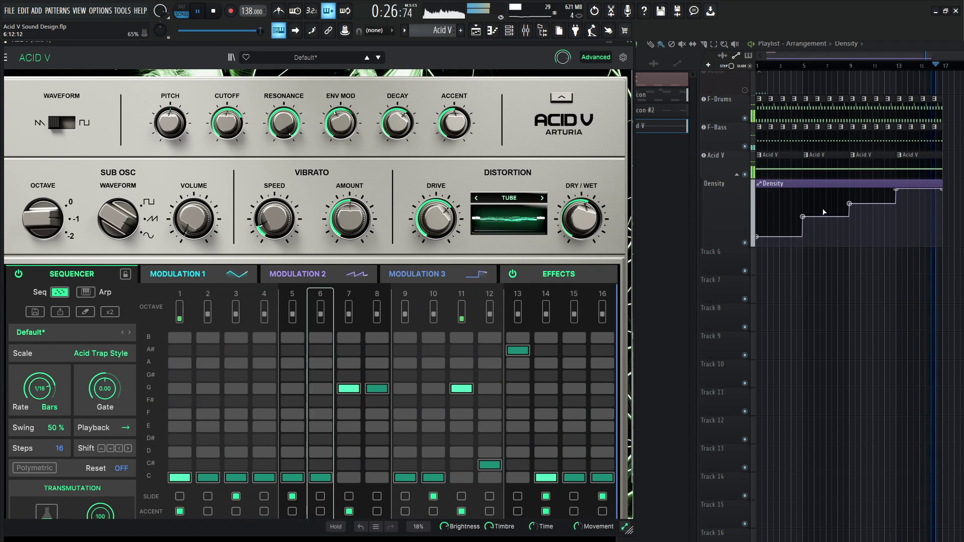
Stop the arrangement and bring Acid V's Transmutation section with the Density control into view.
scroll(844, 207, down, 1)
key(space)
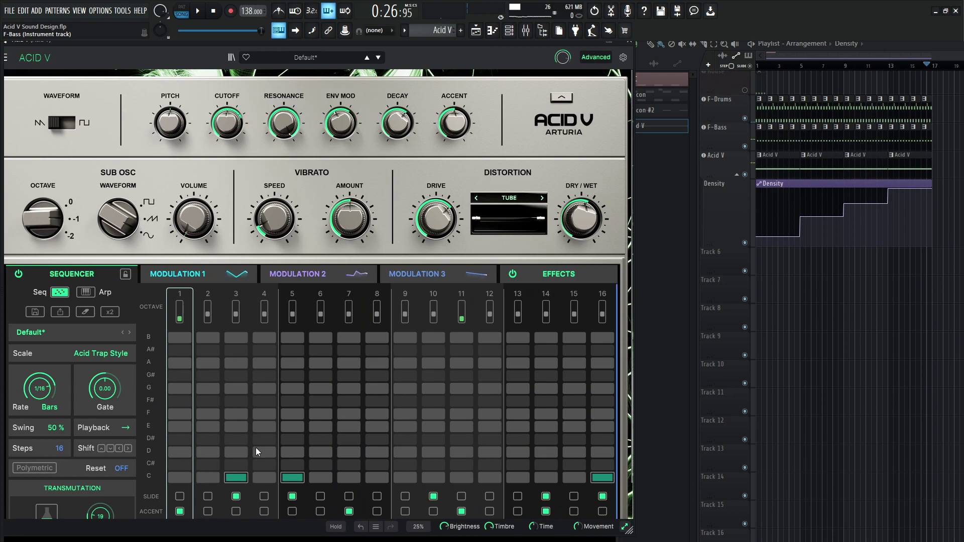
scroll(120, 494, down, 1)
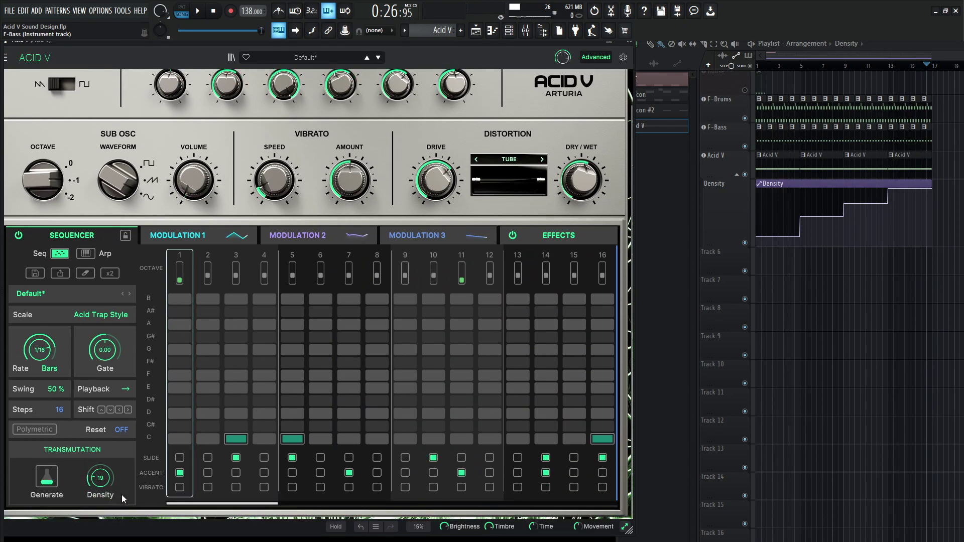